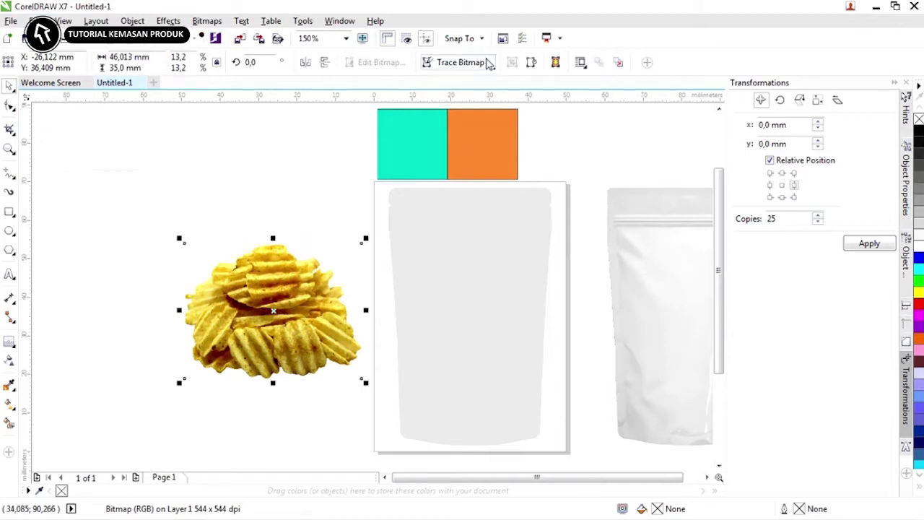
Step: Quick Trace the chips photo and add an outside contour around the traced chips
{"action": "left_click", "coordinate": [482, 63]}
{"action": "left_click", "coordinate": [470, 77]}
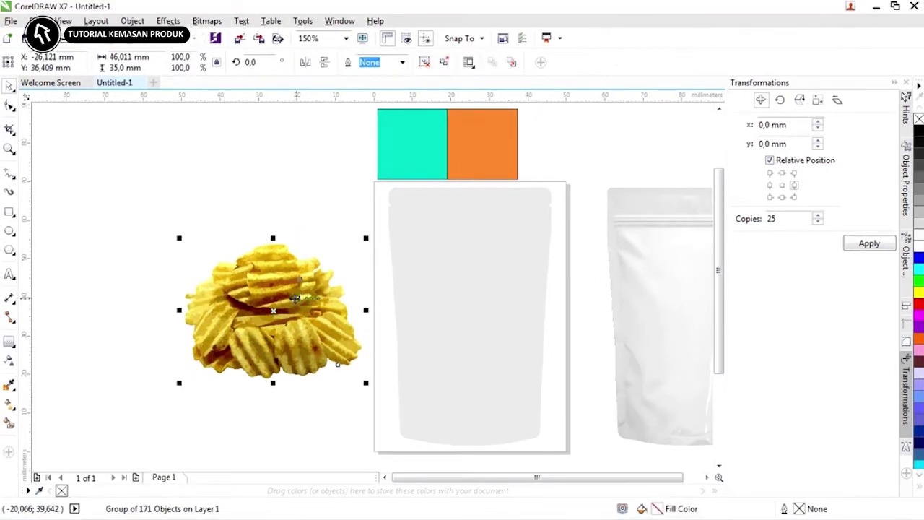
{"action": "left_click", "coordinate": [6, 344]}
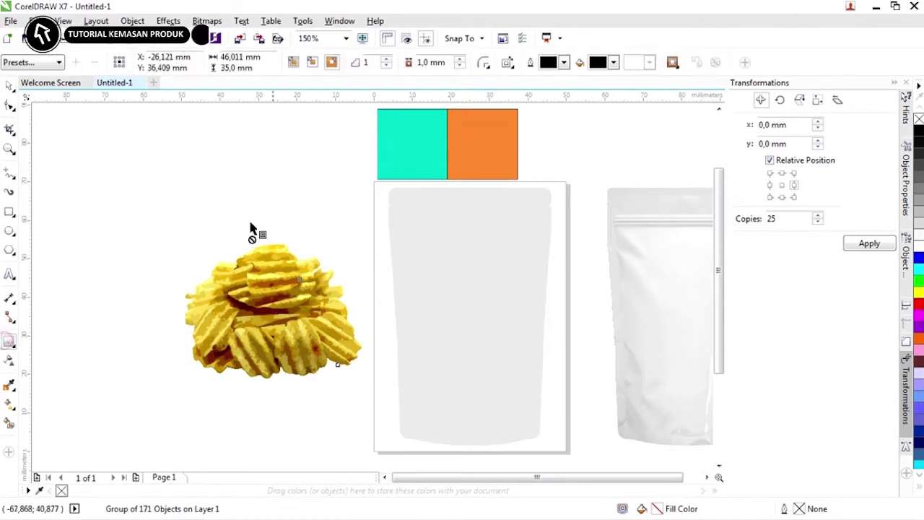
{"action": "left_click", "coordinate": [332, 62]}
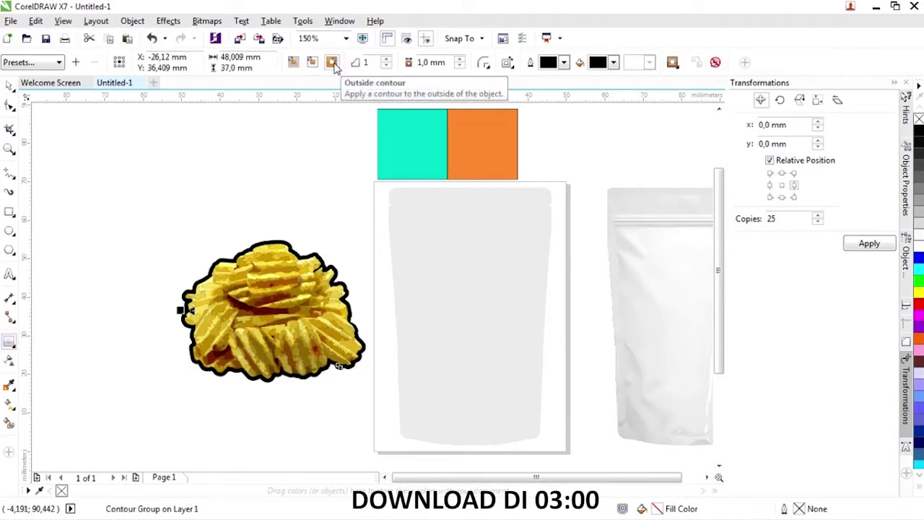
Step: Break the contour apart from the trace and delete the traced chips group
{"action": "key", "text": "space"}
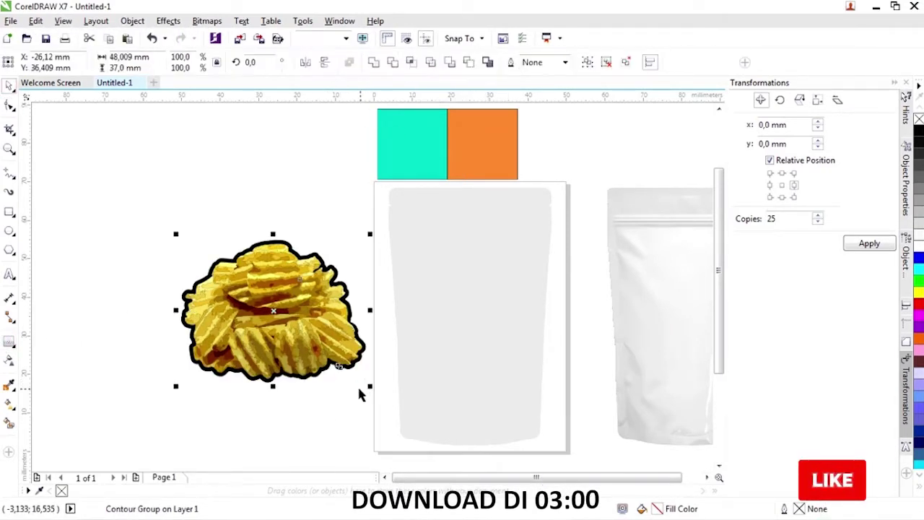
{"action": "key", "text": "ctrl+k"}
{"action": "left_click_drag", "start_coordinate": [238, 295], "coordinate": [357, 320]}
{"action": "key", "text": "Delete"}
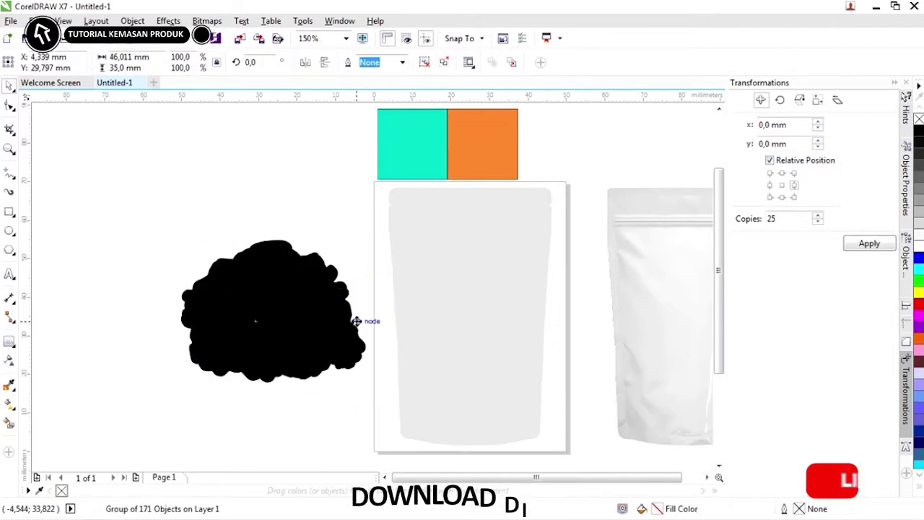
Step: Fill the contour silhouette with orange sampled from the orange swatch
{"action": "left_click", "coordinate": [275, 282]}
{"action": "left_click", "coordinate": [10, 386]}
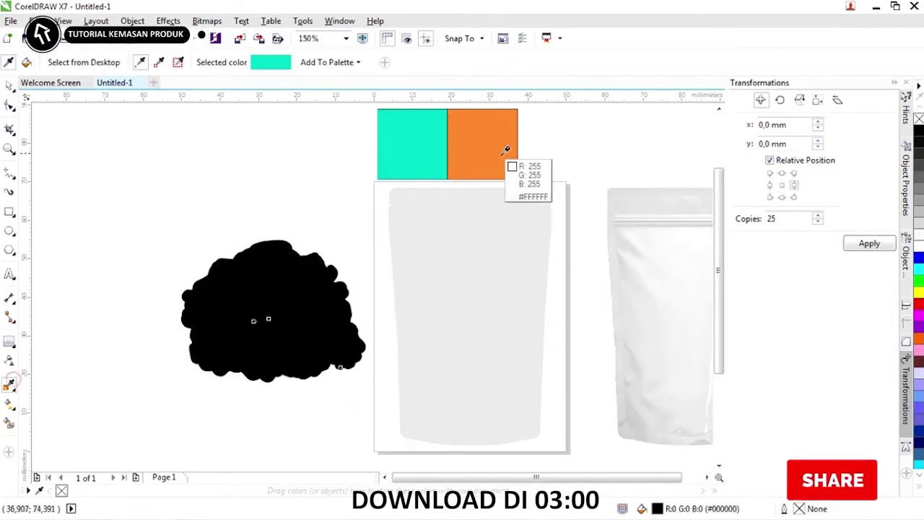
{"action": "left_click", "coordinate": [482, 149]}
{"action": "left_click", "coordinate": [268, 264]}
{"action": "left_click", "coordinate": [9, 86]}
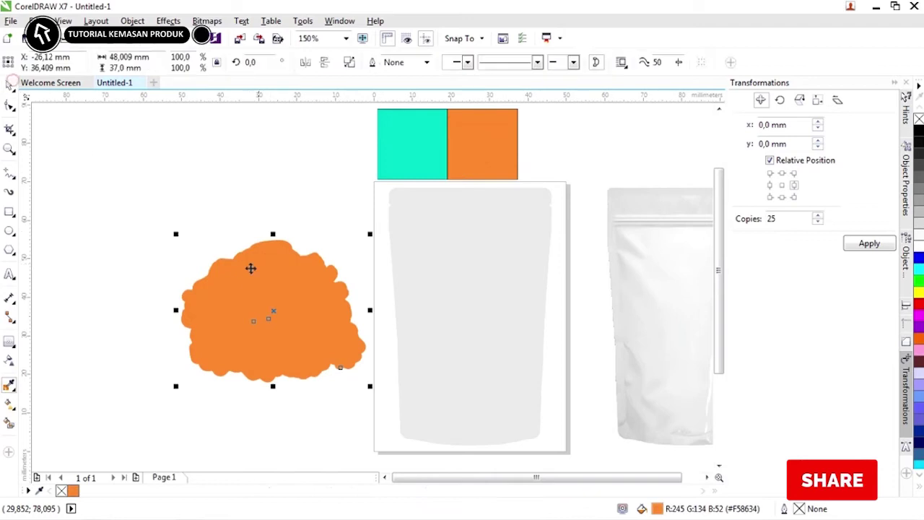
{"action": "right_click", "coordinate": [277, 316]}
Step: Send the orange silhouette behind the chips and group the two together
{"action": "mouse_move", "coordinate": [336, 370]}
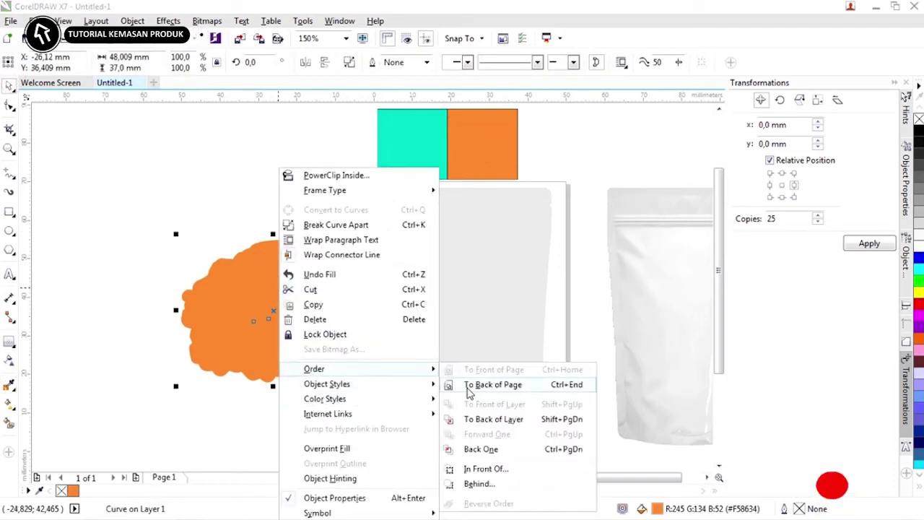
{"action": "left_click", "coordinate": [492, 385]}
{"action": "scroll", "coordinate": [210, 275], "scroll_direction": "down", "scroll_amount": 2}
{"action": "left_click", "coordinate": [146, 225]}
{"action": "left_click_drag", "start_coordinate": [146, 225], "coordinate": [312, 349]}
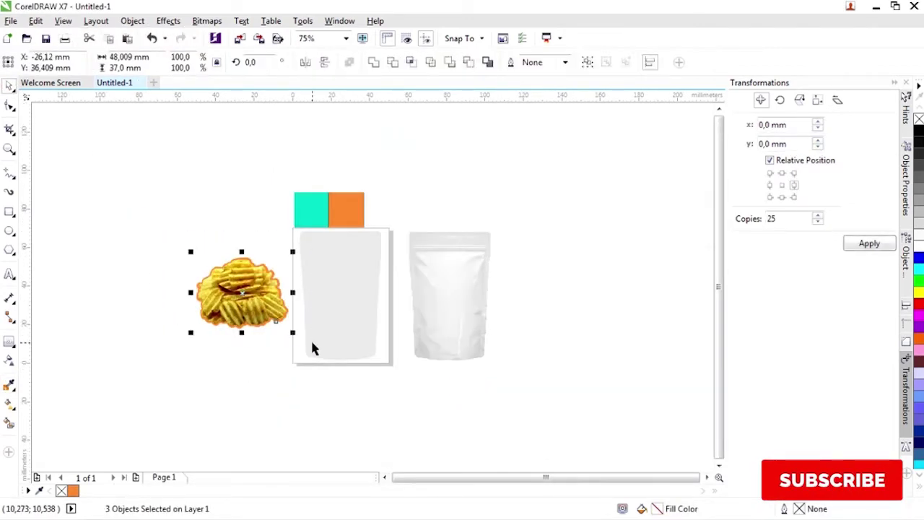
{"action": "left_click_drag", "start_coordinate": [249, 307], "coordinate": [500, 442]}
{"action": "key", "text": "ctrl+g"}
Step: Scale the chips group to 35 mm tall and place it at the pouch bottom
{"action": "scroll", "coordinate": [361, 374], "scroll_direction": "up", "scroll_amount": 2}
{"action": "scroll", "coordinate": [330, 351], "scroll_direction": "up", "scroll_amount": 2}
{"action": "scroll", "coordinate": [490, 390], "scroll_direction": "down", "scroll_amount": 2}
{"action": "scroll", "coordinate": [493, 425], "scroll_direction": "up", "scroll_amount": 2}
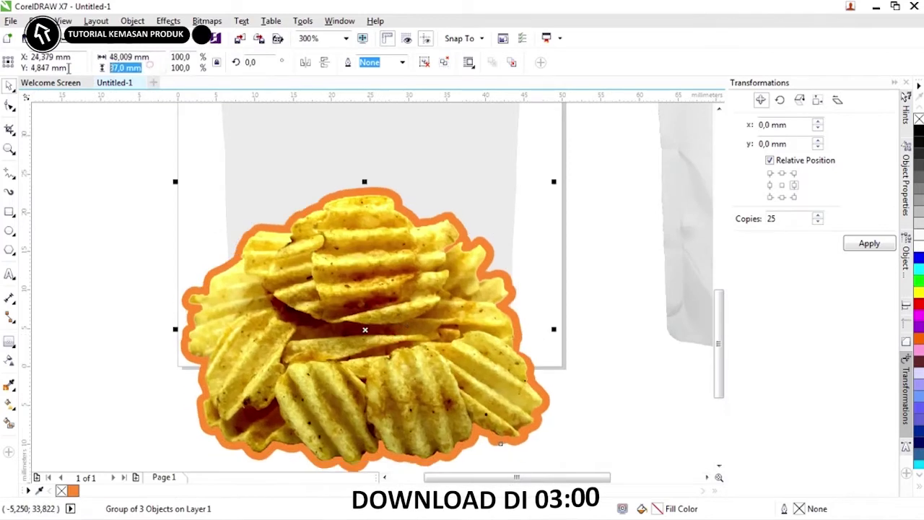
{"action": "type", "text": "35"}
{"action": "key", "text": "Return"}
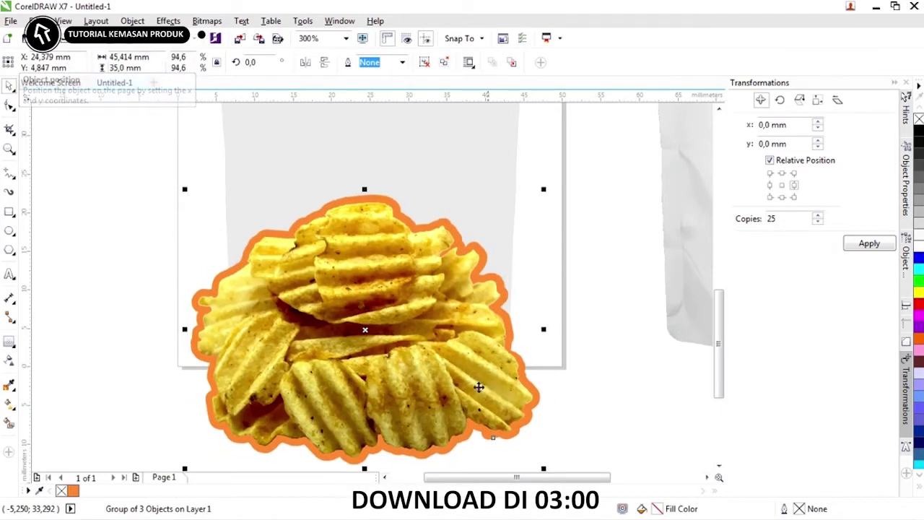
{"action": "left_click_drag", "start_coordinate": [442, 382], "coordinate": [392, 309]}
{"action": "scroll", "coordinate": [416, 319], "scroll_direction": "up", "scroll_amount": 1}
{"action": "scroll", "coordinate": [390, 325], "scroll_direction": "down", "scroll_amount": 3}
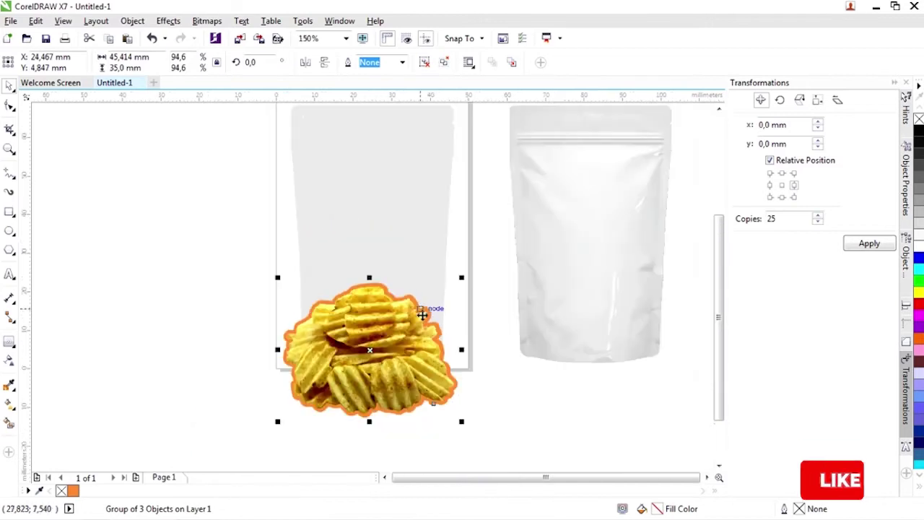
Step: Intersect the chips group with the grey pouch shape and move the original aside
{"action": "left_click", "coordinate": [464, 281]}
{"action": "left_click", "coordinate": [420, 204]}
{"action": "left_click", "coordinate": [383, 384], "text": "shift"}
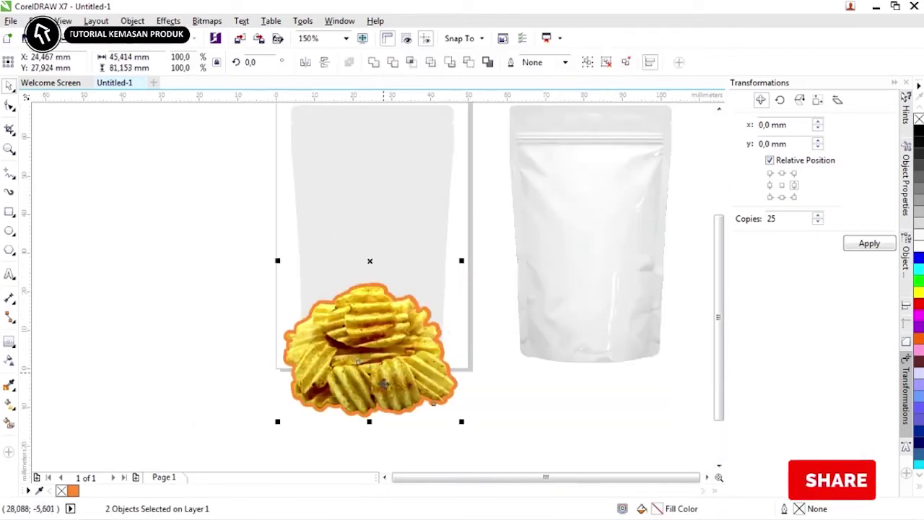
{"action": "left_click_drag", "start_coordinate": [273, 361], "coordinate": [101, 297]}
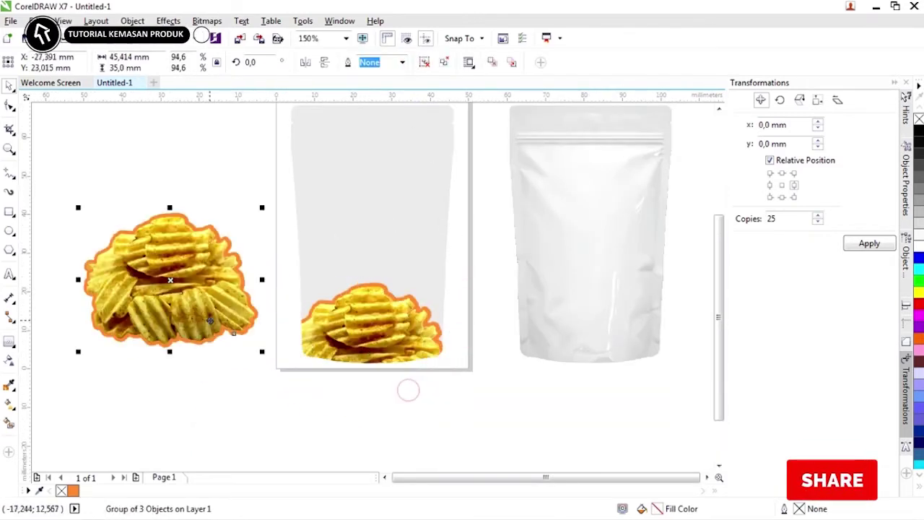
{"action": "scroll", "coordinate": [371, 375], "scroll_direction": "up", "scroll_amount": 2}
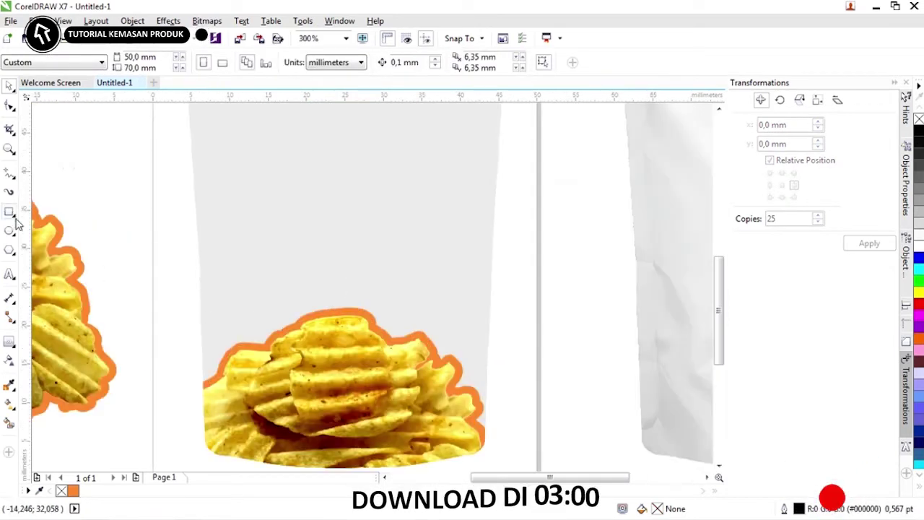
Step: Draw an ellipse across the lower chips, centred on the pouch
{"action": "key", "text": "F7"}
{"action": "scroll", "coordinate": [186, 268], "scroll_direction": "down", "scroll_amount": 2}
{"action": "scroll", "coordinate": [214, 305], "scroll_direction": "up", "scroll_amount": 2}
{"action": "left_click_drag", "start_coordinate": [149, 261], "coordinate": [499, 364]}
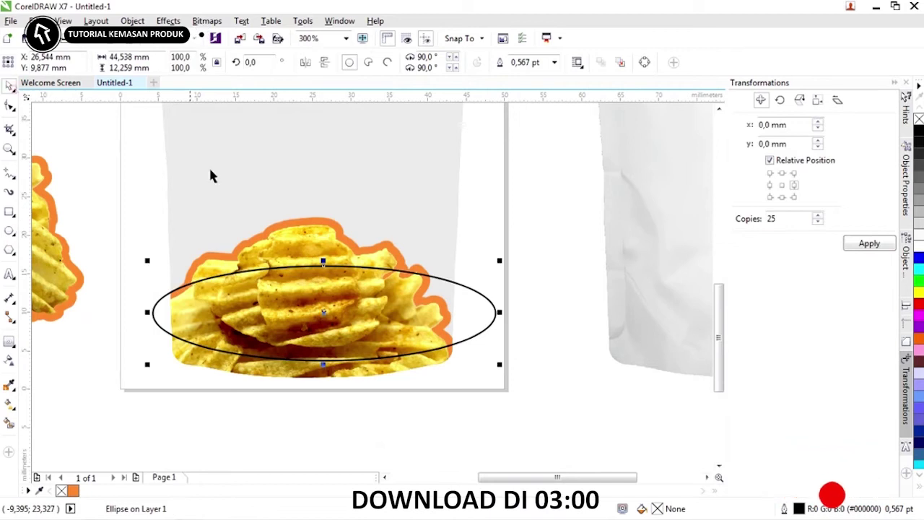
{"action": "key", "text": "space"}
{"action": "left_click", "coordinate": [245, 178], "text": "shift"}
{"action": "key", "text": "c"}
{"action": "left_click", "coordinate": [250, 403]}
{"action": "scroll", "coordinate": [336, 325], "scroll_direction": "up", "scroll_amount": 4}
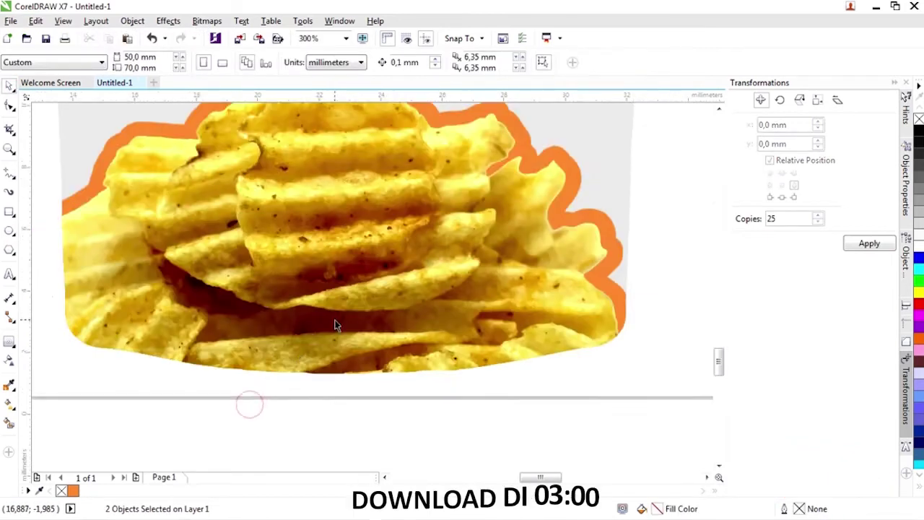
{"action": "left_click", "coordinate": [361, 302]}
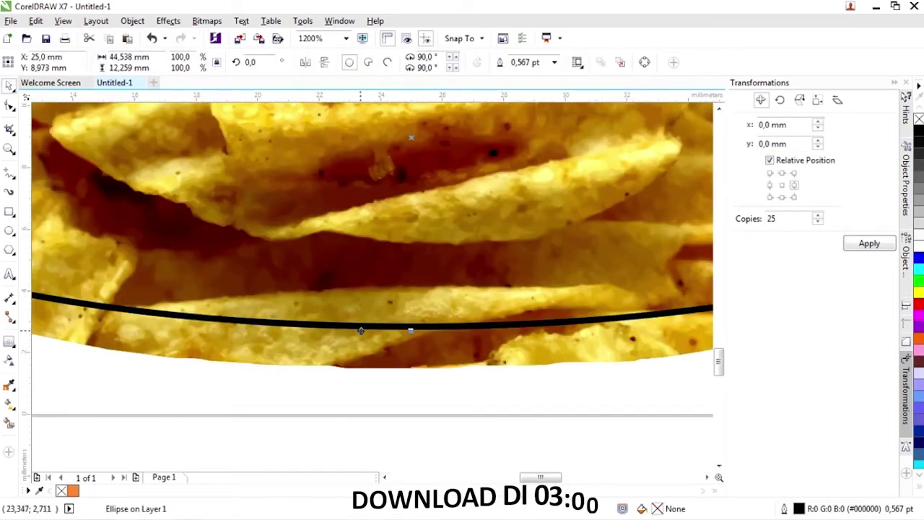
{"action": "scroll", "coordinate": [360, 323], "scroll_direction": "down", "scroll_amount": 2}
{"action": "scroll", "coordinate": [340, 330], "scroll_direction": "up", "scroll_amount": 1}
Step: Smart Fill the area below the ellipse and paint it white
{"action": "left_click", "coordinate": [9, 424]}
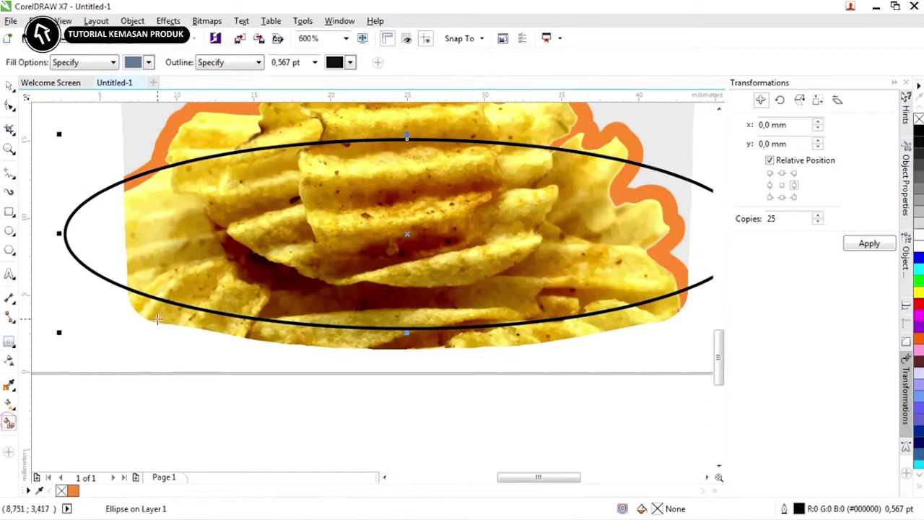
{"action": "left_click", "coordinate": [330, 336]}
{"action": "scroll", "coordinate": [174, 364], "scroll_direction": "down", "scroll_amount": 2}
{"action": "scroll", "coordinate": [177, 374], "scroll_direction": "up", "scroll_amount": 1}
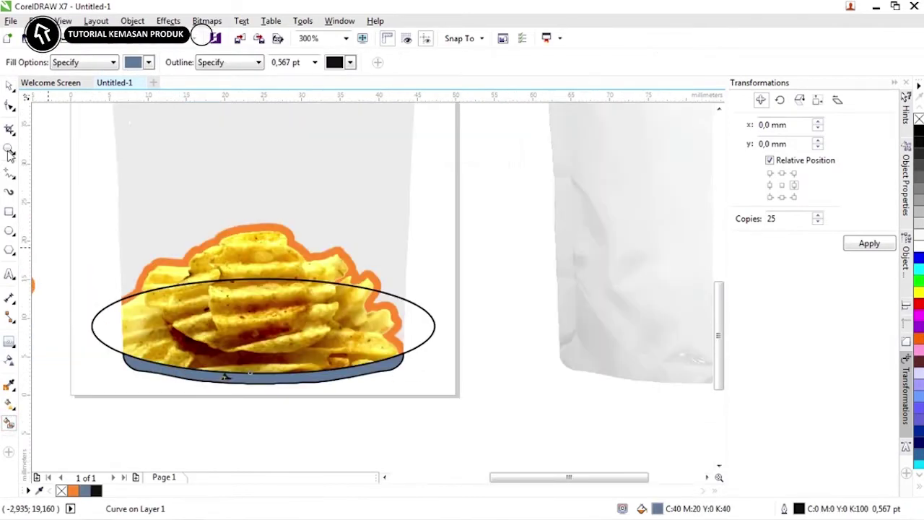
{"action": "left_click", "coordinate": [10, 383]}
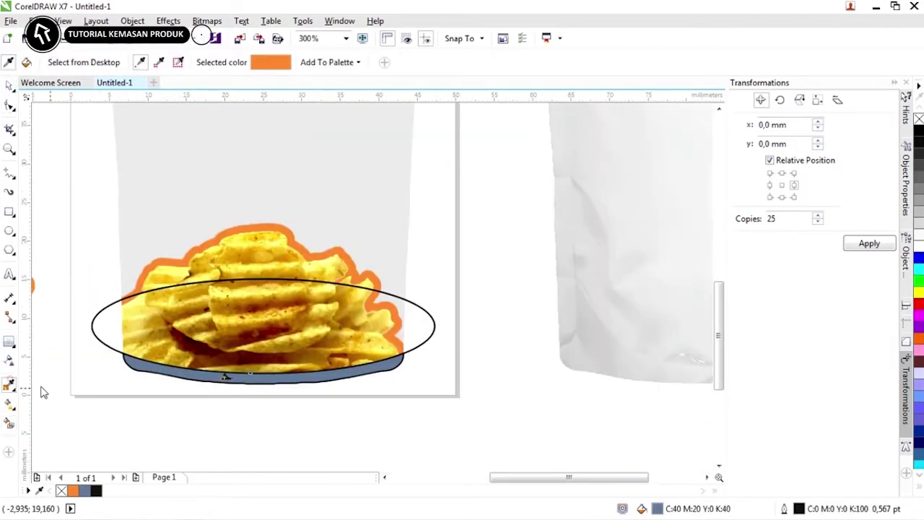
{"action": "left_click", "coordinate": [173, 399]}
{"action": "scroll", "coordinate": [169, 375], "scroll_direction": "up", "scroll_amount": 2}
{"action": "left_click", "coordinate": [198, 305]}
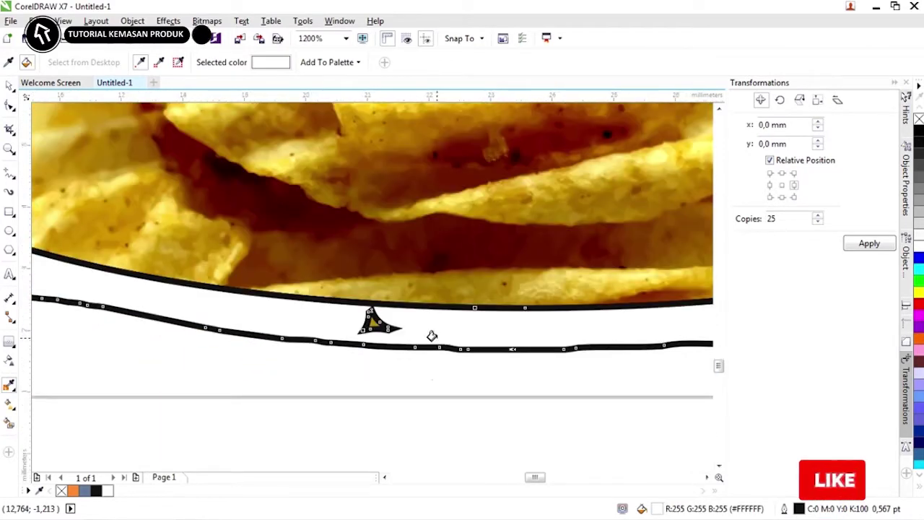
{"action": "scroll", "coordinate": [431, 336], "scroll_direction": "up", "scroll_amount": 1}
Step: Delete the stray triangle nodes from the trimmed bottom curve
{"action": "left_click", "coordinate": [11, 106]}
{"action": "scroll", "coordinate": [314, 289], "scroll_direction": "up", "scroll_amount": 1}
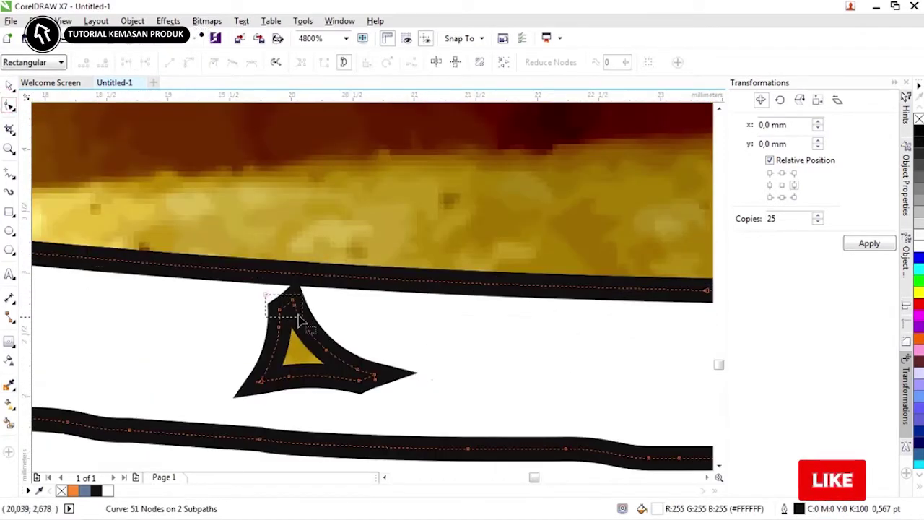
{"action": "left_click_drag", "start_coordinate": [300, 320], "coordinate": [300, 321]}
{"action": "key", "text": "Delete"}
{"action": "left_click_drag", "start_coordinate": [243, 322], "coordinate": [378, 398]}
{"action": "key", "text": "Delete"}
{"action": "scroll", "coordinate": [293, 347], "scroll_direction": "down", "scroll_amount": 2}
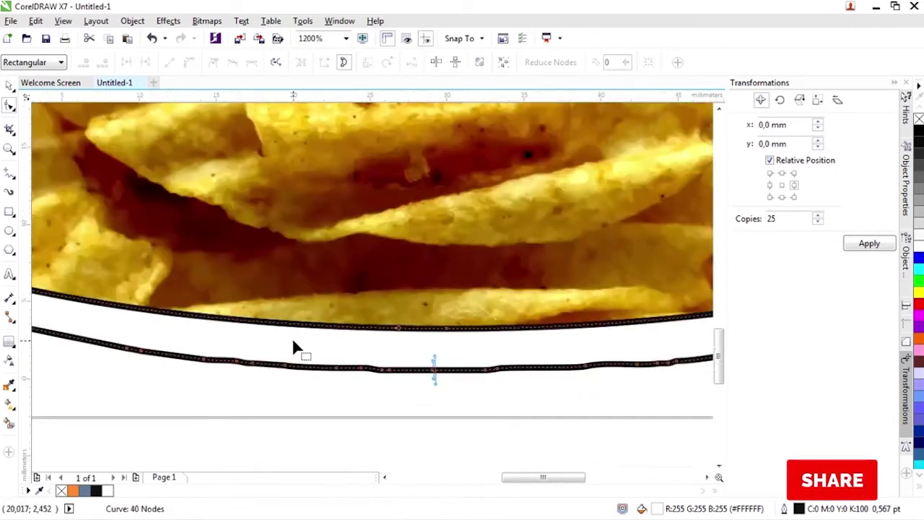
{"action": "scroll", "coordinate": [292, 337], "scroll_direction": "down", "scroll_amount": 1}
Step: Remove the helper ellipse and reselect the original chips group
{"action": "key", "text": "space"}
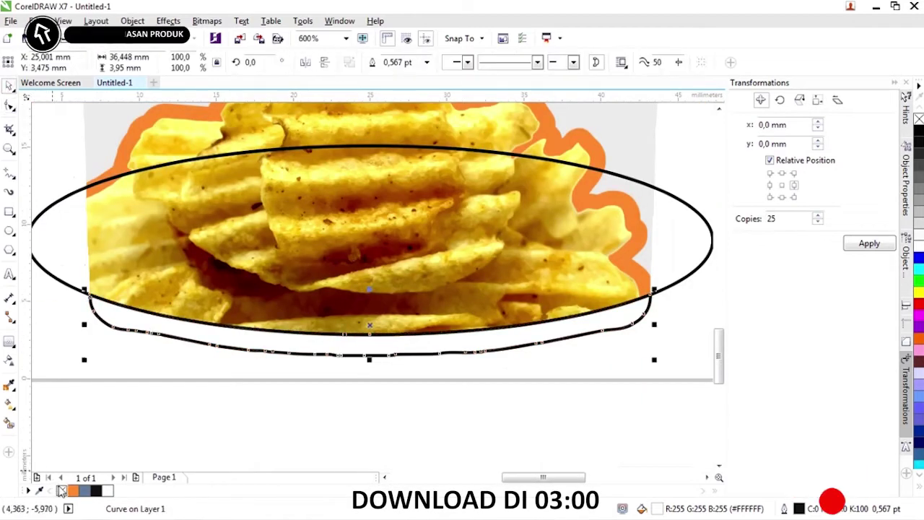
{"action": "left_click", "coordinate": [65, 217]}
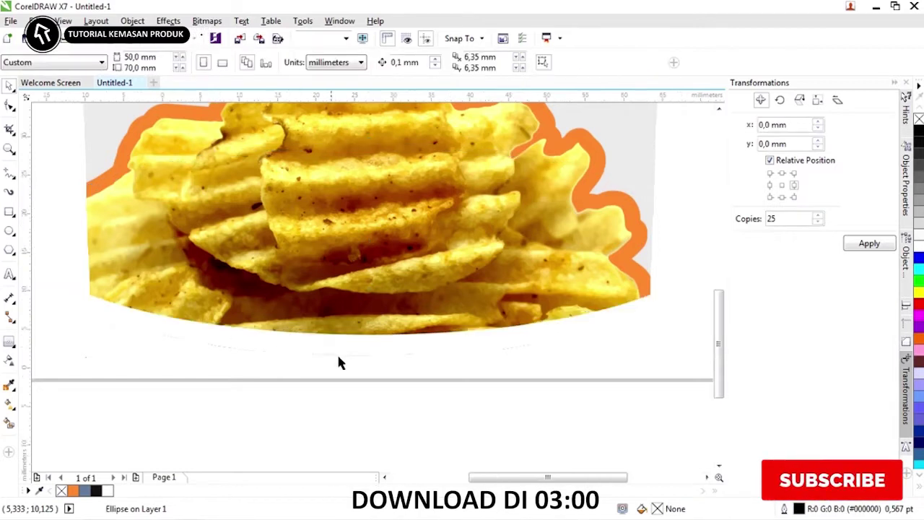
{"action": "scroll", "coordinate": [340, 362], "scroll_direction": "down", "scroll_amount": 1}
{"action": "scroll", "coordinate": [298, 226], "scroll_direction": "down", "scroll_amount": 1}
{"action": "scroll", "coordinate": [299, 226], "scroll_direction": "up", "scroll_amount": 1}
{"action": "left_click", "coordinate": [188, 289]}
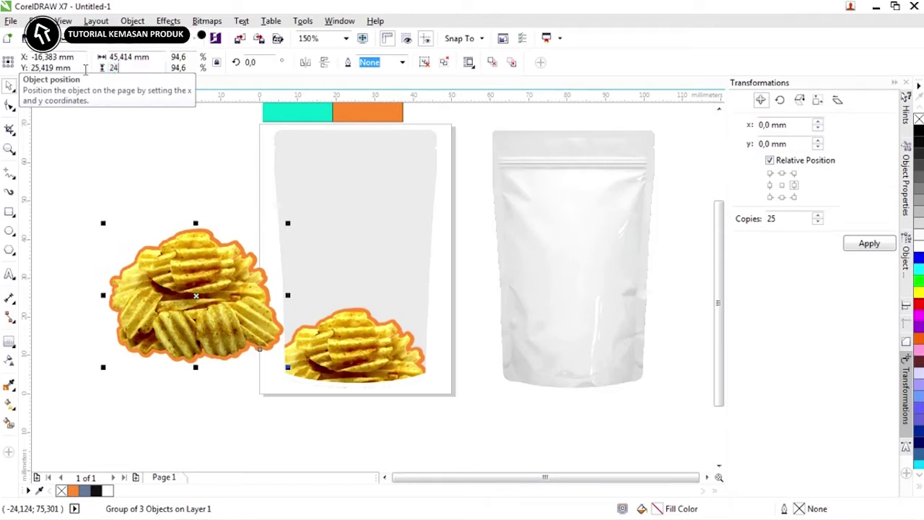
Step: Resize the chips copy to 24 mm and move it onto the pouch's upper edge
{"action": "key", "text": "Return"}
{"action": "scroll", "coordinate": [257, 262], "scroll_direction": "up", "scroll_amount": 1}
{"action": "left_click_drag", "start_coordinate": [145, 318], "coordinate": [309, 237]}
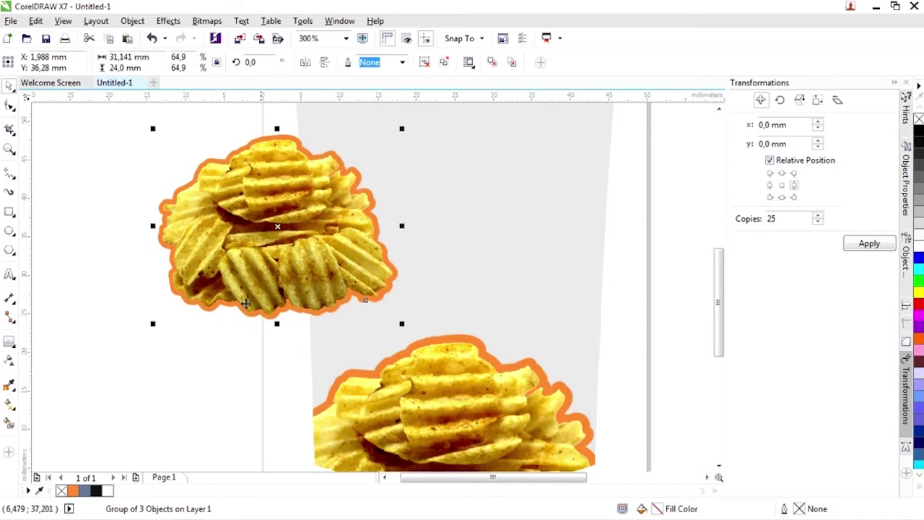
{"action": "scroll", "coordinate": [245, 303], "scroll_direction": "down", "scroll_amount": 1}
{"action": "left_click_drag", "start_coordinate": [256, 297], "coordinate": [421, 169]}
{"action": "scroll", "coordinate": [431, 207], "scroll_direction": "up", "scroll_amount": 1}
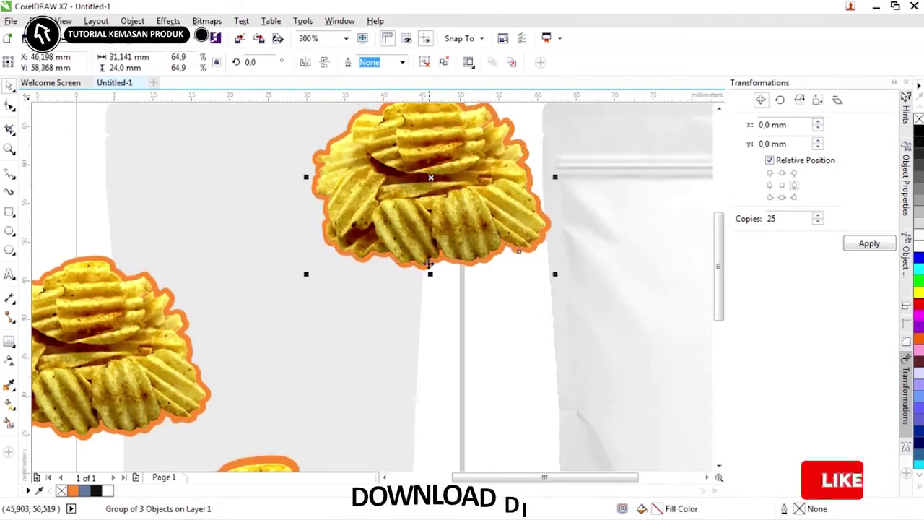
{"action": "scroll", "coordinate": [434, 274], "scroll_direction": "down", "scroll_amount": 1}
{"action": "left_click", "coordinate": [442, 304]}
Step: Intersect the upper and middle chips with the bag shape and remove the originals
{"action": "left_click", "coordinate": [392, 299]}
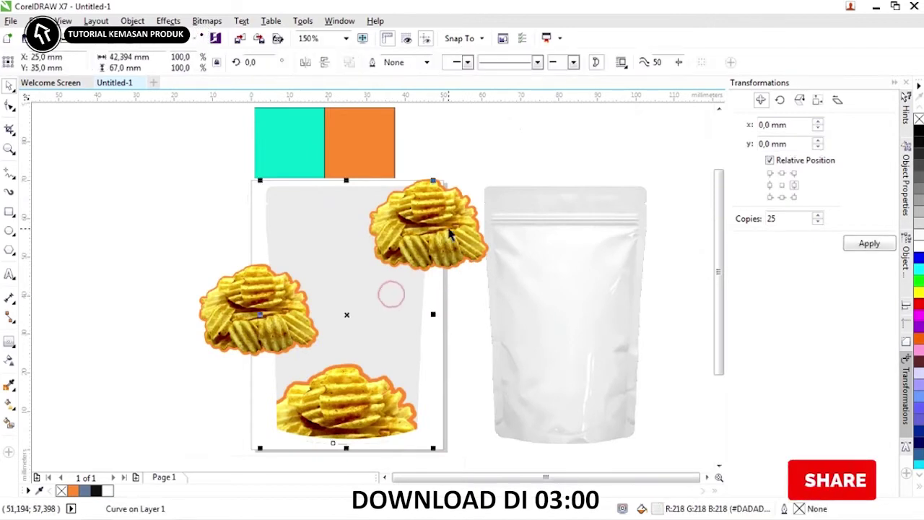
{"action": "left_click_drag", "start_coordinate": [393, 294], "coordinate": [393, 93]}
{"action": "left_click_drag", "start_coordinate": [470, 241], "coordinate": [220, 241]}
{"action": "left_click", "coordinate": [323, 247]}
{"action": "left_click", "coordinate": [253, 320], "text": "shift"}
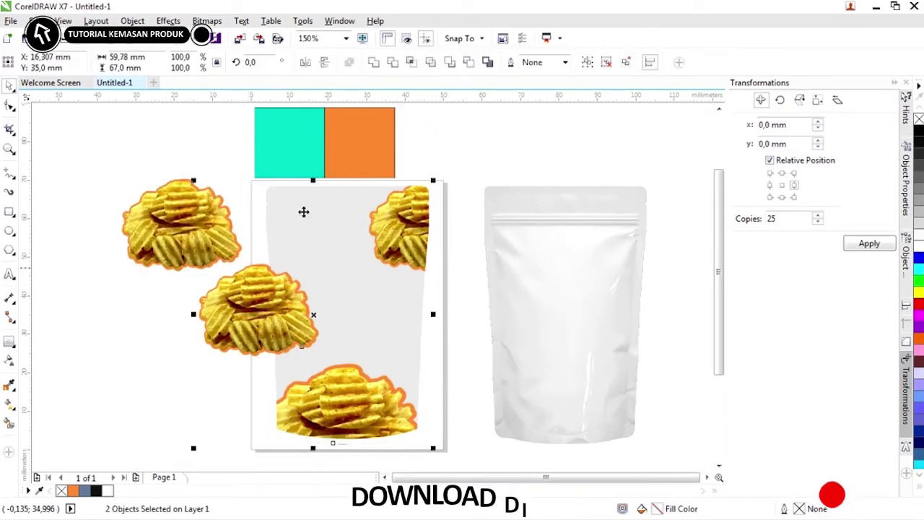
{"action": "left_click", "coordinate": [411, 62]}
{"action": "left_click", "coordinate": [426, 108]}
{"action": "left_click_drag", "start_coordinate": [233, 307], "coordinate": [153, 313]}
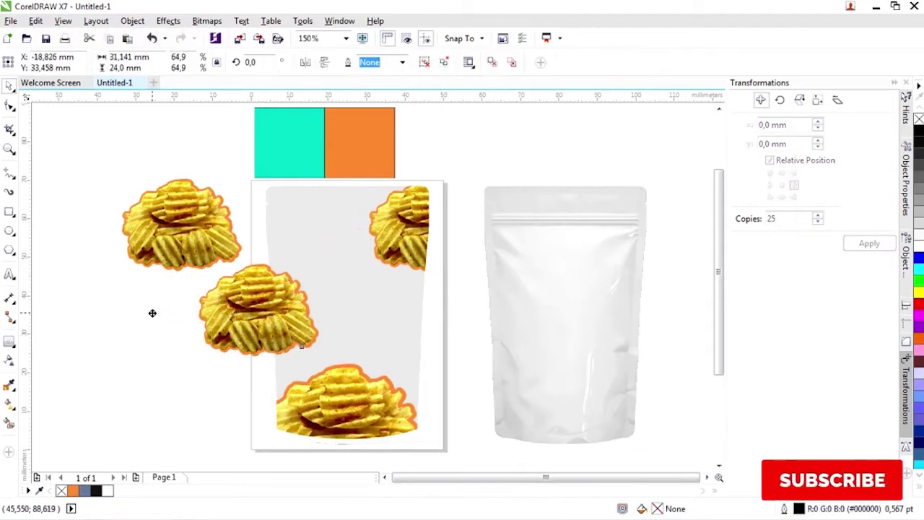
{"action": "key", "text": "Delete"}
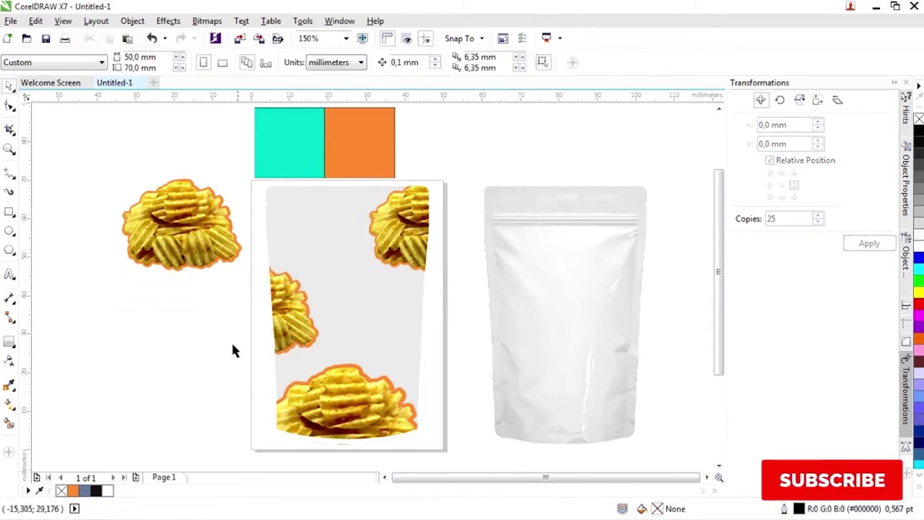
Step: Fill the bag shape with cyan sampled from the colour swatch
{"action": "left_click", "coordinate": [9, 384]}
{"action": "left_click", "coordinate": [277, 159]}
{"action": "left_click", "coordinate": [301, 226]}
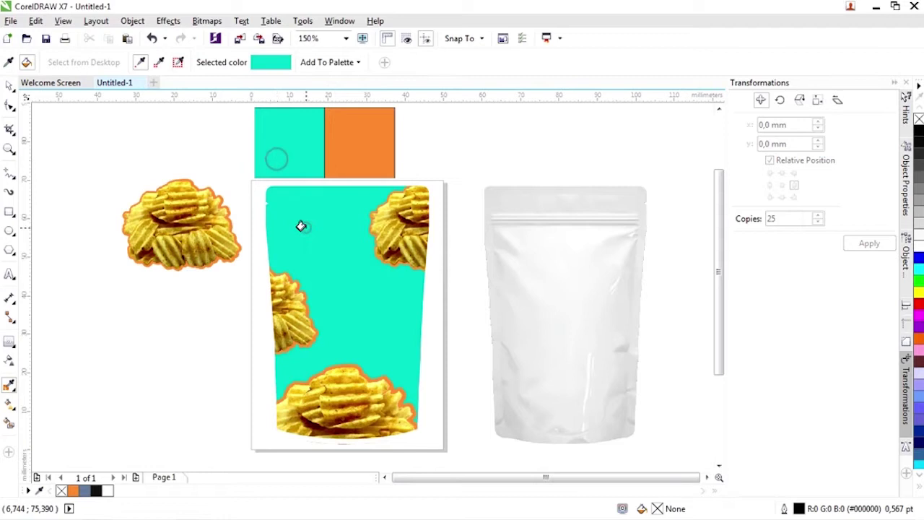
{"action": "left_click", "coordinate": [9, 93]}
Step: Read the packaging text in Teks.txt, then return to the CorelDRAW design
{"action": "left_click", "coordinate": [96, 511]}
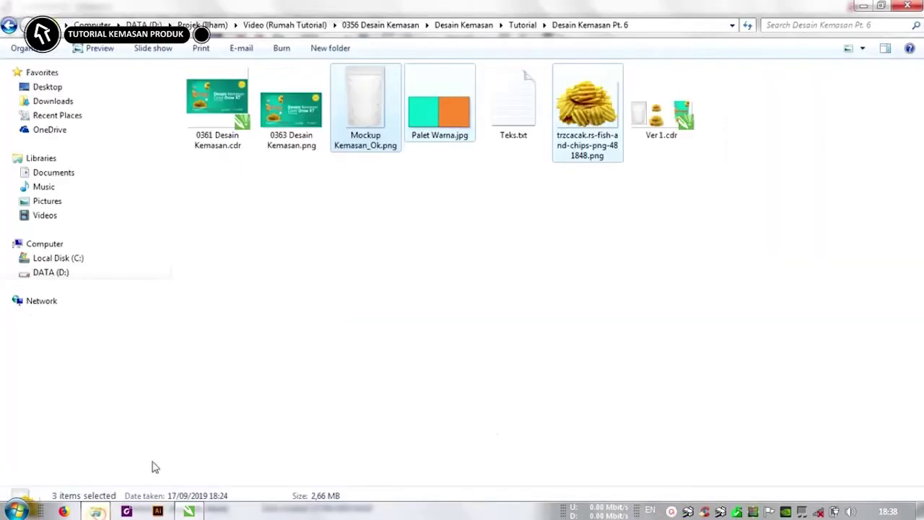
{"action": "double_click", "coordinate": [512, 127]}
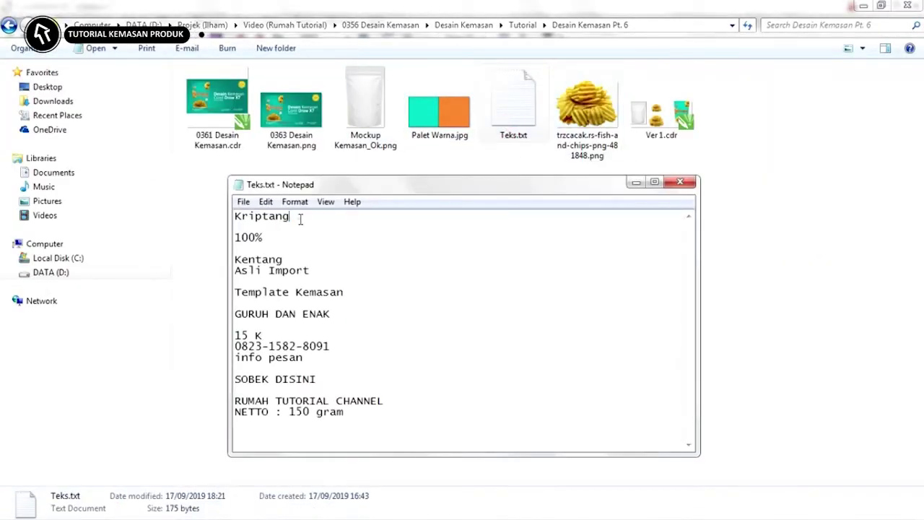
{"action": "left_click", "coordinate": [636, 182]}
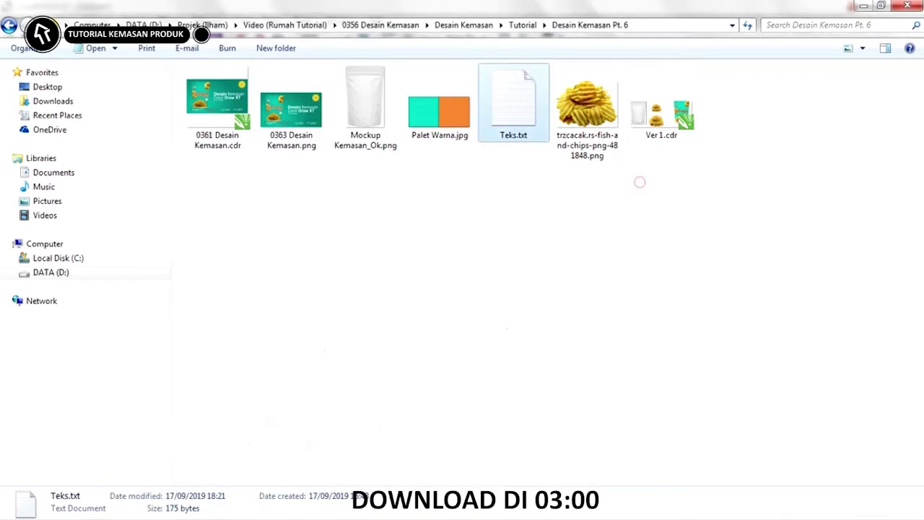
{"action": "left_click", "coordinate": [188, 511]}
{"action": "left_click", "coordinate": [9, 275]}
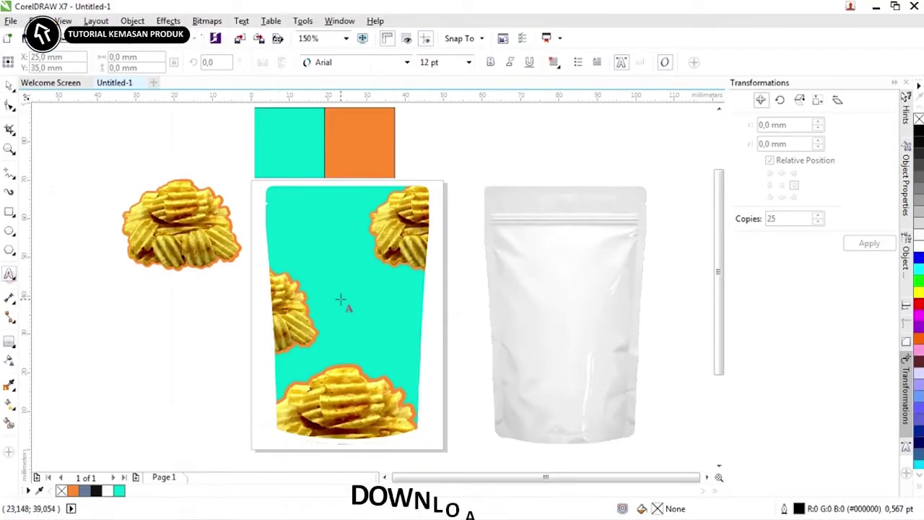
Step: Scroll the view up over the cyan bag design
{"action": "scroll", "coordinate": [328, 275], "scroll_direction": "up", "scroll_amount": 3}
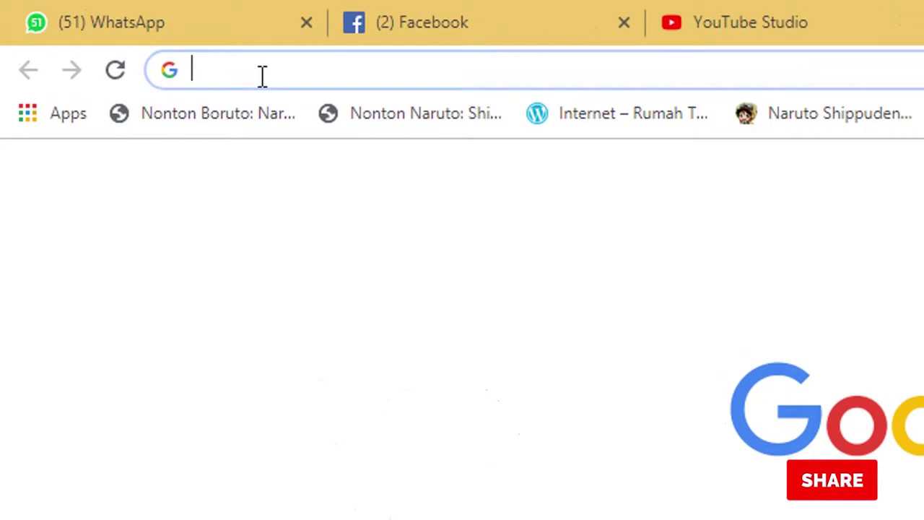
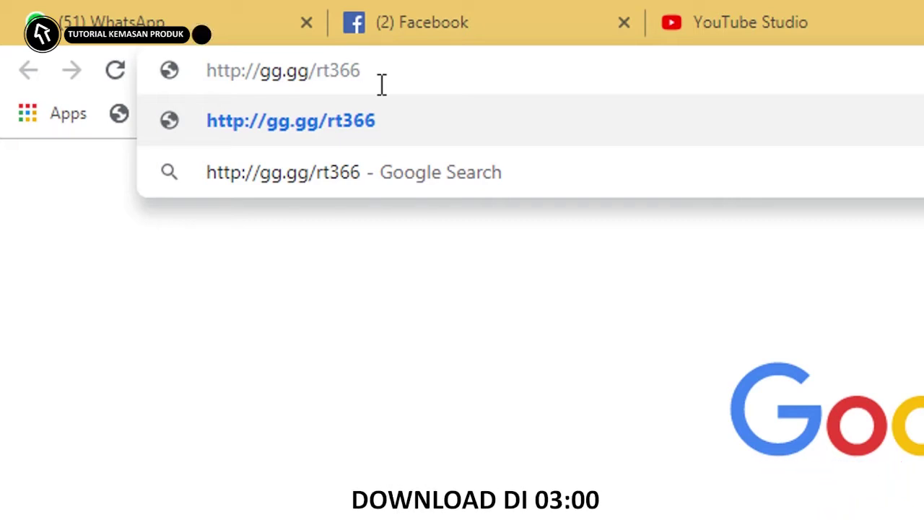
{"action": "key", "text": "Return"}
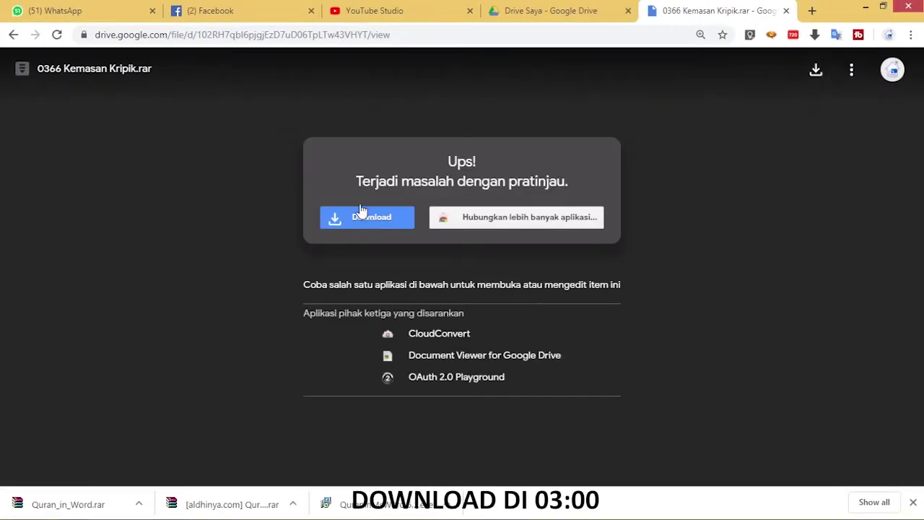
{"action": "key", "text": "alt+Tab"}
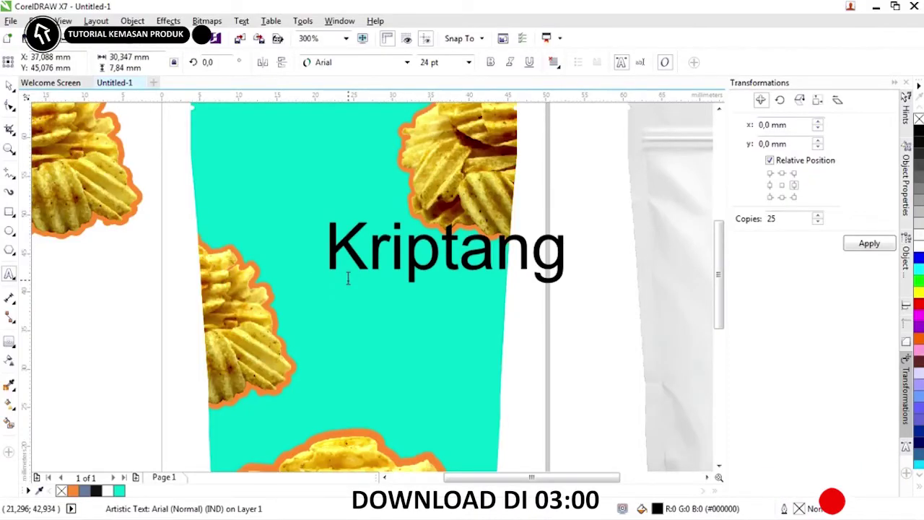
Step: Set the Kriptang text in the Cheri font and centre it on the bag
{"action": "double_click", "coordinate": [347, 274]}
{"action": "left_click", "coordinate": [408, 64]}
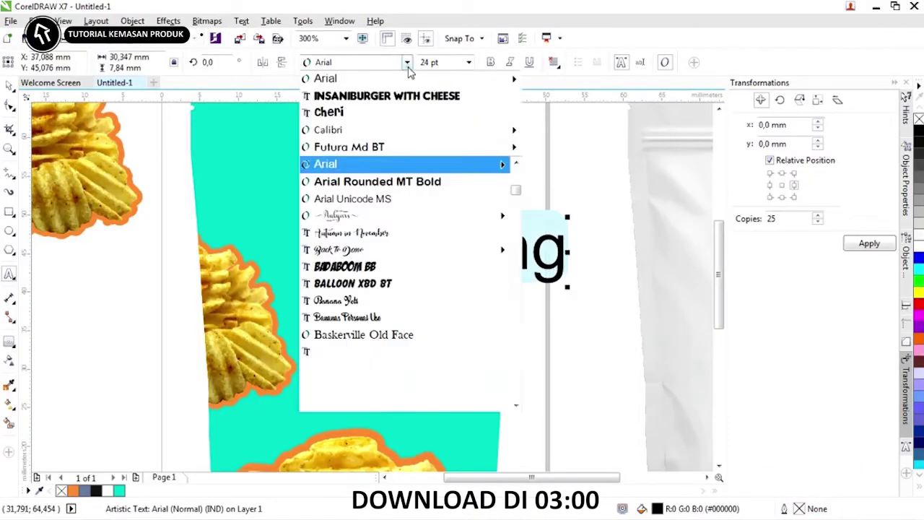
{"action": "left_click", "coordinate": [390, 112]}
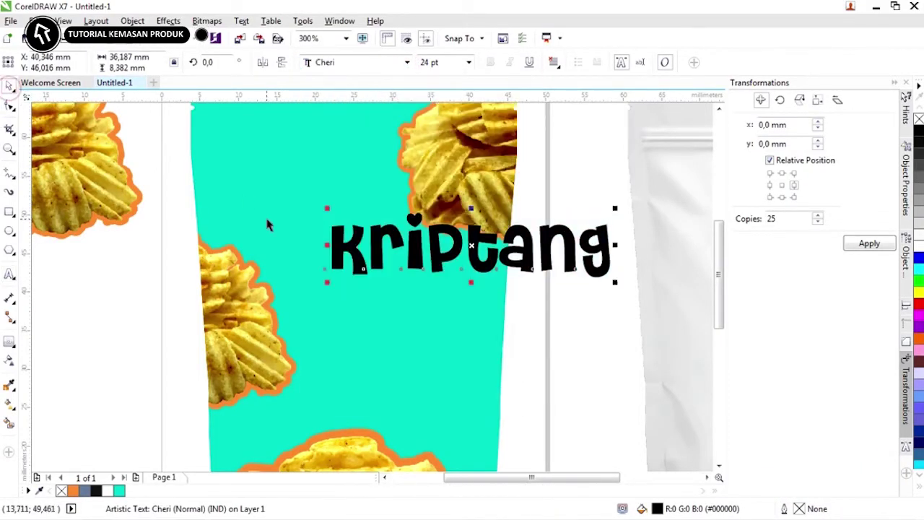
{"action": "key", "text": "p"}
{"action": "left_click", "coordinate": [540, 333]}
{"action": "left_click_drag", "start_coordinate": [426, 332], "coordinate": [426, 323]}
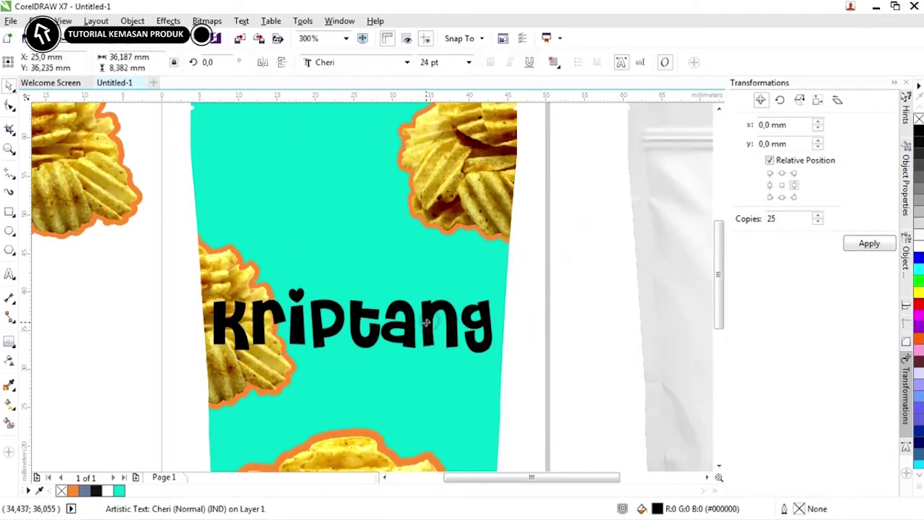
Step: Resize Kriptang to 22 pt, recentre it, and fill it orange
{"action": "scroll", "coordinate": [448, 123], "scroll_direction": "down", "scroll_amount": 1}
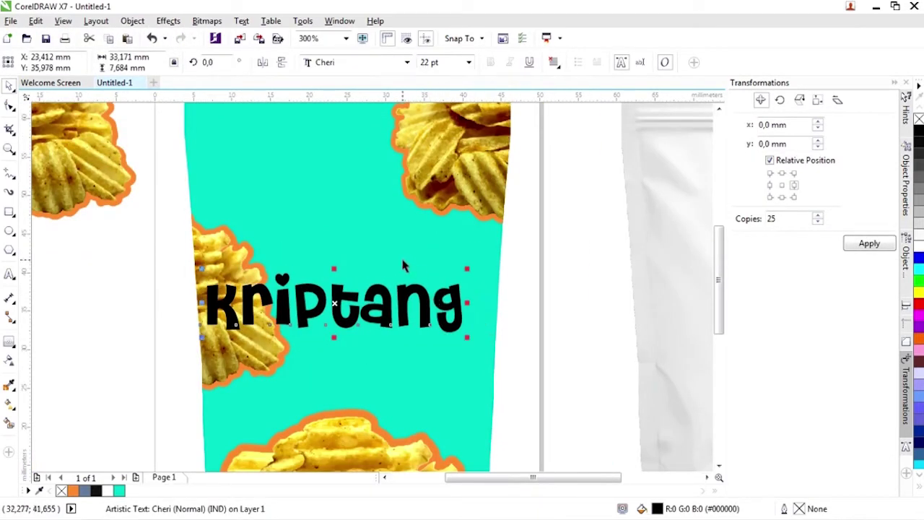
{"action": "key", "text": "p"}
{"action": "left_click", "coordinate": [526, 301]}
{"action": "scroll", "coordinate": [361, 328], "scroll_direction": "up", "scroll_amount": 2}
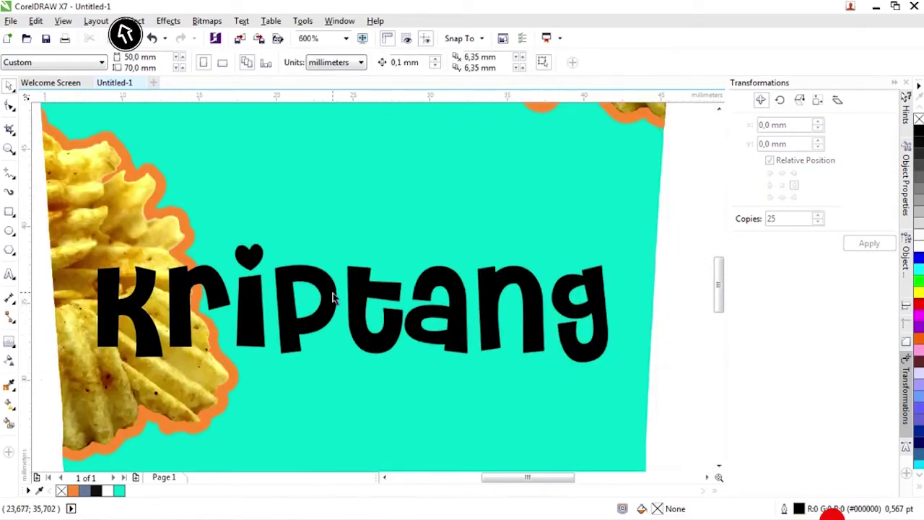
{"action": "left_click", "coordinate": [333, 296]}
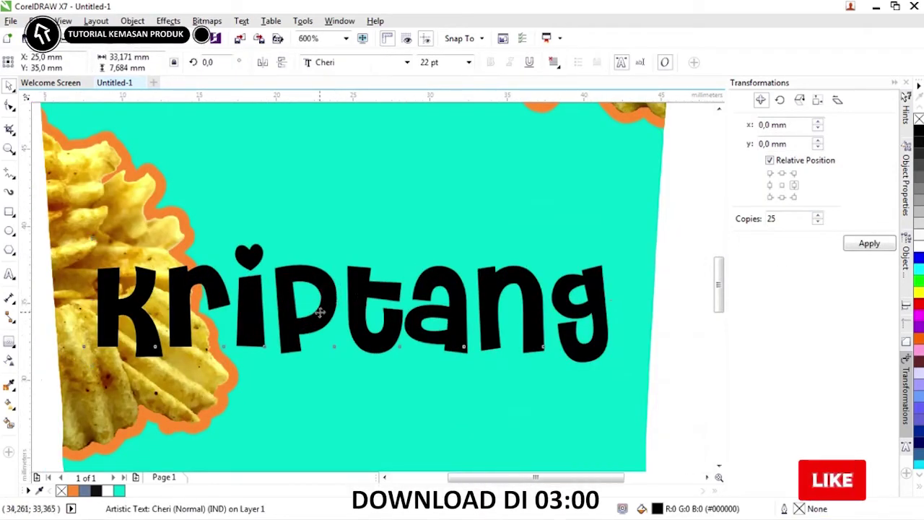
{"action": "scroll", "coordinate": [318, 311], "scroll_direction": "down", "scroll_amount": 4}
{"action": "left_click", "coordinate": [73, 493]}
{"action": "scroll", "coordinate": [328, 314], "scroll_direction": "up", "scroll_amount": 4}
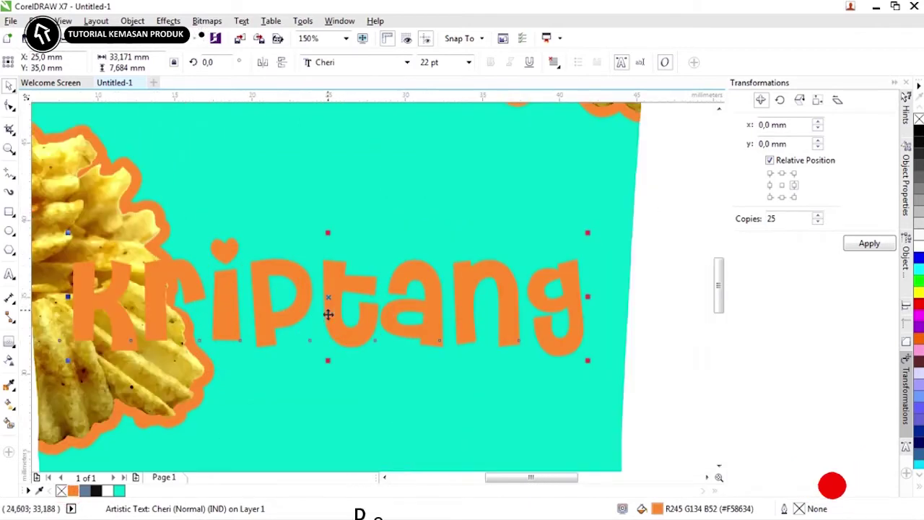
Step: Add a 1 mm contour to Kriptang, break it apart, and colour it white
{"action": "left_click", "coordinate": [9, 342]}
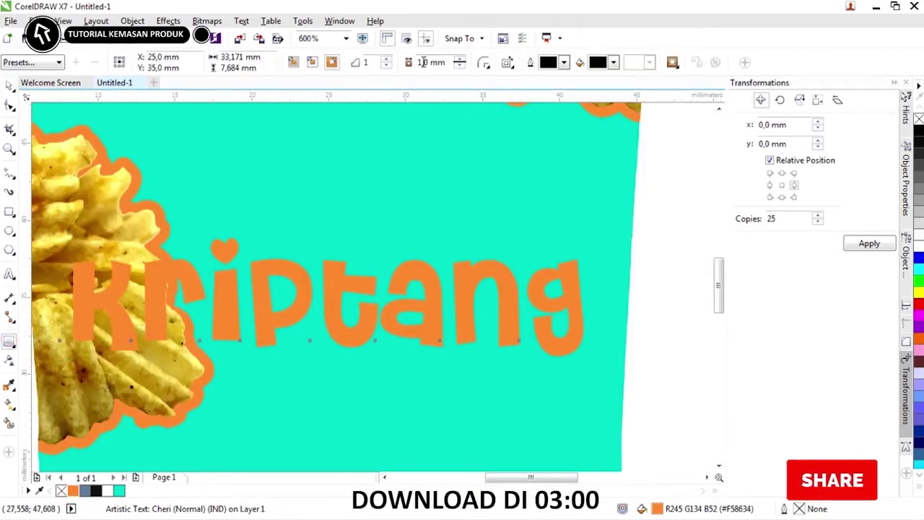
{"action": "left_click_drag", "start_coordinate": [109, 297], "coordinate": [66, 294]}
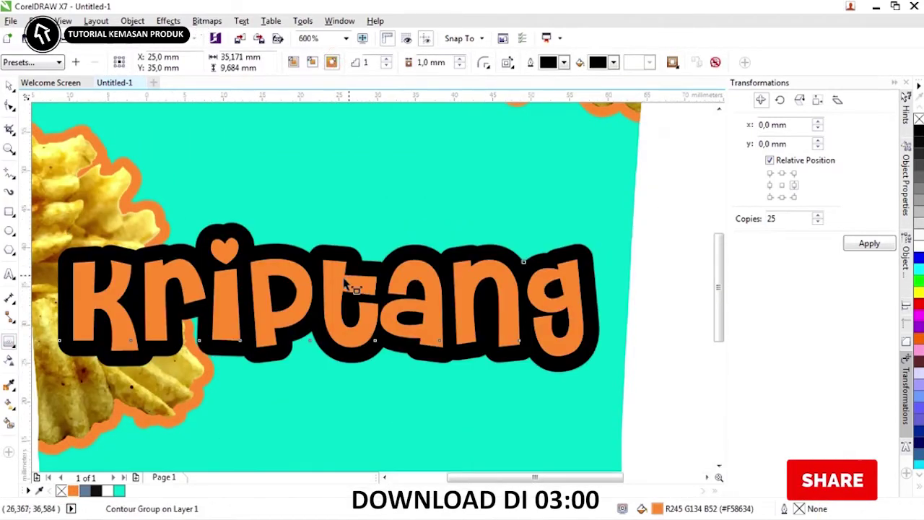
{"action": "scroll", "coordinate": [21, 159], "scroll_direction": "left", "scroll_amount": 2}
{"action": "key", "text": "space"}
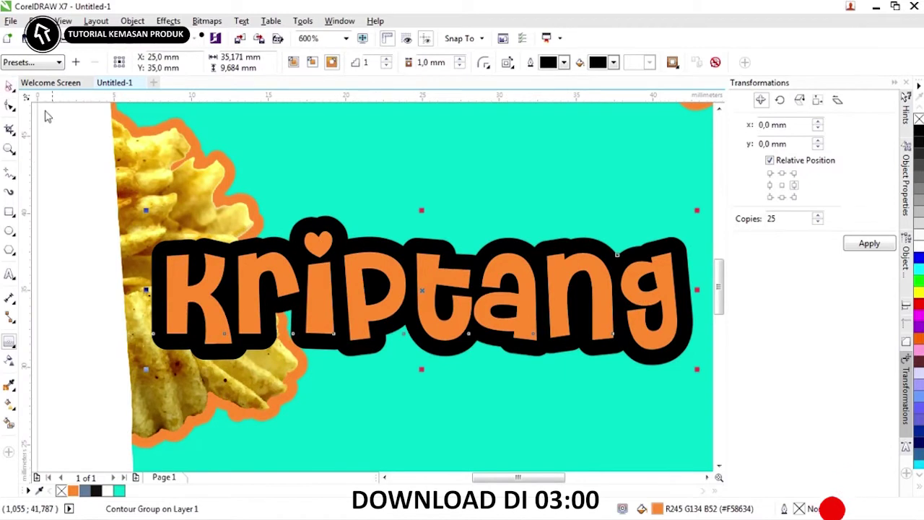
{"action": "right_click", "coordinate": [164, 253]}
{"action": "key", "text": "b"}
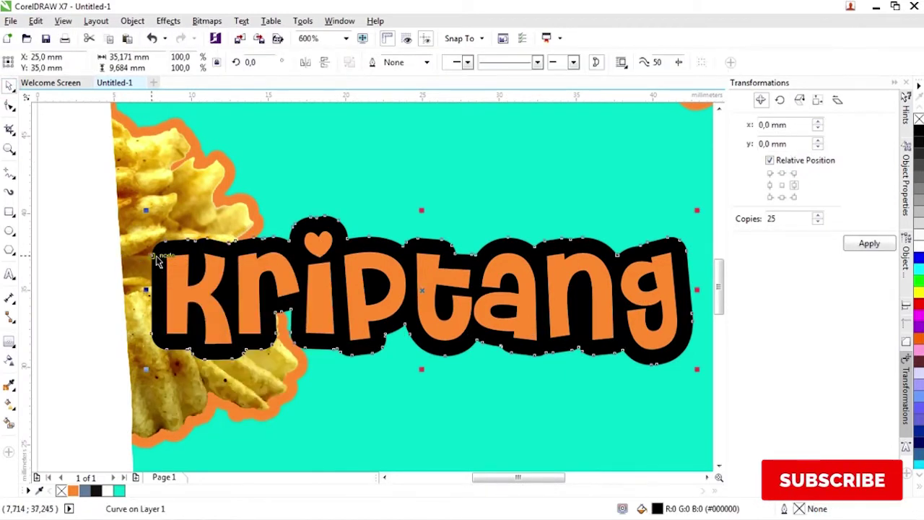
{"action": "left_click", "coordinate": [108, 491]}
Step: Add a 0,5 mm black contour to the Kriptang text and select the whole title
{"action": "left_click", "coordinate": [170, 300]}
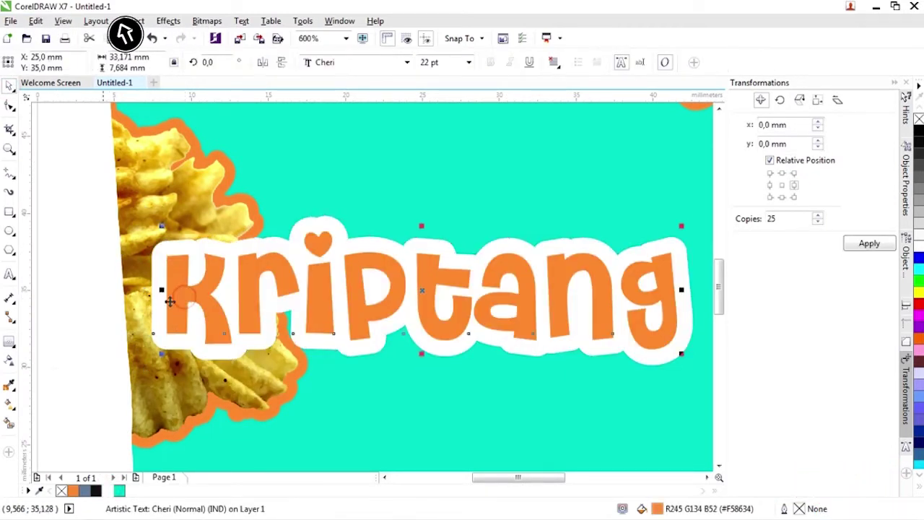
{"action": "left_click", "coordinate": [12, 341]}
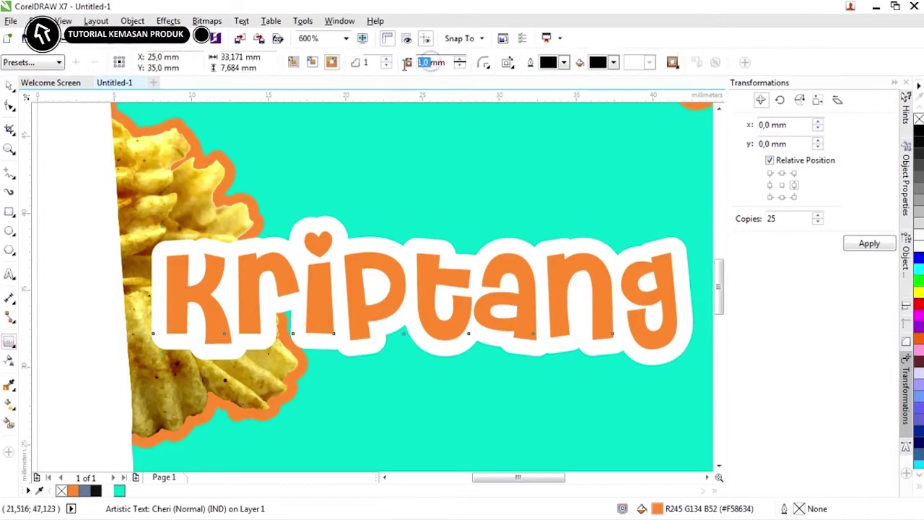
{"action": "type", "text": "0,5"}
{"action": "key", "text": "Return"}
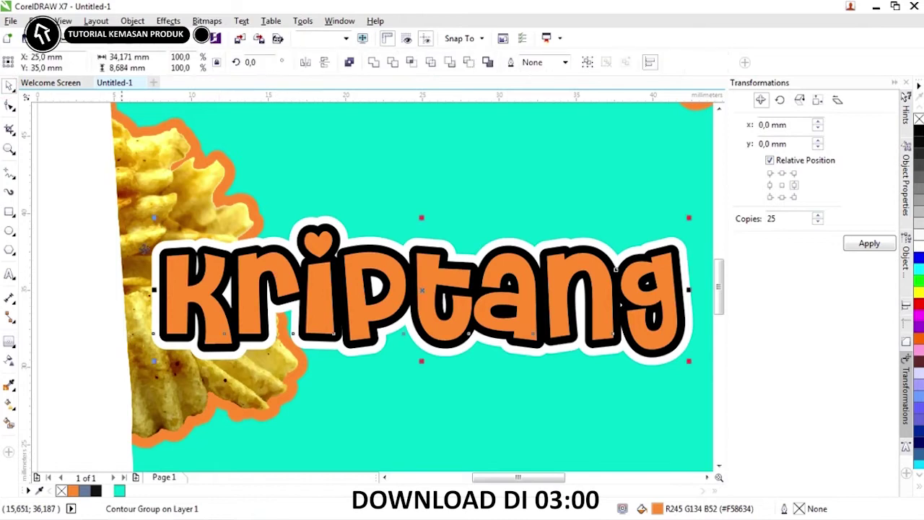
{"action": "key", "text": "Escape"}
{"action": "scroll", "coordinate": [102, 247], "scroll_direction": "down", "scroll_amount": 2}
{"action": "left_click_drag", "start_coordinate": [103, 247], "coordinate": [462, 348]}
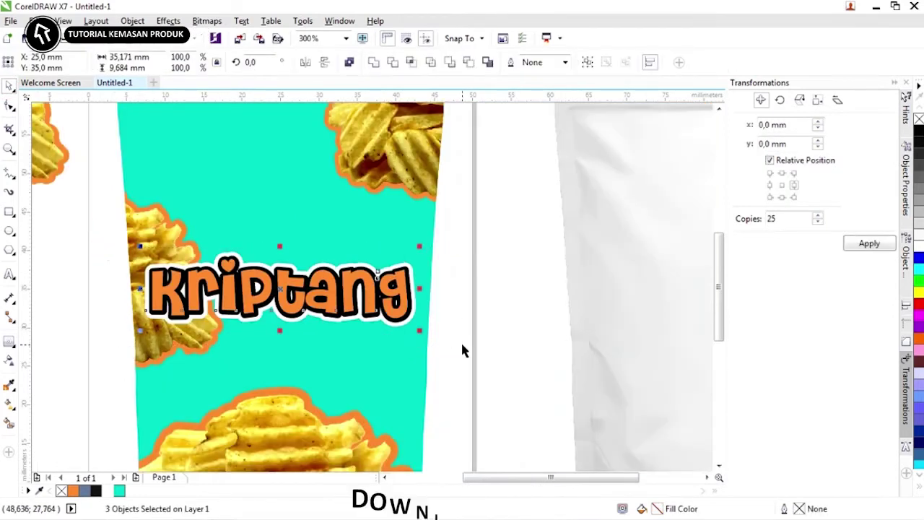
Step: Paste the '100% Kentang Asli Import' line from the Teks.txt notes as canvas text
{"action": "left_click", "coordinate": [463, 351]}
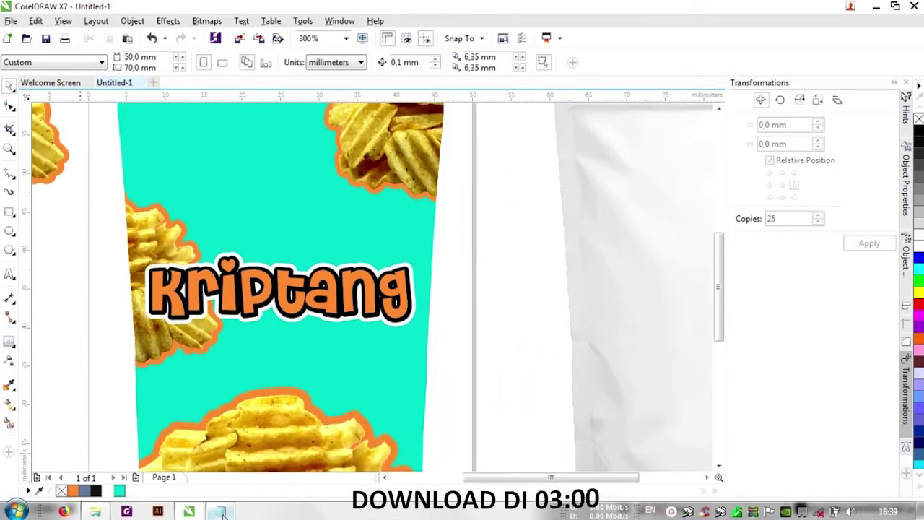
{"action": "left_click", "coordinate": [137, 511]}
{"action": "left_click_drag", "start_coordinate": [238, 238], "coordinate": [257, 239]}
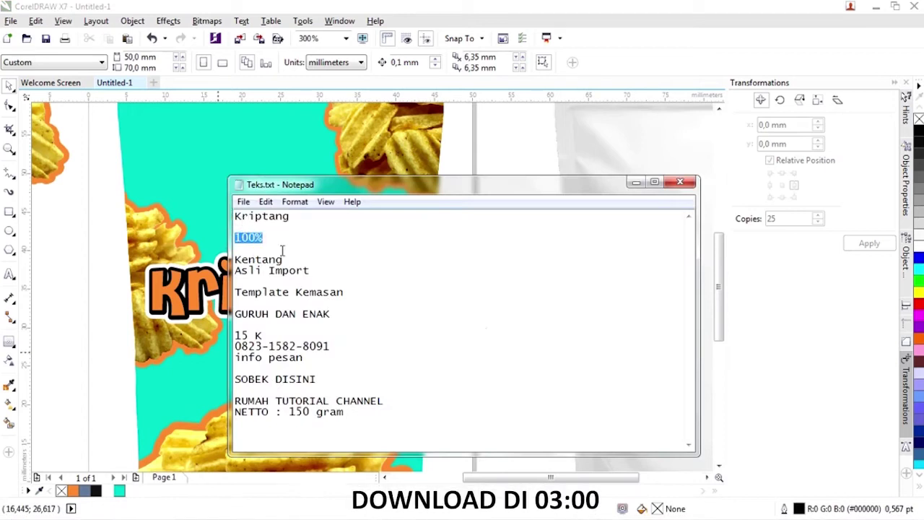
{"action": "left_click", "coordinate": [70, 294]}
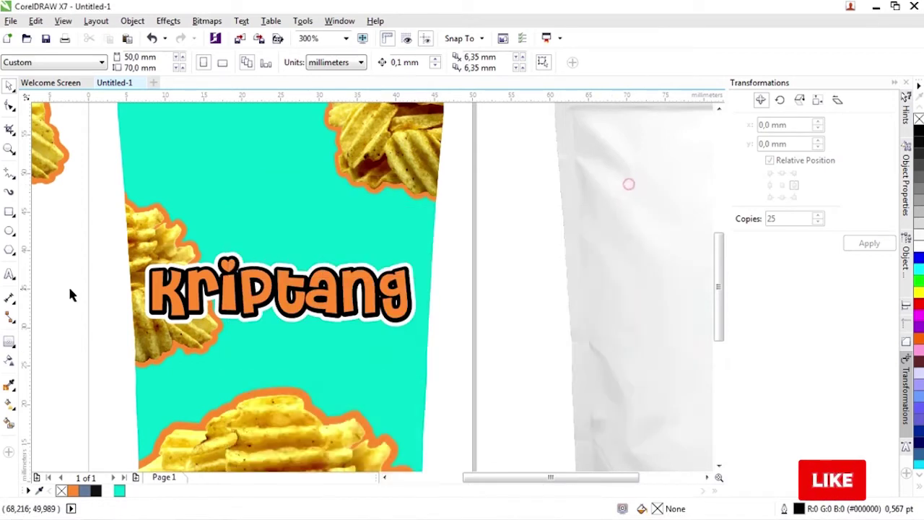
{"action": "left_click", "coordinate": [9, 279]}
{"action": "left_click", "coordinate": [279, 338]}
{"action": "type", "text": "100% Kentang"}
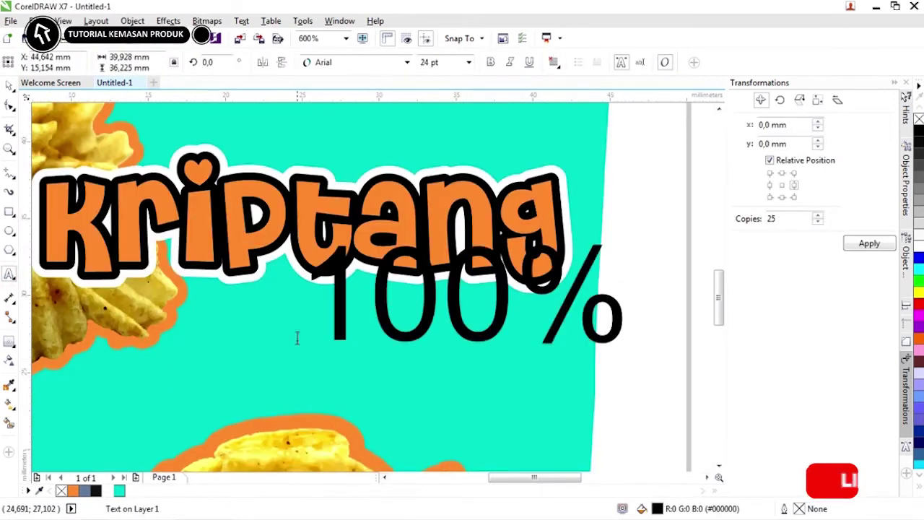
Step: Move the pasted text to the left, off the pouch design
{"action": "scroll", "coordinate": [246, 320], "scroll_direction": "down", "scroll_amount": 1}
{"action": "scroll", "coordinate": [277, 363], "scroll_direction": "up", "scroll_amount": 1}
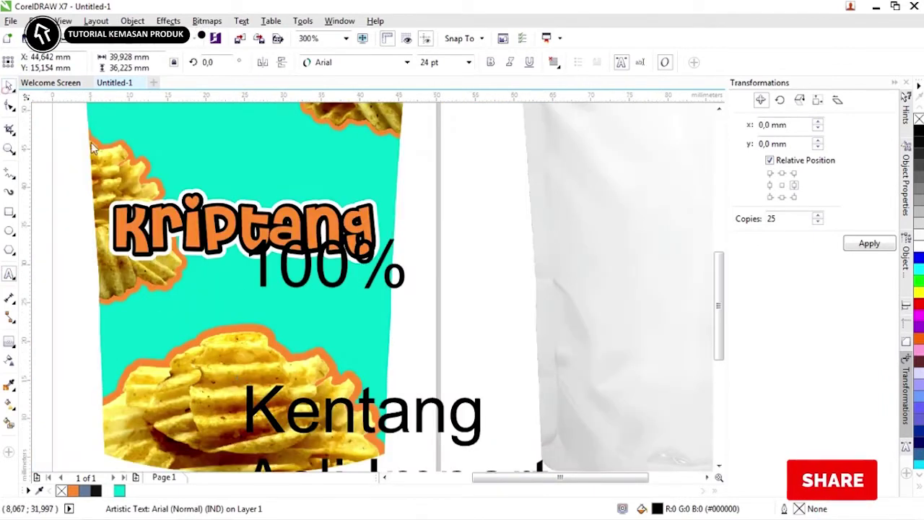
{"action": "scroll", "coordinate": [296, 307], "scroll_direction": "down", "scroll_amount": 1}
{"action": "left_click_drag", "start_coordinate": [196, 338], "coordinate": [4, 326]}
{"action": "scroll", "coordinate": [133, 359], "scroll_direction": "left", "scroll_amount": 3}
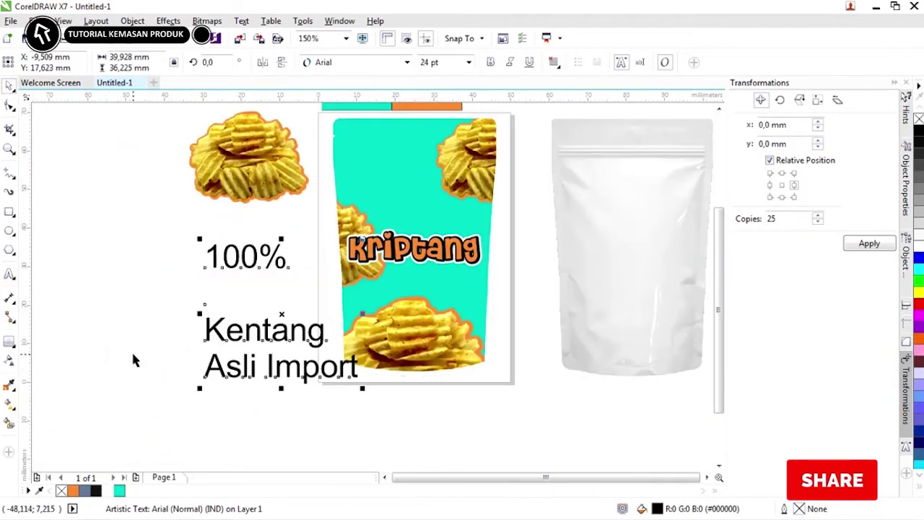
{"action": "left_click_drag", "start_coordinate": [203, 334], "coordinate": [189, 341]}
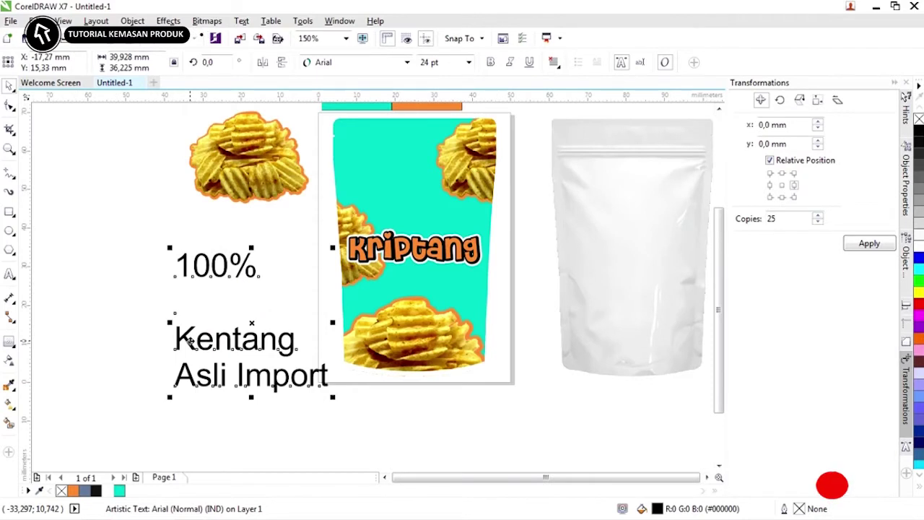
Step: Break the text apart, set Kentang and Asli Import to 3 pt, and stack them
{"action": "key", "text": "ctrl+k"}
{"action": "left_click", "coordinate": [182, 328]}
{"action": "left_click", "coordinate": [188, 377], "text": "shift"}
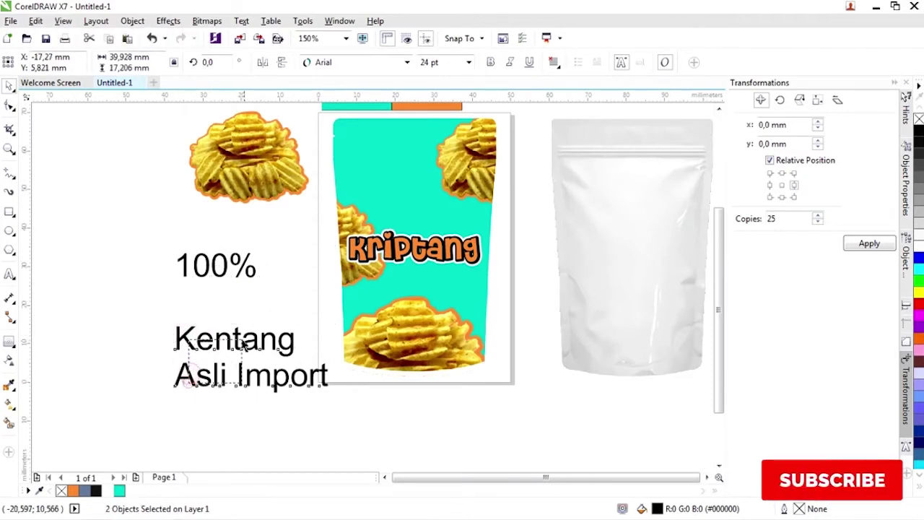
{"action": "left_click_drag", "start_coordinate": [242, 372], "coordinate": [325, 295]}
{"action": "scroll", "coordinate": [325, 295], "scroll_direction": "up", "scroll_amount": 4}
{"action": "type", "text": "3"}
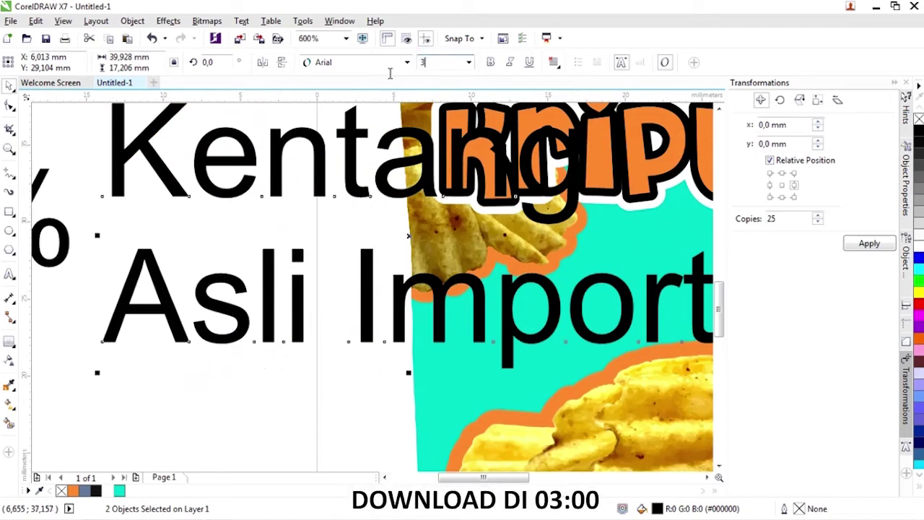
{"action": "key", "text": "Return"}
{"action": "left_click", "coordinate": [245, 330]}
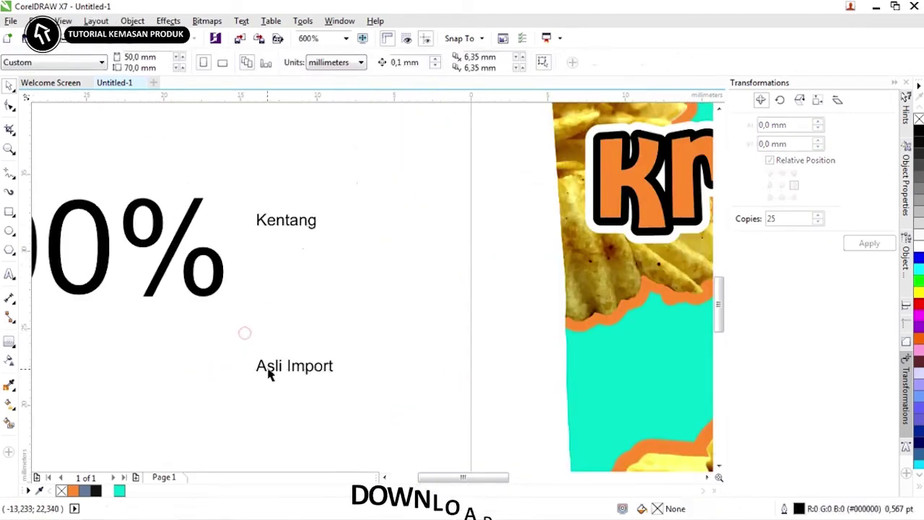
{"action": "left_click_drag", "start_coordinate": [280, 369], "coordinate": [286, 253]}
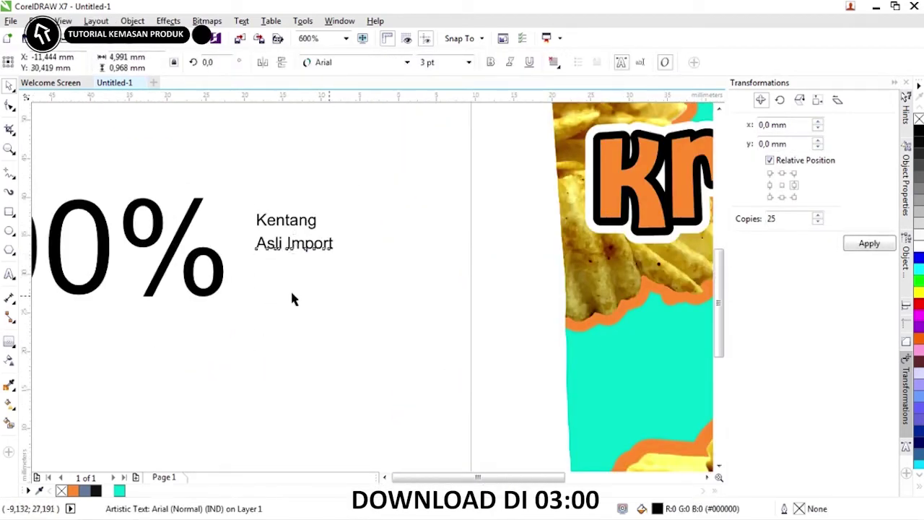
Step: Set 100% to 10 pt and place it beside the stacked Kentang Asli Import caption
{"action": "scroll", "coordinate": [291, 299], "scroll_direction": "left", "scroll_amount": 3}
{"action": "key", "text": "Tab"}
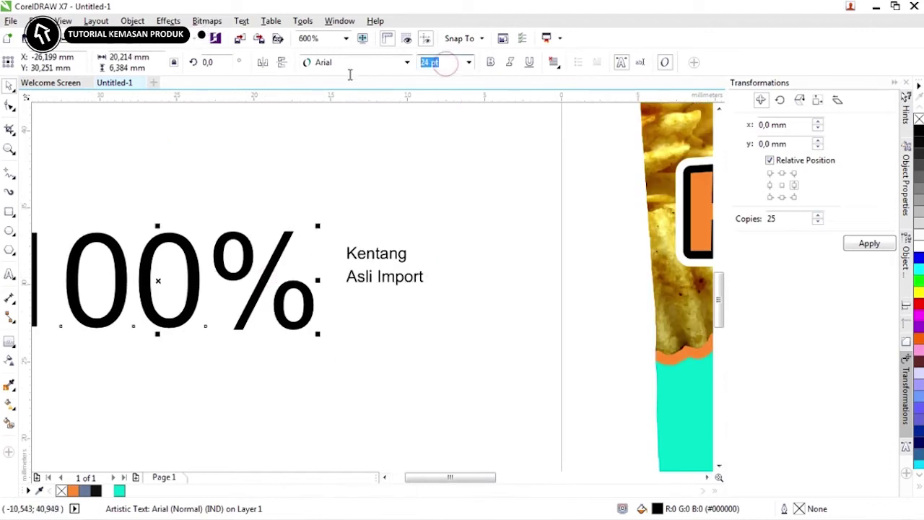
{"action": "type", "text": "10"}
{"action": "key", "text": "Return"}
{"action": "left_click_drag", "start_coordinate": [56, 301], "coordinate": [273, 255]}
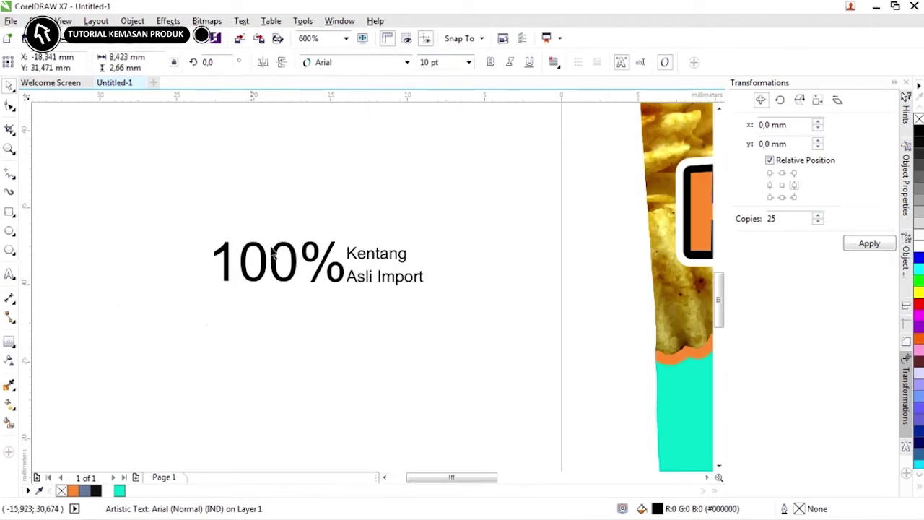
{"action": "left_click_drag", "start_coordinate": [463, 329], "coordinate": [448, 326]}
{"action": "scroll", "coordinate": [333, 261], "scroll_direction": "up", "scroll_amount": 2}
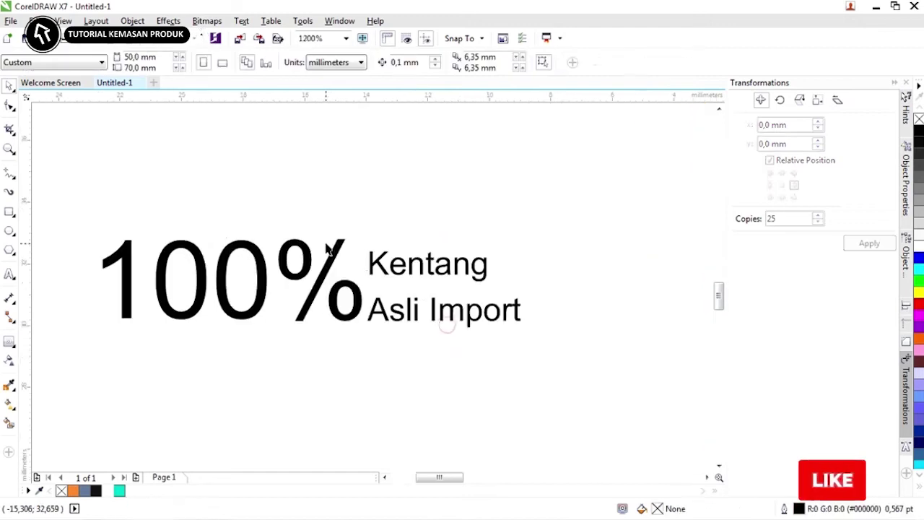
{"action": "scroll", "coordinate": [333, 261], "scroll_direction": "down", "scroll_amount": 1}
{"action": "scroll", "coordinate": [355, 316], "scroll_direction": "up", "scroll_amount": 1}
{"action": "key", "text": "Escape"}
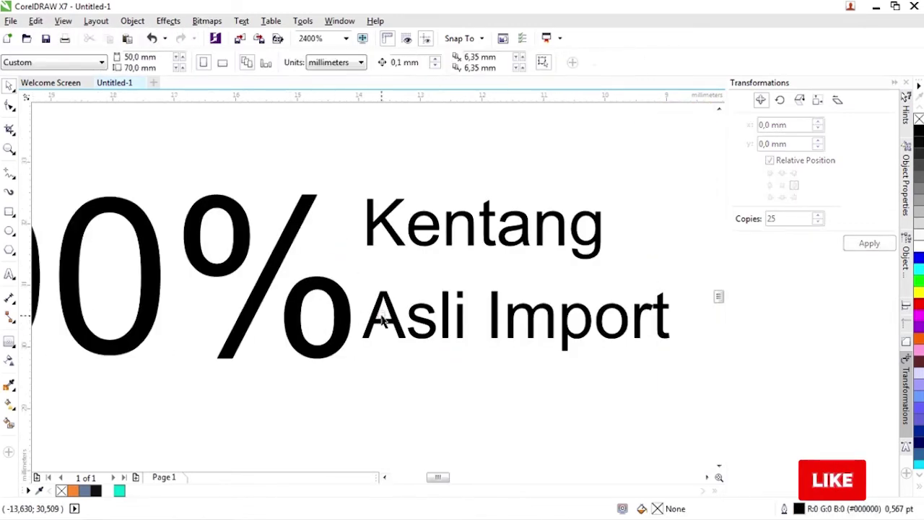
{"action": "scroll", "coordinate": [281, 298], "scroll_direction": "down", "scroll_amount": 2}
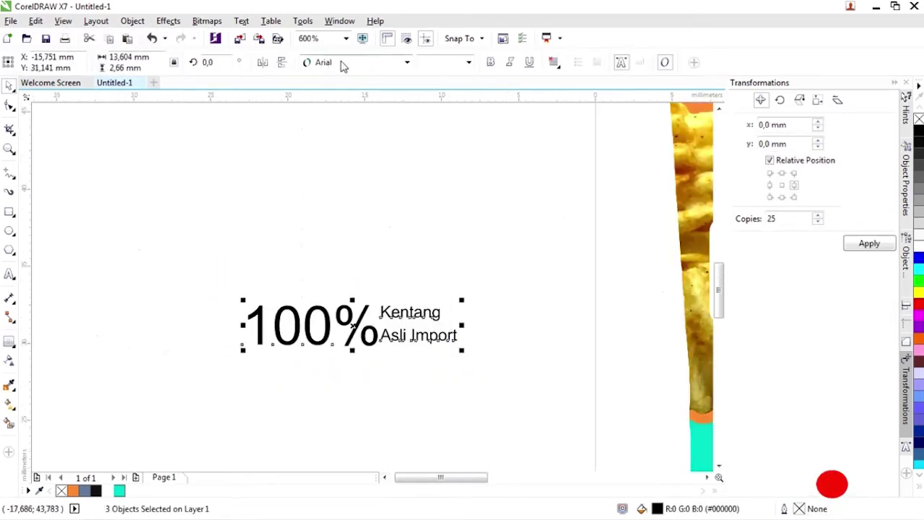
Step: Apply Insanburger with Cheese, group KENTANG with ASLI IMPORT, and centre it vertically on 100%
{"action": "left_click", "coordinate": [407, 62]}
{"action": "left_click", "coordinate": [357, 106]}
{"action": "scroll", "coordinate": [405, 372], "scroll_direction": "up", "scroll_amount": 2}
{"action": "left_click_drag", "start_coordinate": [411, 312], "coordinate": [411, 298]}
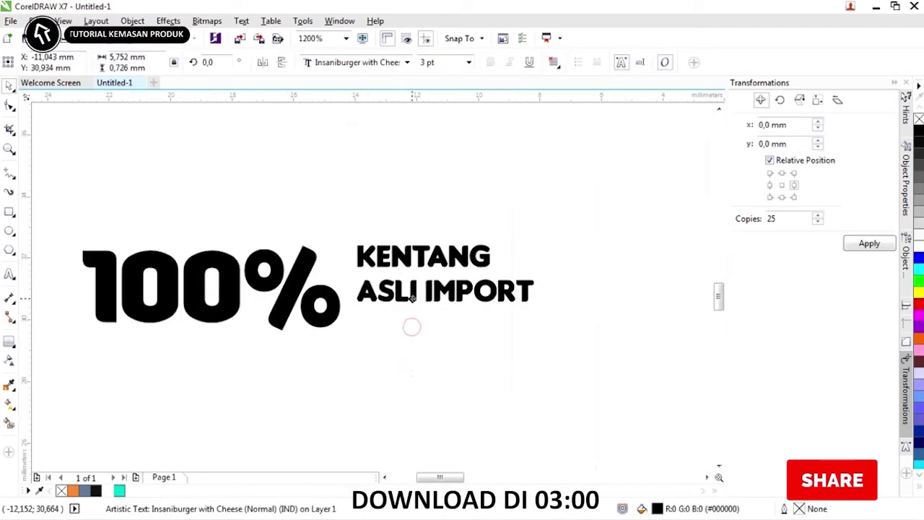
{"action": "left_click", "coordinate": [423, 257], "text": "shift"}
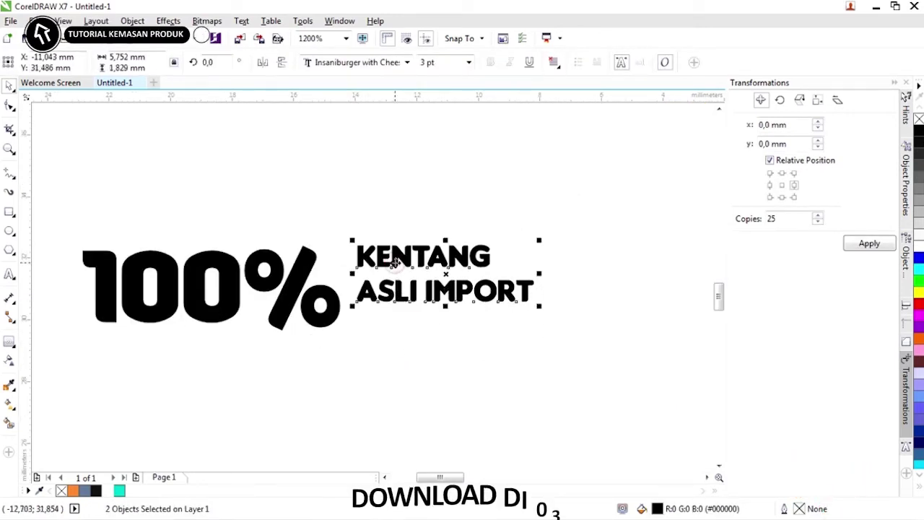
{"action": "key", "text": "ctrl+g"}
{"action": "left_click", "coordinate": [202, 285], "text": "shift"}
{"action": "key", "text": "e"}
Step: Enlarge the KENTANG ASLI IMPORT group to about 132% and set it beside 100%
{"action": "left_click", "coordinate": [400, 376]}
{"action": "left_click", "coordinate": [540, 323]}
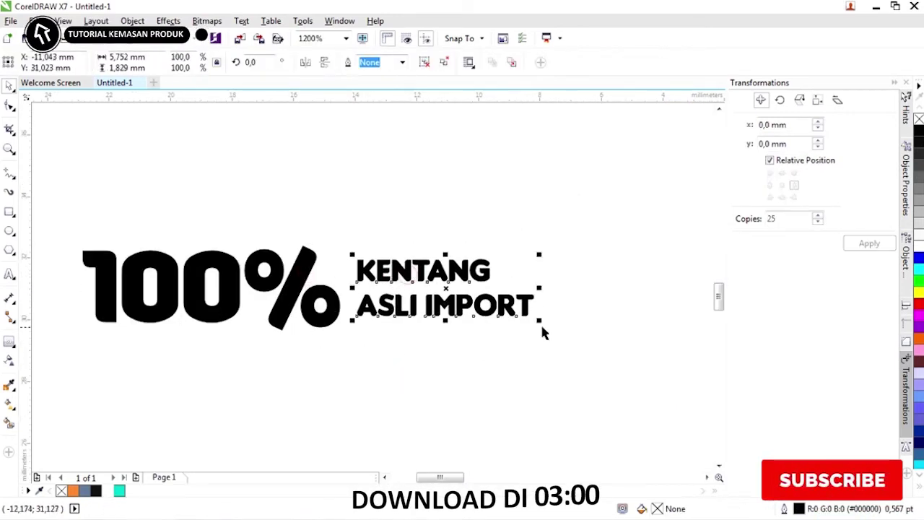
{"action": "left_click_drag", "start_coordinate": [540, 324], "coordinate": [570, 340]}
{"action": "left_click_drag", "start_coordinate": [434, 311], "coordinate": [469, 310]}
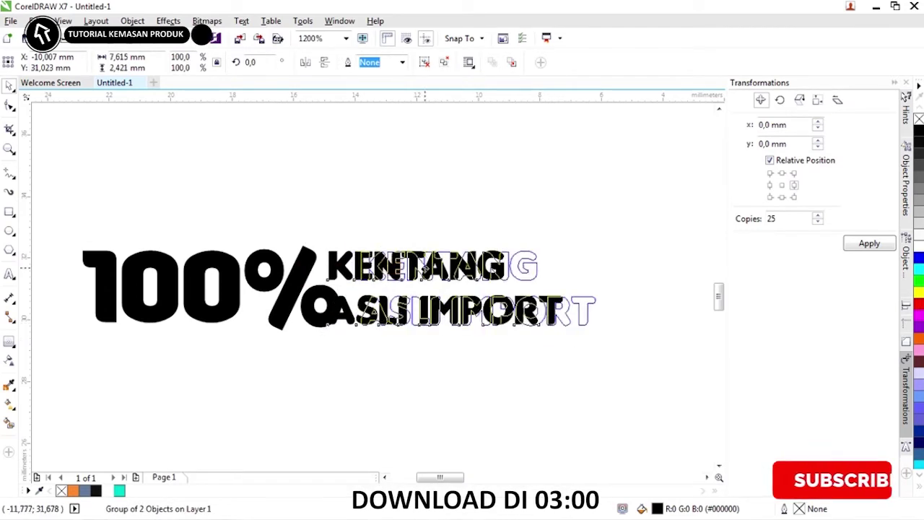
{"action": "left_click", "coordinate": [385, 351]}
{"action": "scroll", "coordinate": [347, 309], "scroll_direction": "up", "scroll_amount": 2}
{"action": "scroll", "coordinate": [347, 305], "scroll_direction": "down", "scroll_amount": 2}
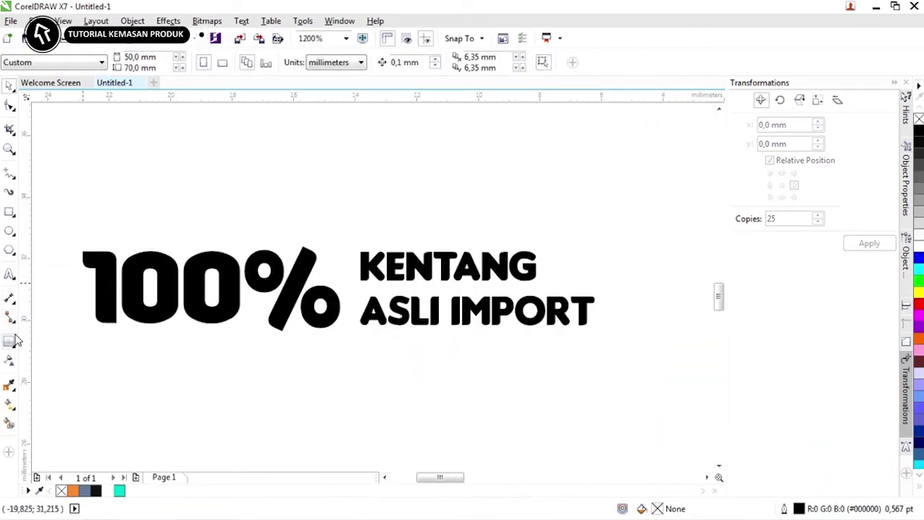
Step: Draw an orange, outline-free rectangle behind KENTANG
{"action": "left_click", "coordinate": [10, 215]}
{"action": "scroll", "coordinate": [434, 277], "scroll_direction": "up", "scroll_amount": 2}
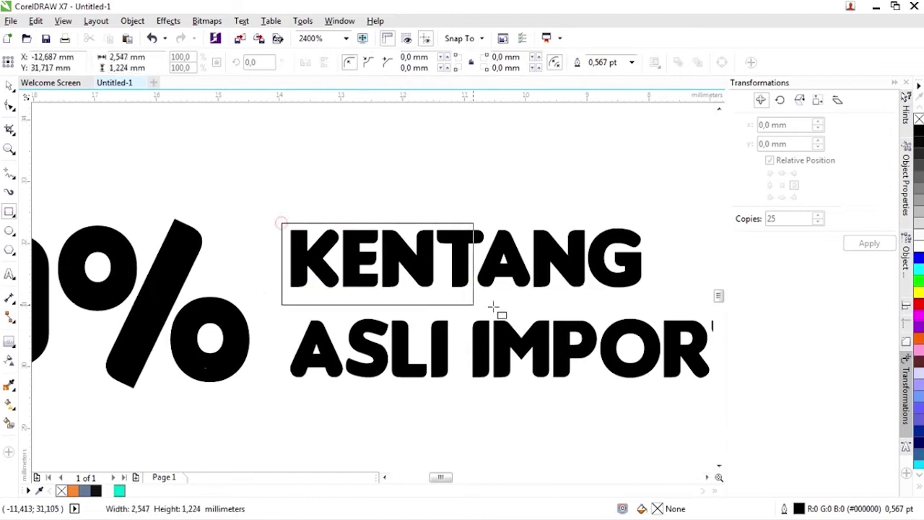
{"action": "left_click_drag", "start_coordinate": [661, 304], "coordinate": [659, 298]}
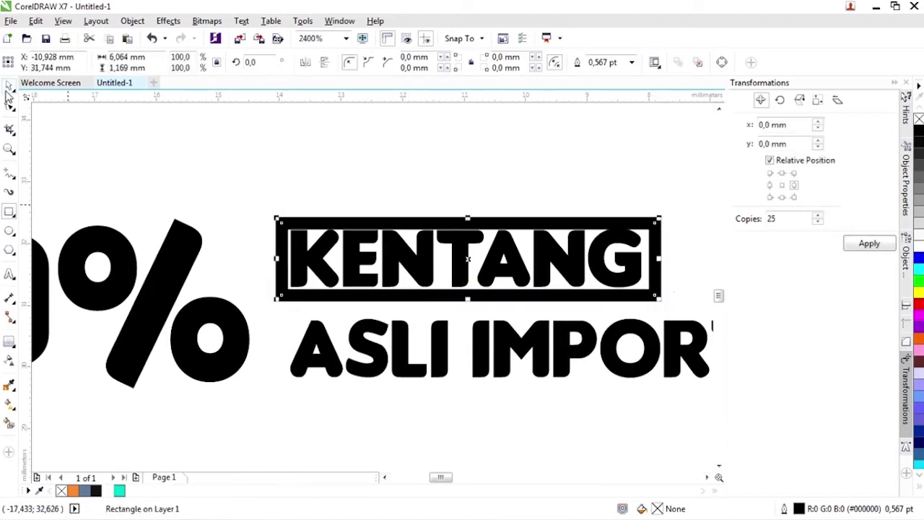
{"action": "left_click", "coordinate": [73, 491]}
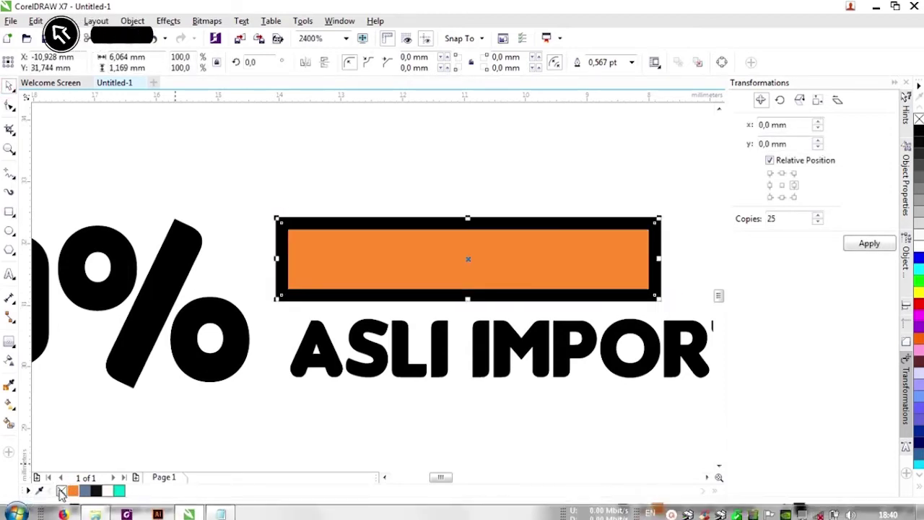
{"action": "right_click", "coordinate": [62, 491]}
{"action": "key", "text": "shift+Page_Down"}
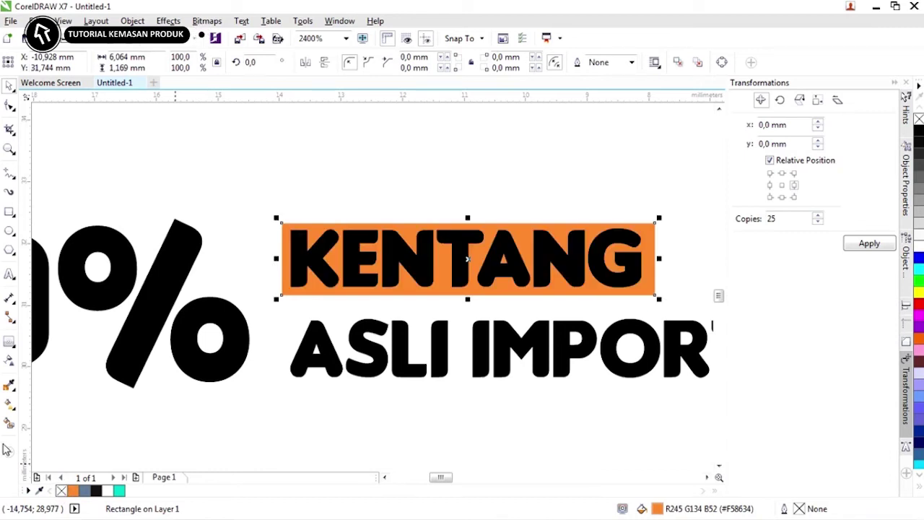
Step: Make the KENTANG text white using the sampled white colour
{"action": "left_click", "coordinate": [7, 390]}
{"action": "left_click", "coordinate": [306, 306]}
{"action": "scroll", "coordinate": [305, 305], "scroll_direction": "up", "scroll_amount": 2}
{"action": "left_click", "coordinate": [311, 258]}
{"action": "scroll", "coordinate": [302, 262], "scroll_direction": "down", "scroll_amount": 4}
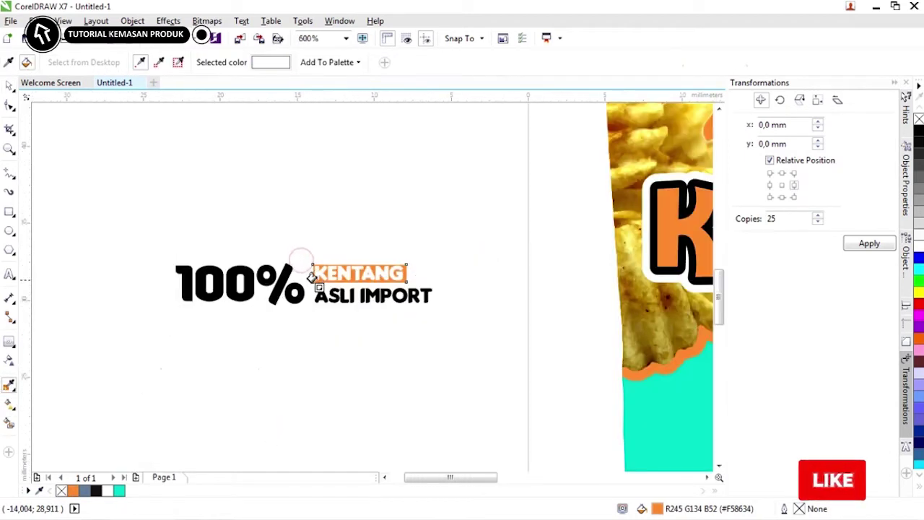
{"action": "scroll", "coordinate": [301, 262], "scroll_direction": "up", "scroll_amount": 2}
{"action": "key", "text": "space"}
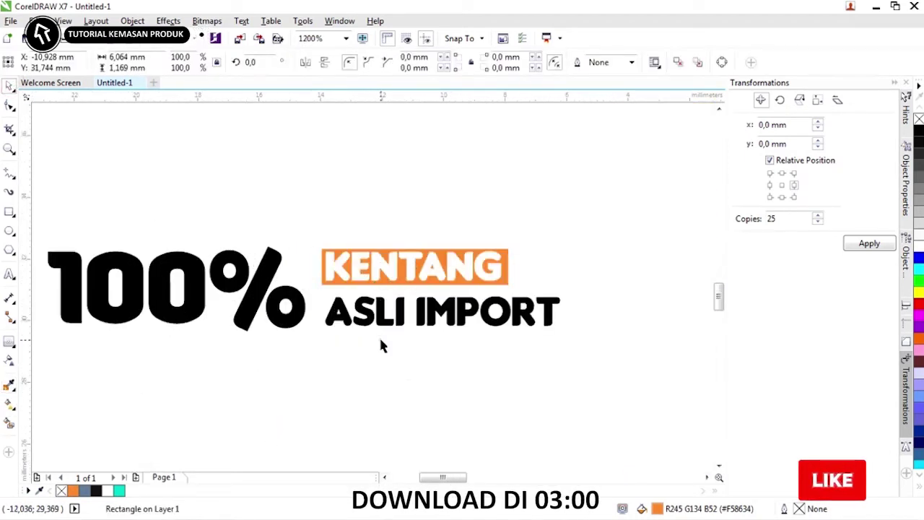
{"action": "scroll", "coordinate": [206, 238], "scroll_direction": "down", "scroll_amount": 1}
Step: Group the three text pieces, move them under the Kriptang logo, then ungroup them
{"action": "left_click_drag", "start_coordinate": [103, 195], "coordinate": [416, 330]}
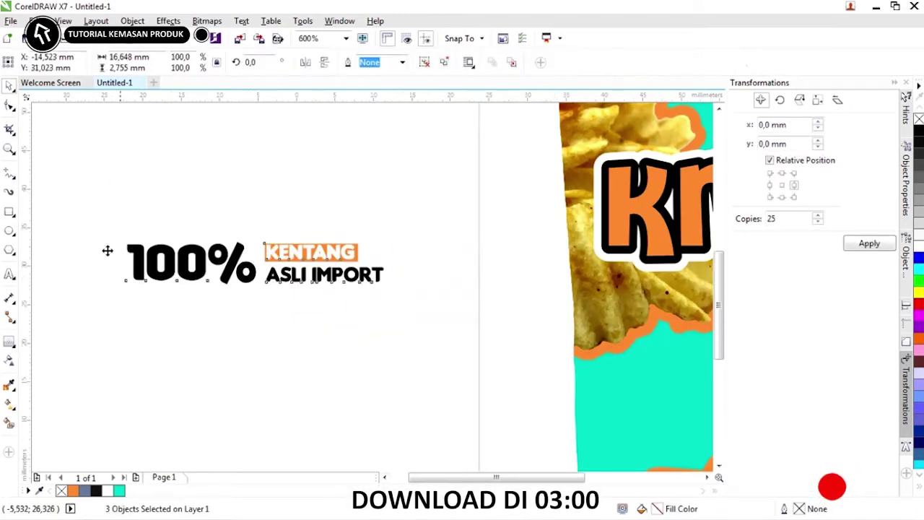
{"action": "key", "text": "ctrl+g"}
{"action": "scroll", "coordinate": [107, 251], "scroll_direction": "down", "scroll_amount": 2}
{"action": "scroll", "coordinate": [311, 267], "scroll_direction": "up", "scroll_amount": 3}
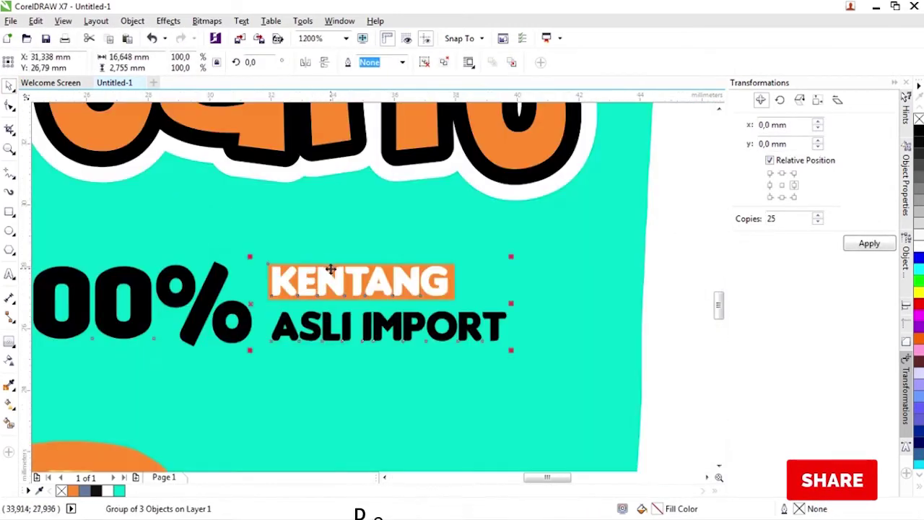
{"action": "left_click_drag", "start_coordinate": [388, 268], "coordinate": [391, 240]}
{"action": "scroll", "coordinate": [394, 228], "scroll_direction": "down", "scroll_amount": 1}
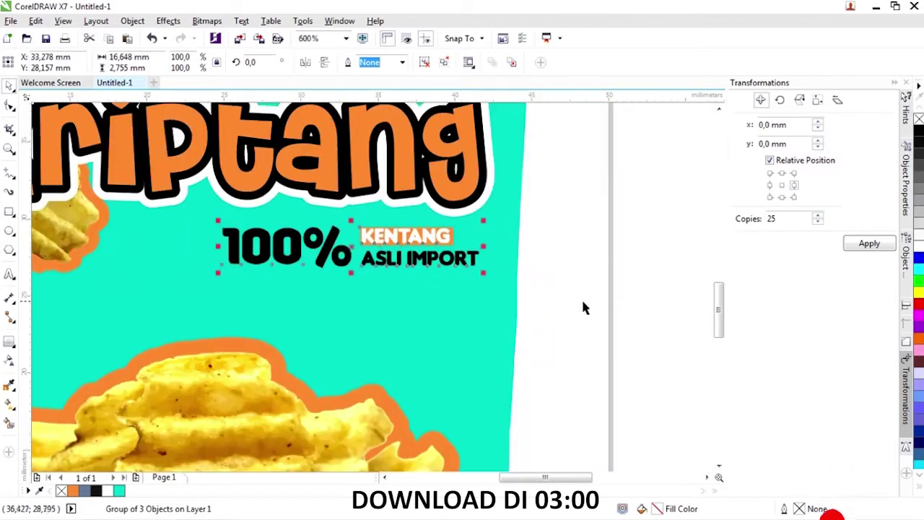
{"action": "left_click", "coordinate": [582, 298]}
{"action": "left_click", "coordinate": [335, 251]}
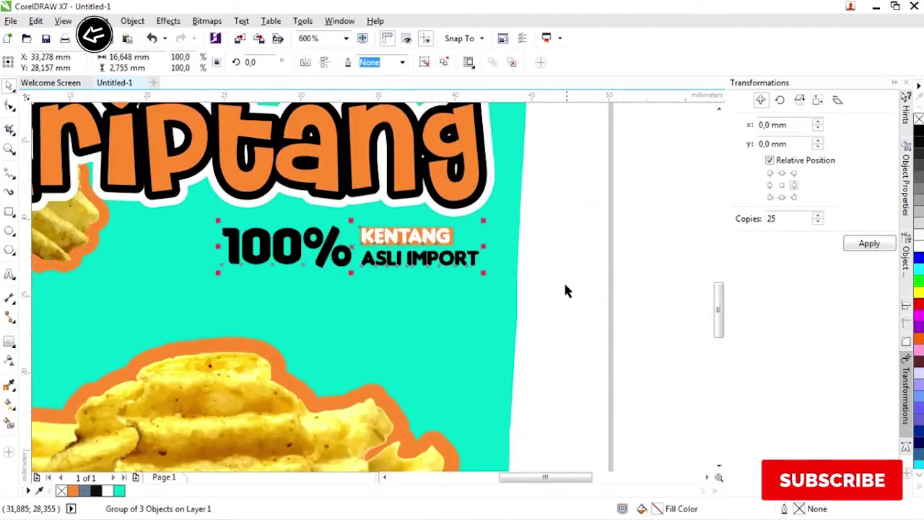
{"action": "key", "text": "ctrl+u"}
{"action": "scroll", "coordinate": [341, 245], "scroll_direction": "up", "scroll_amount": 1}
Step: Add a 0,3 mm contour to 100%, break it off, and fill the contour white
{"action": "left_click", "coordinate": [337, 239]}
{"action": "left_click", "coordinate": [10, 342]}
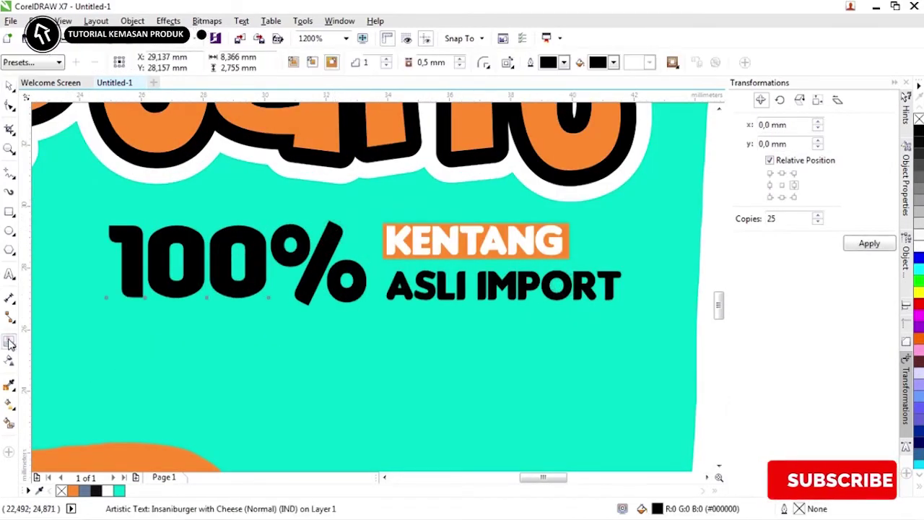
{"action": "type", "text": "0,3"}
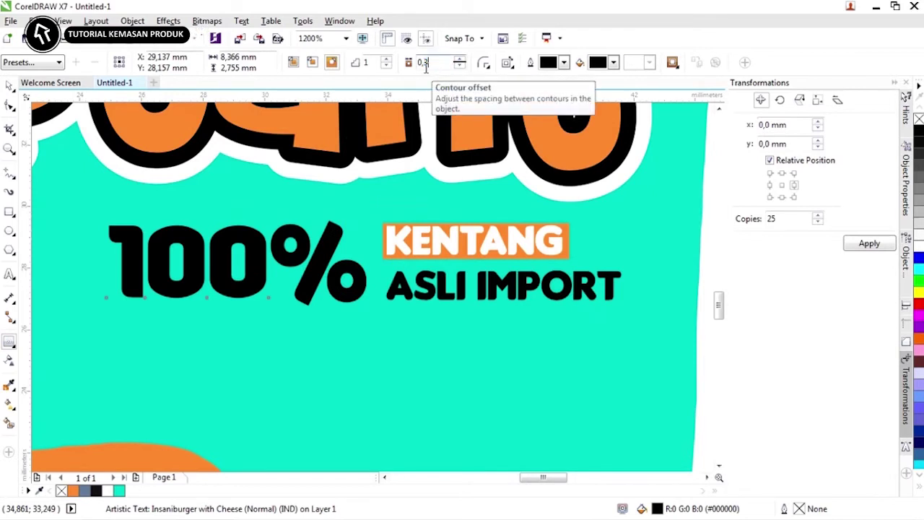
{"action": "key", "text": "Return"}
{"action": "key", "text": "ctrl+k"}
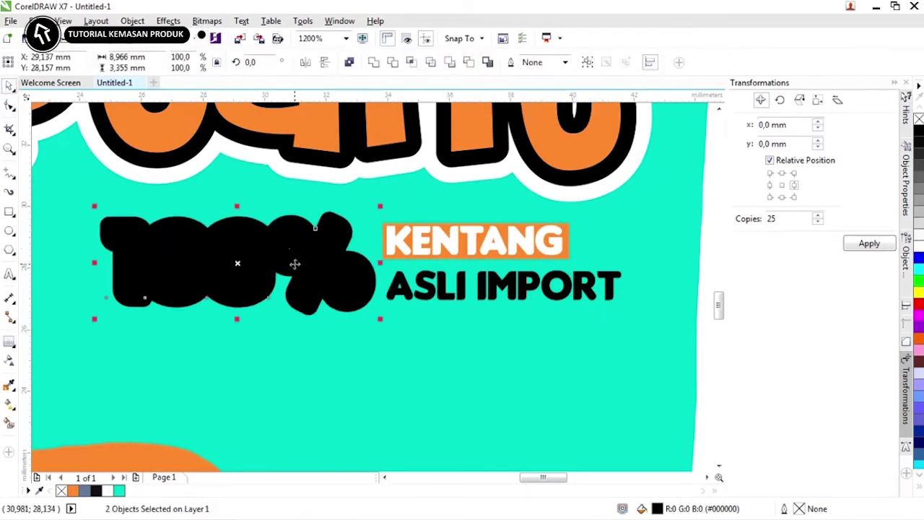
{"action": "scroll", "coordinate": [499, 285], "scroll_direction": "down", "scroll_amount": 1}
{"action": "scroll", "coordinate": [310, 248], "scroll_direction": "up", "scroll_amount": 2}
{"action": "left_click", "coordinate": [309, 225]}
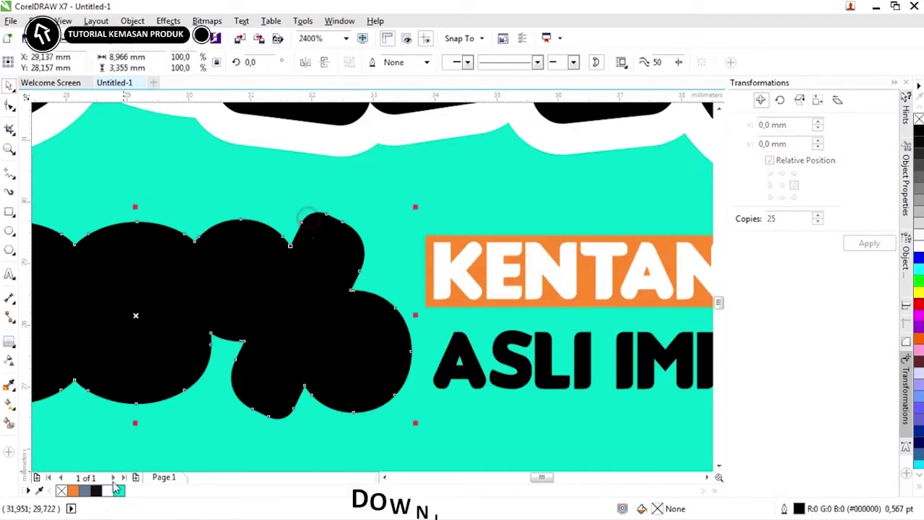
{"action": "scroll", "coordinate": [331, 310], "scroll_direction": "down", "scroll_amount": 1}
{"action": "scroll", "coordinate": [397, 334], "scroll_direction": "down", "scroll_amount": 1}
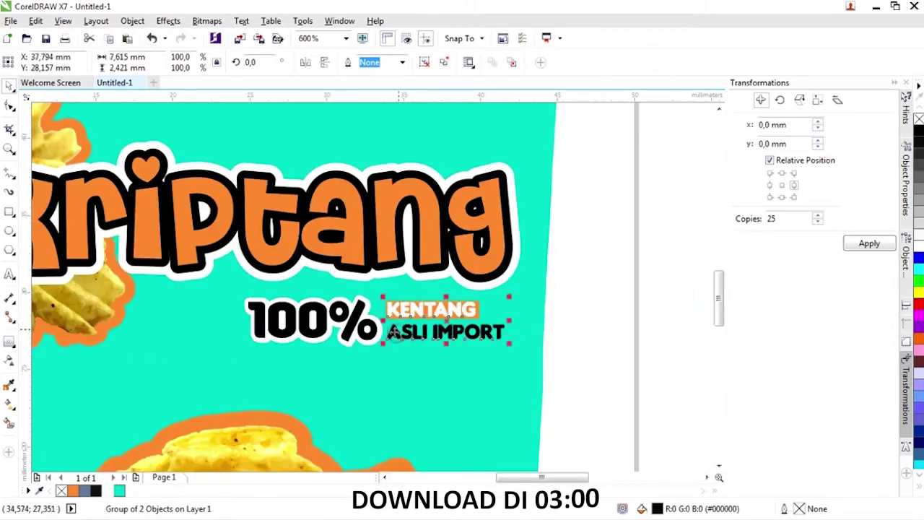
{"action": "scroll", "coordinate": [539, 303], "scroll_direction": "down", "scroll_amount": 1}
{"action": "left_click", "coordinate": [539, 303]}
Step: Paste the 'Template Kemasan' line from the notes as new 4 pt text
{"action": "left_click", "coordinate": [220, 512]}
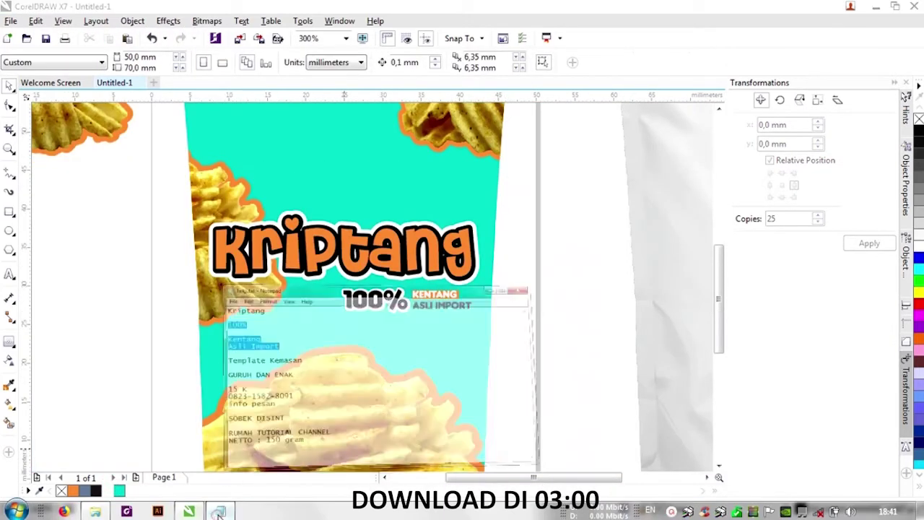
{"action": "left_click_drag", "start_coordinate": [266, 293], "coordinate": [362, 294]}
{"action": "key", "text": "ctrl+c"}
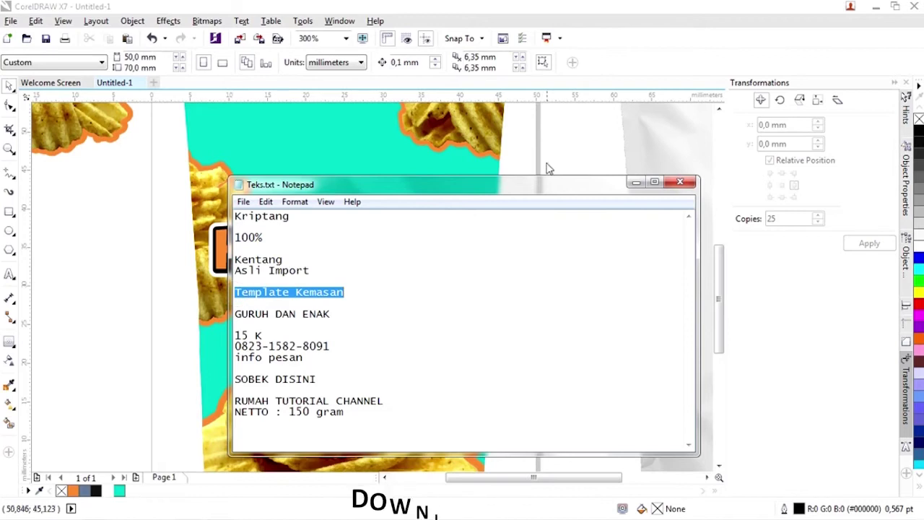
{"action": "scroll", "coordinate": [206, 181], "scroll_direction": "up", "scroll_amount": 1}
{"action": "left_click", "coordinate": [10, 274]}
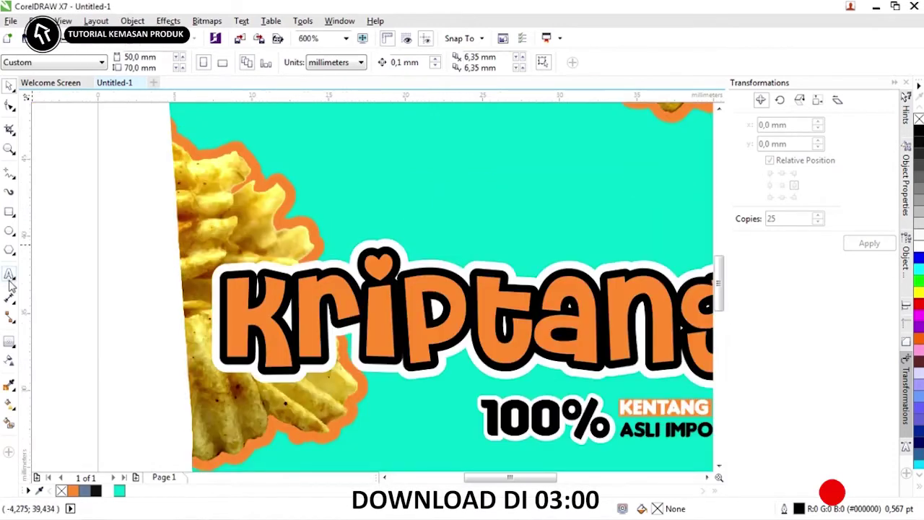
{"action": "left_click", "coordinate": [233, 192]}
{"action": "key", "text": "ctrl+v"}
{"action": "key", "text": "ctrl+a"}
{"action": "left_click", "coordinate": [429, 62]}
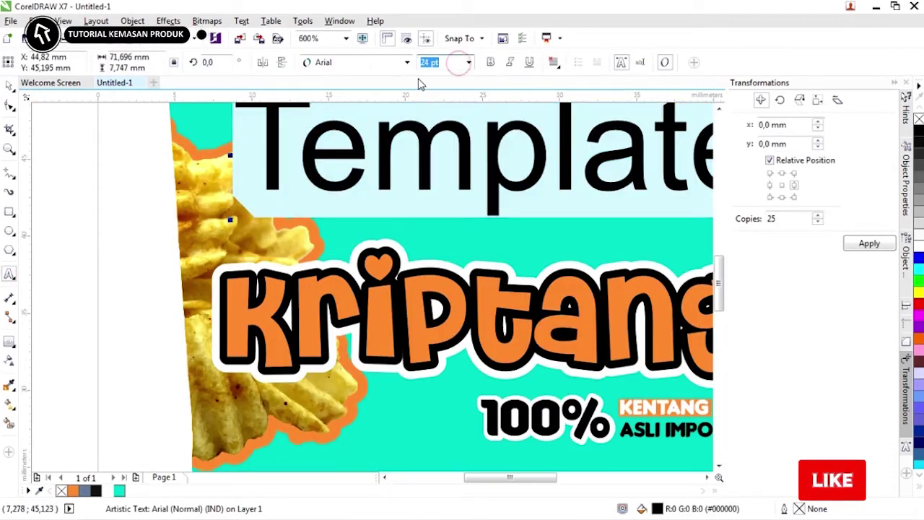
{"action": "type", "text": "4"}
{"action": "key", "text": "Return"}
Step: Set Template Kemasan in Insaniburger with Cheese and move it above the Kriptang logo
{"action": "left_click", "coordinate": [9, 85]}
{"action": "left_click", "coordinate": [407, 62]}
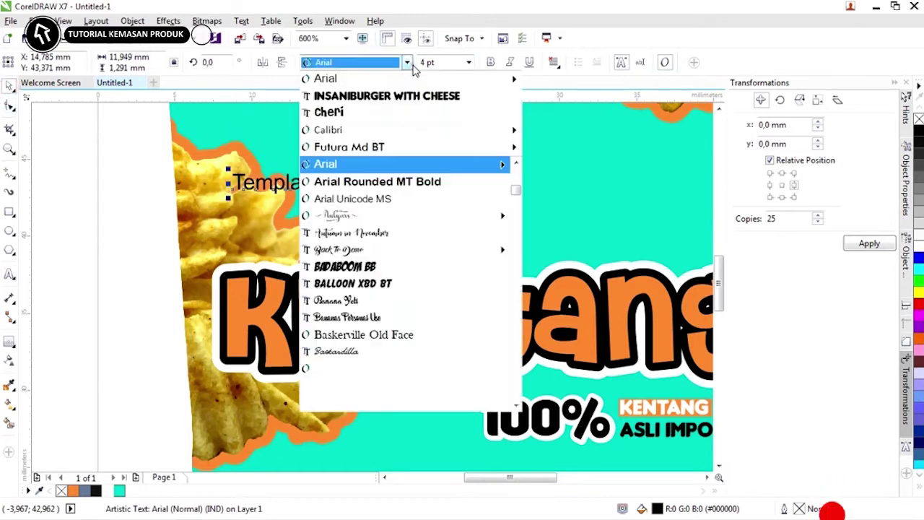
{"action": "left_click", "coordinate": [376, 93]}
{"action": "scroll", "coordinate": [321, 207], "scroll_direction": "up", "scroll_amount": 1}
{"action": "left_click_drag", "start_coordinate": [356, 154], "coordinate": [348, 234]}
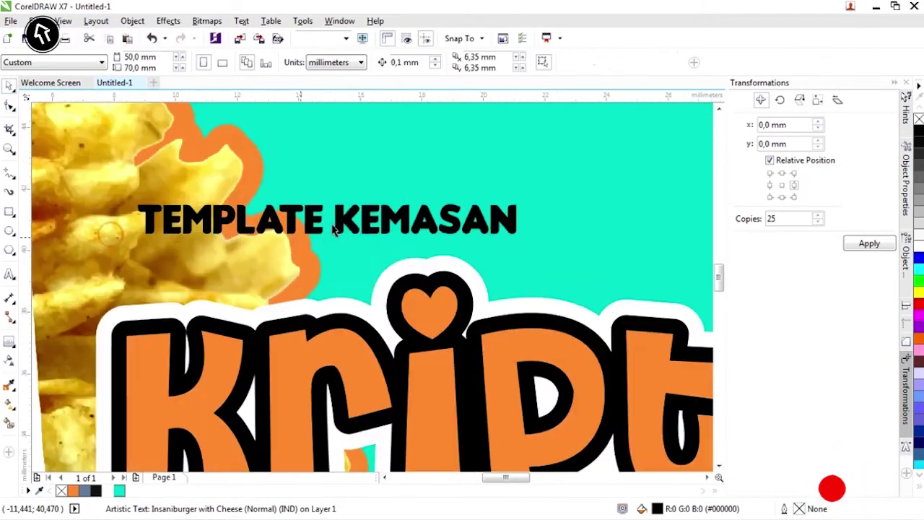
Step: Draw an orange, outline-free rectangle behind the word TEMPLATE
{"action": "left_click", "coordinate": [345, 225]}
{"action": "scroll", "coordinate": [345, 225], "scroll_direction": "down", "scroll_amount": 3}
{"action": "left_click", "coordinate": [354, 242]}
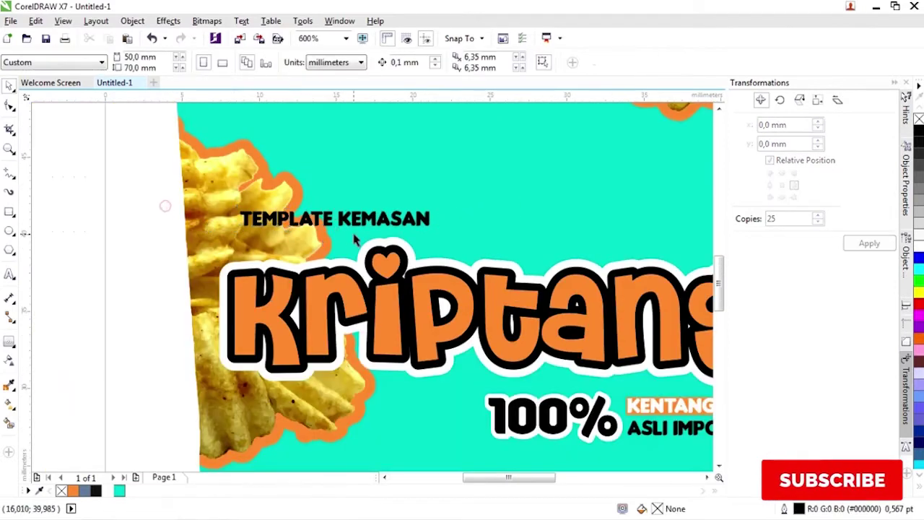
{"action": "scroll", "coordinate": [354, 241], "scroll_direction": "up", "scroll_amount": 3}
{"action": "left_click", "coordinate": [364, 186]}
{"action": "scroll", "coordinate": [341, 245], "scroll_direction": "down", "scroll_amount": 2}
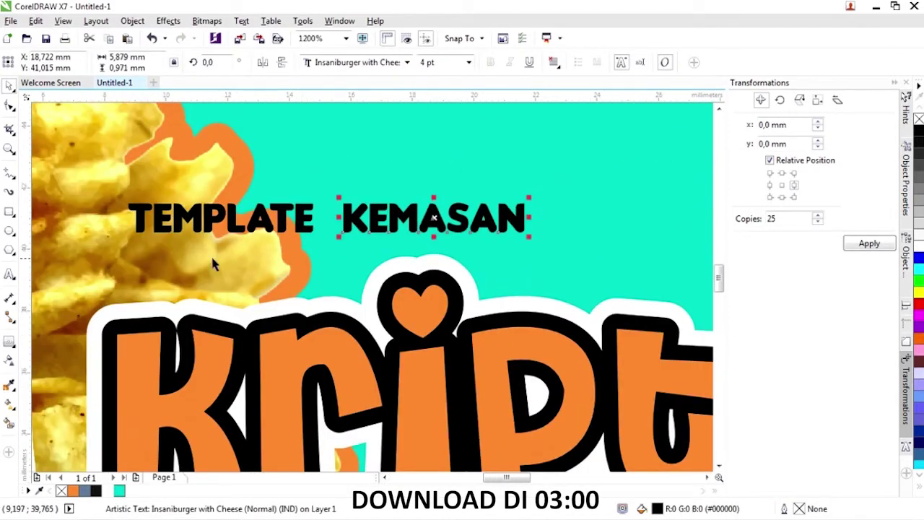
{"action": "left_click", "coordinate": [10, 213]}
{"action": "scroll", "coordinate": [126, 201], "scroll_direction": "up", "scroll_amount": 2}
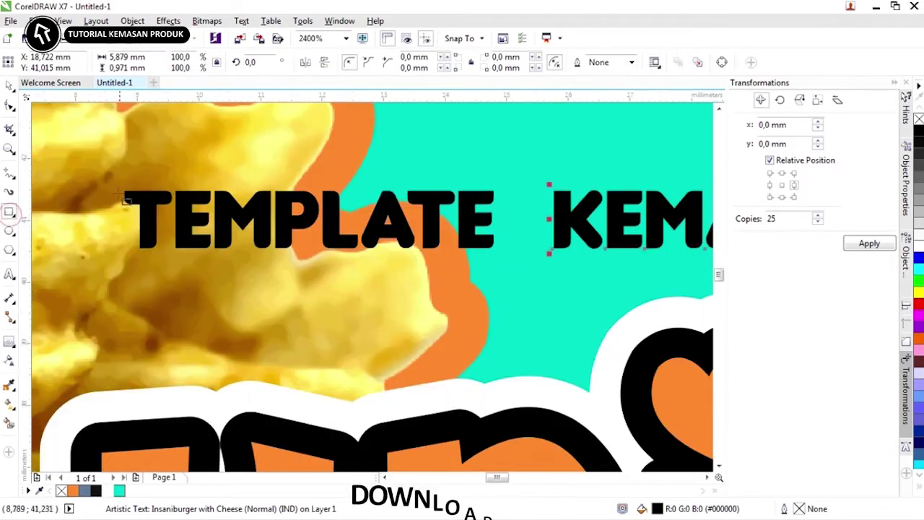
{"action": "left_click_drag", "start_coordinate": [321, 255], "coordinate": [524, 267]}
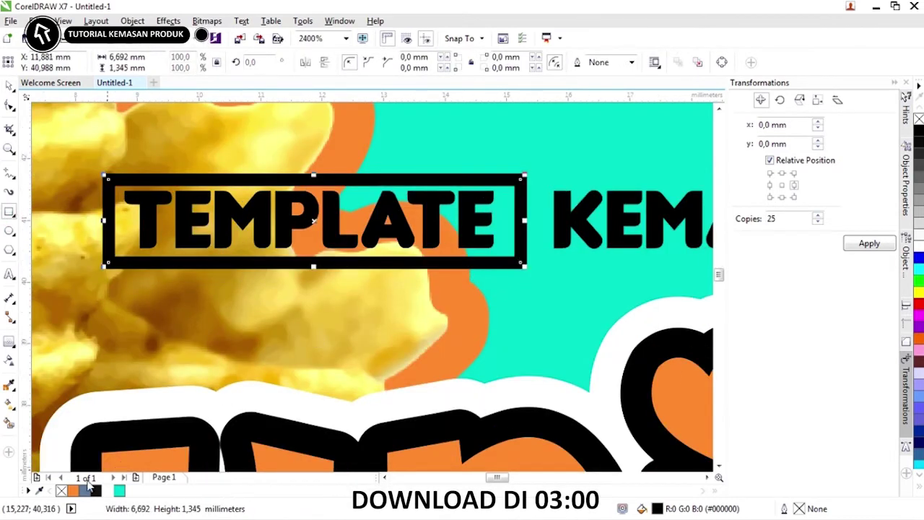
{"action": "left_click", "coordinate": [71, 491]}
{"action": "right_click", "coordinate": [61, 492]}
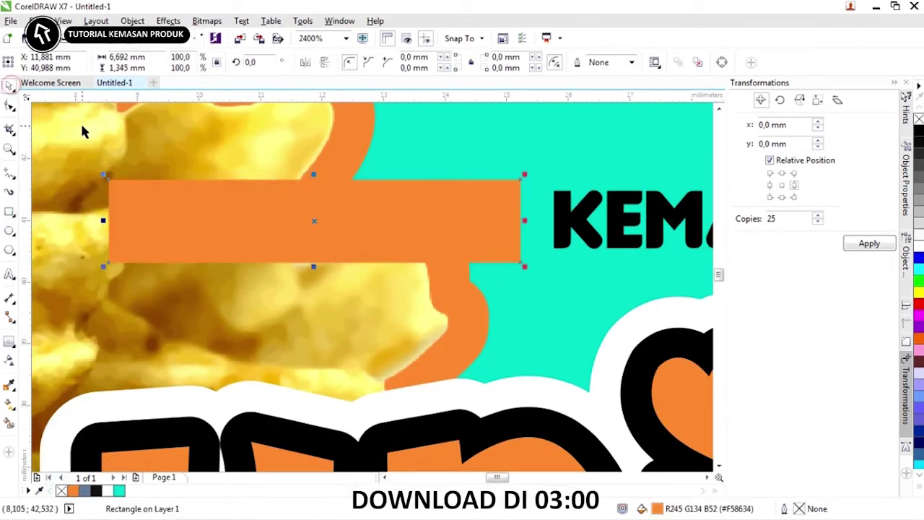
{"action": "key", "text": "ctrl+Page_Down"}
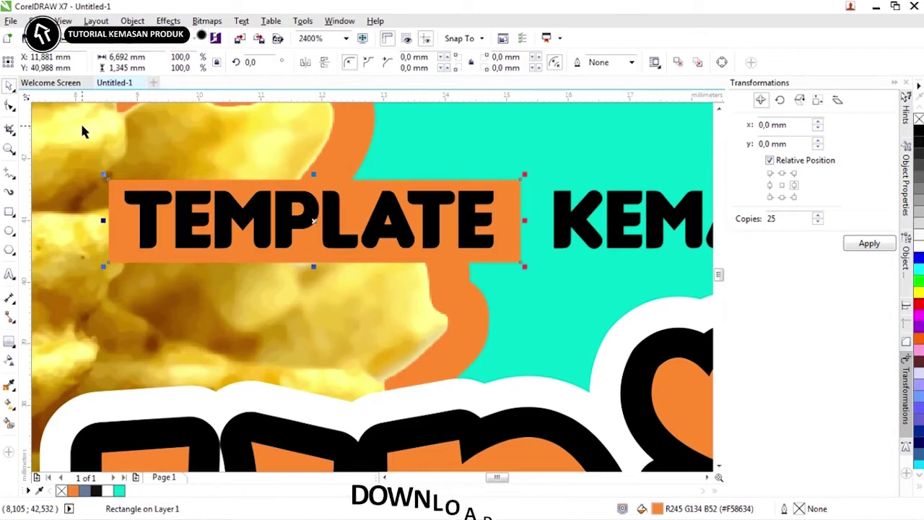
Step: Make TEMPLATE white, group it with its orange band, and select it together with KEMASAN
{"action": "left_click", "coordinate": [221, 223]}
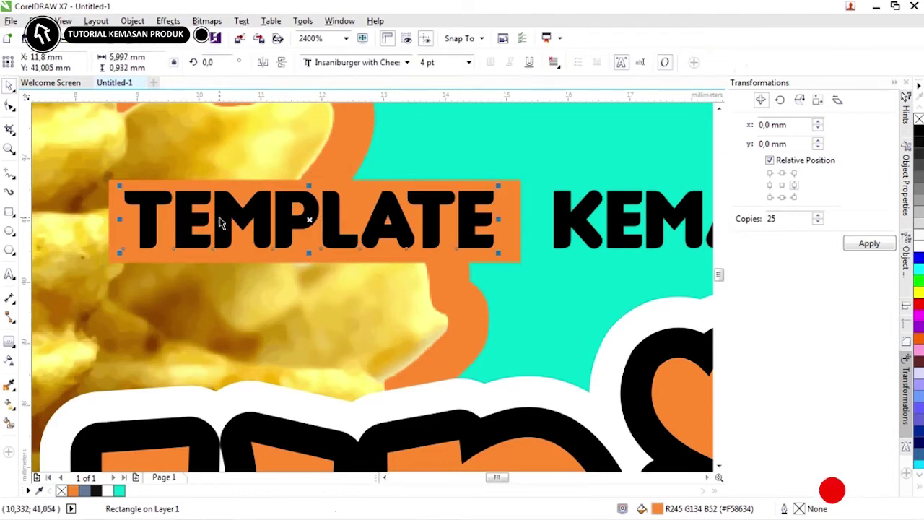
{"action": "left_click", "coordinate": [108, 490]}
{"action": "left_click", "coordinate": [117, 239], "text": "shift"}
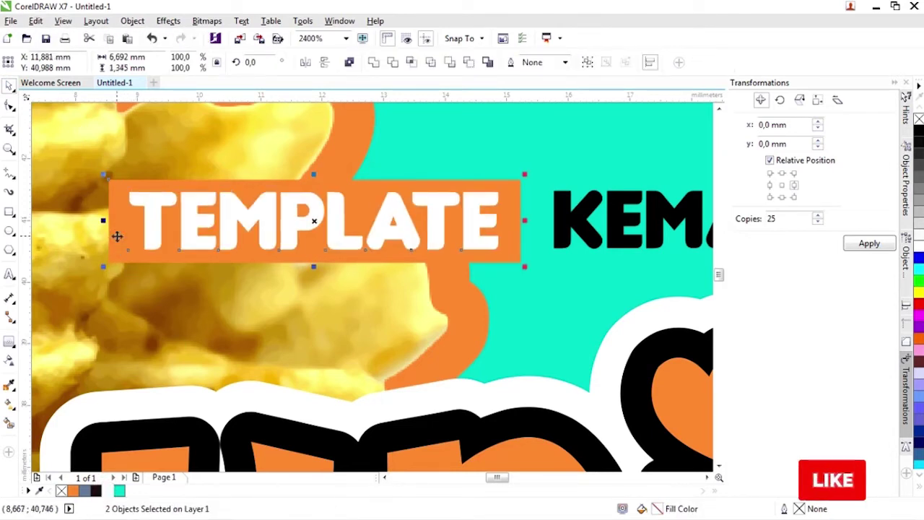
{"action": "key", "text": "ctrl+g"}
{"action": "scroll", "coordinate": [117, 236], "scroll_direction": "down", "scroll_amount": 3}
{"action": "scroll", "coordinate": [284, 231], "scroll_direction": "up", "scroll_amount": 3}
{"action": "left_click", "coordinate": [426, 242]}
{"action": "left_click", "coordinate": [359, 233], "text": "shift"}
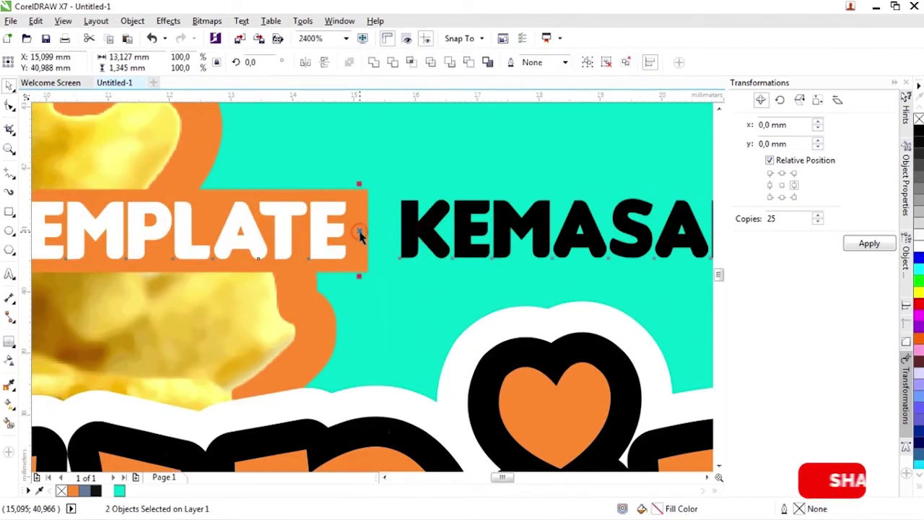
{"action": "scroll", "coordinate": [359, 232], "scroll_direction": "down", "scroll_amount": 3}
{"action": "scroll", "coordinate": [359, 232], "scroll_direction": "down", "scroll_amount": 3}
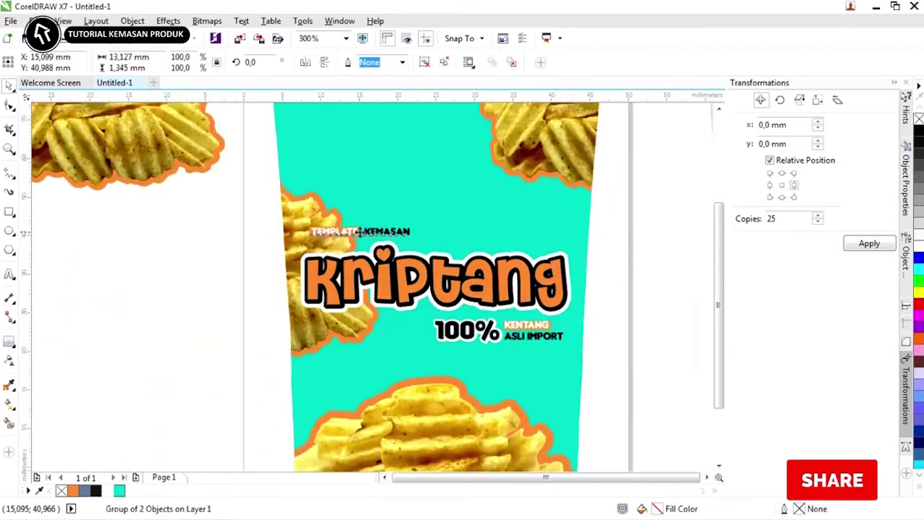
{"action": "scroll", "coordinate": [359, 232], "scroll_direction": "up", "scroll_amount": 1}
Step: Copy the GURUH DAN ENAK line from the Teks.txt notes and paste it as new text on the teal background
{"action": "left_click", "coordinate": [218, 512]}
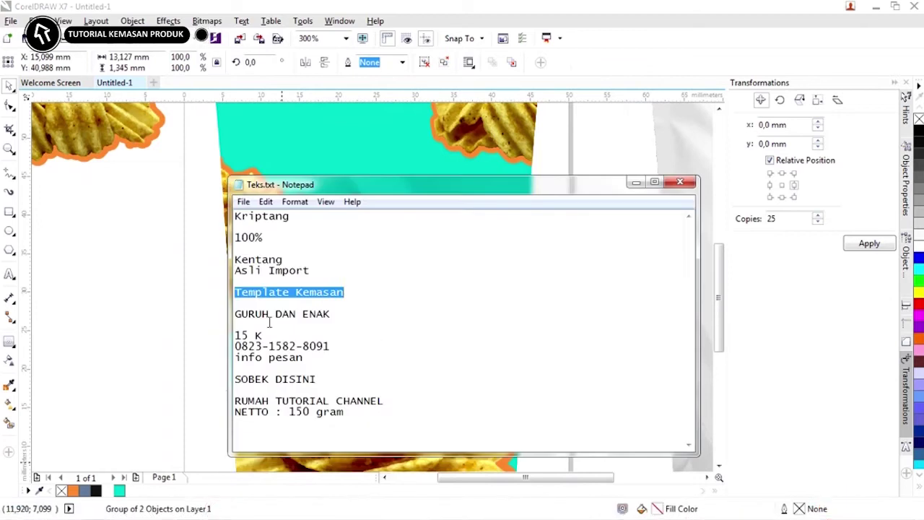
{"action": "left_click_drag", "start_coordinate": [236, 314], "coordinate": [362, 317]}
{"action": "key", "text": "ctrl+c"}
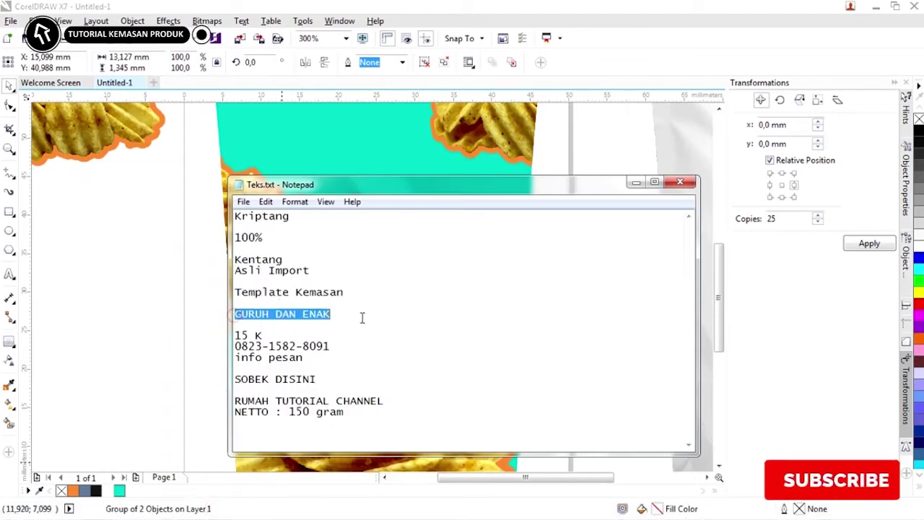
{"action": "left_click", "coordinate": [636, 182]}
{"action": "left_click", "coordinate": [10, 273]}
{"action": "scroll", "coordinate": [398, 320], "scroll_direction": "up", "scroll_amount": 1}
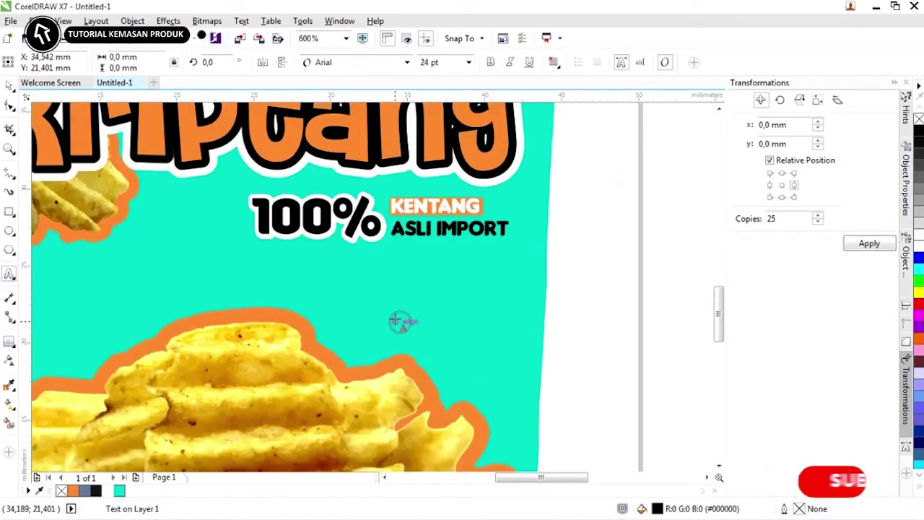
{"action": "left_click", "coordinate": [398, 320]}
{"action": "key", "text": "ctrl+v"}
{"action": "scroll", "coordinate": [295, 283], "scroll_direction": "down", "scroll_amount": 1}
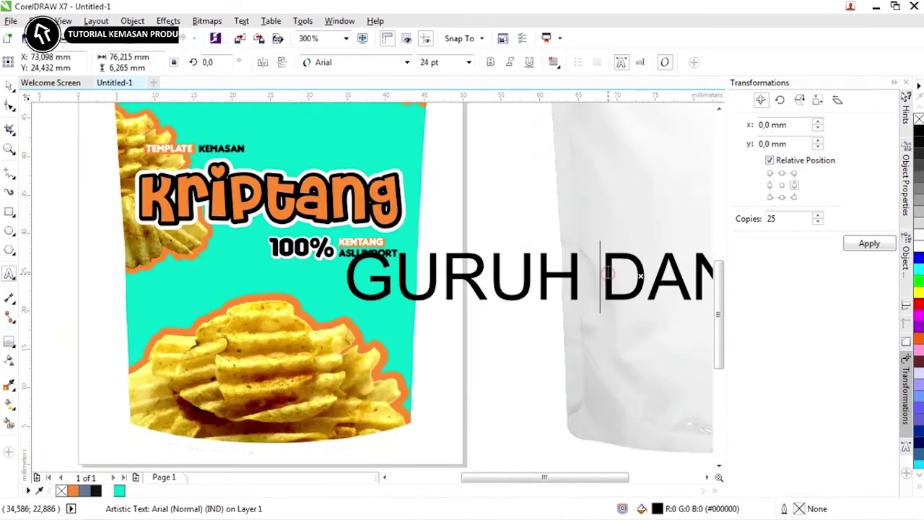
Step: Break the slogan into three lines and set it in the Cheri font
{"action": "key", "text": "Return"}
{"action": "left_click", "coordinate": [502, 346]}
{"action": "key", "text": "Return"}
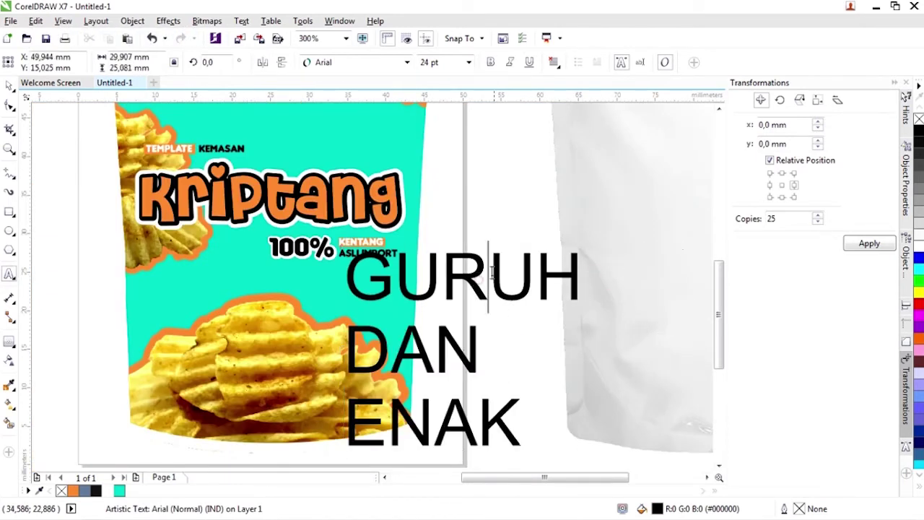
{"action": "type", "text": "I"}
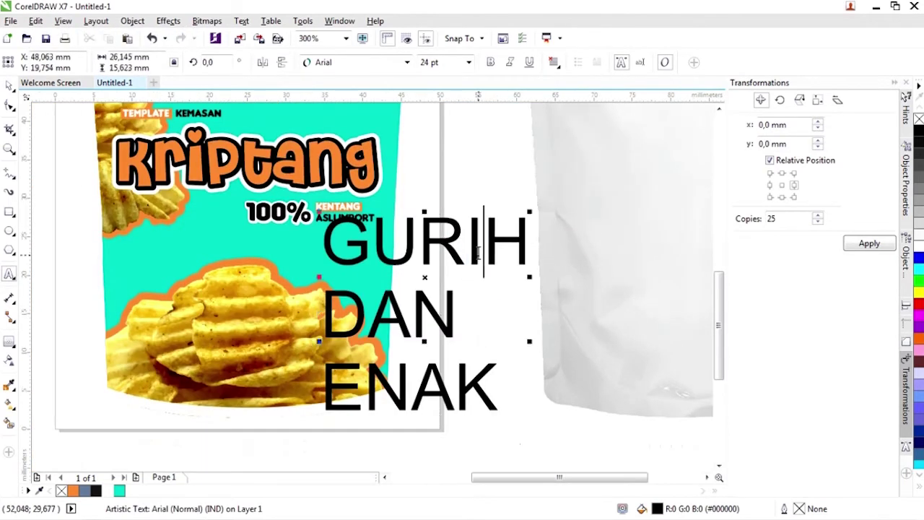
{"action": "key", "text": "ctrl+a"}
{"action": "left_click", "coordinate": [407, 62]}
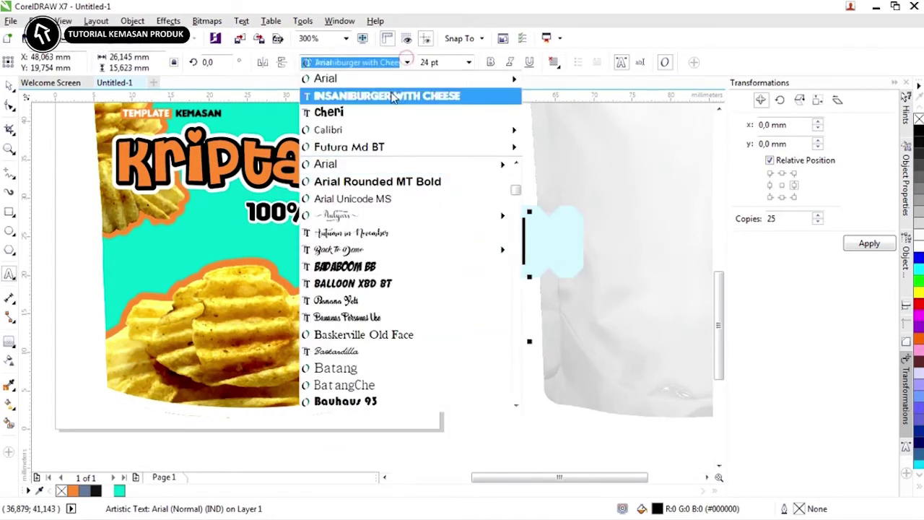
{"action": "left_click", "coordinate": [387, 112]}
Step: Right-align the slogan and move it below the 100% line at 8 pt
{"action": "left_click", "coordinate": [9, 86]}
{"action": "left_click", "coordinate": [553, 63]}
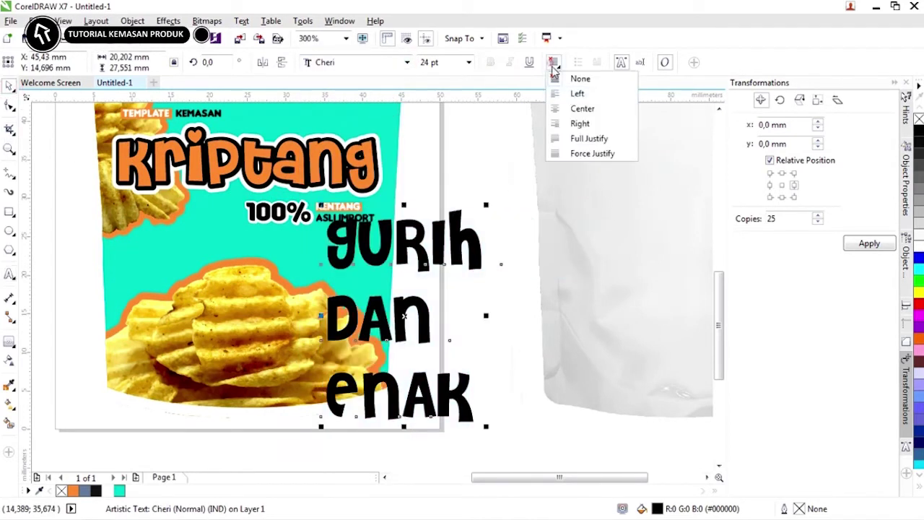
{"action": "left_click", "coordinate": [579, 126]}
{"action": "left_click_drag", "start_coordinate": [511, 428], "coordinate": [466, 370]}
{"action": "left_click_drag", "start_coordinate": [438, 311], "coordinate": [354, 283]}
{"action": "scroll", "coordinate": [354, 283], "scroll_direction": "up", "scroll_amount": 2}
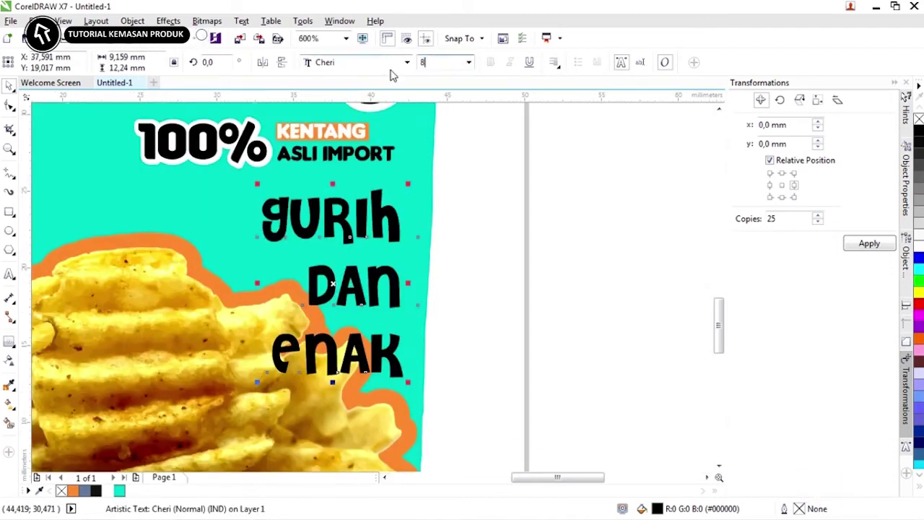
{"action": "type", "text": "8"}
{"action": "key", "text": "Return"}
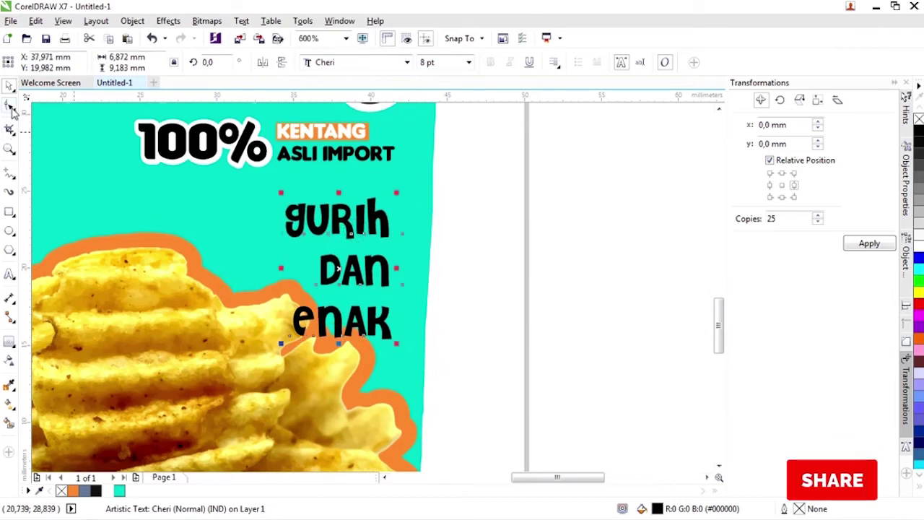
Step: Tighten the spacing between the three slogan lines, then reselect the text
{"action": "left_click", "coordinate": [10, 107]}
{"action": "left_click_drag", "start_coordinate": [285, 342], "coordinate": [285, 302]}
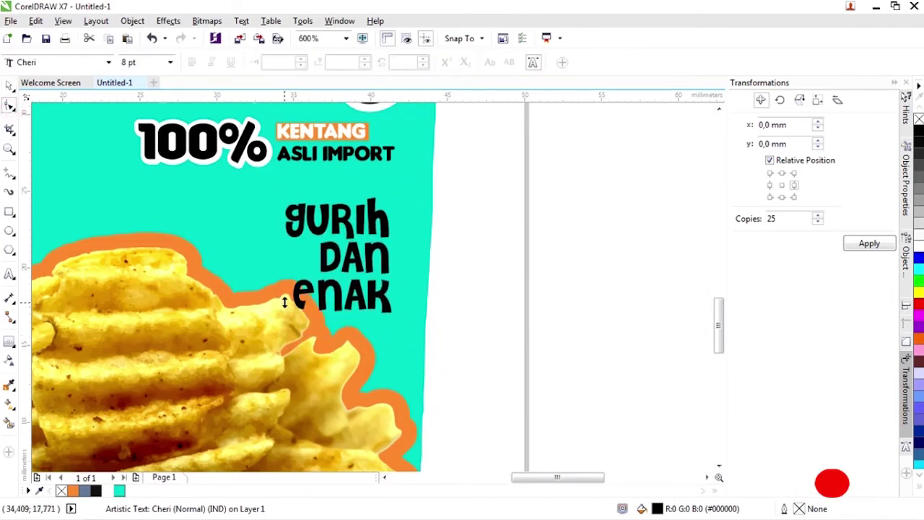
{"action": "key", "text": "space"}
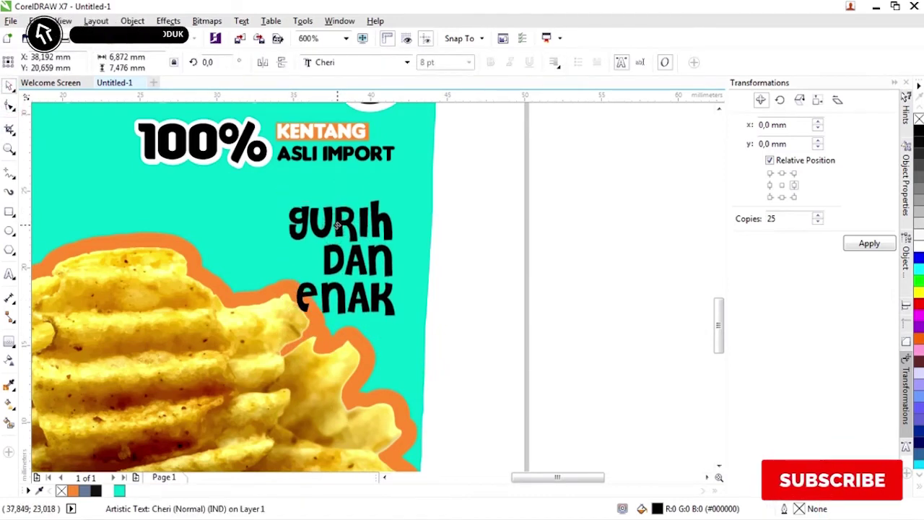
{"action": "left_click", "coordinate": [476, 250]}
{"action": "left_click", "coordinate": [339, 249]}
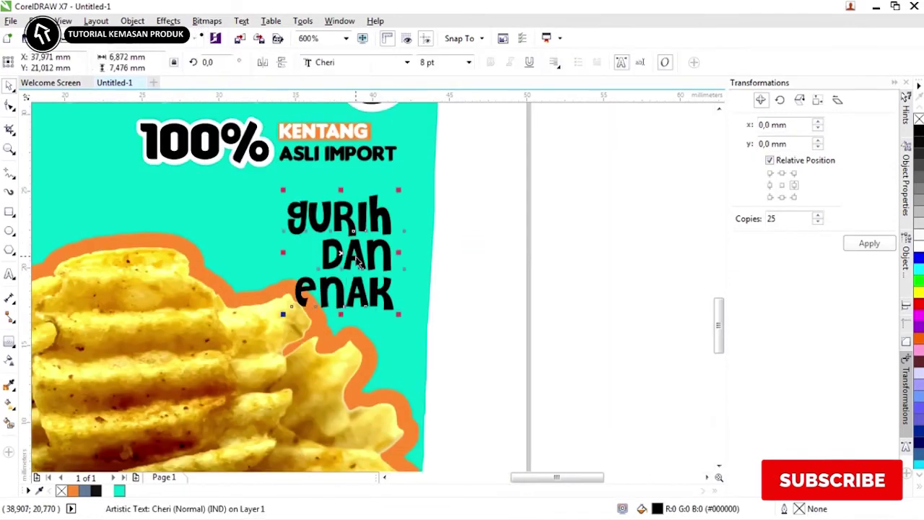
Step: Fill the slogan orange, add an outside contour and break the contour apart
{"action": "left_click", "coordinate": [73, 492]}
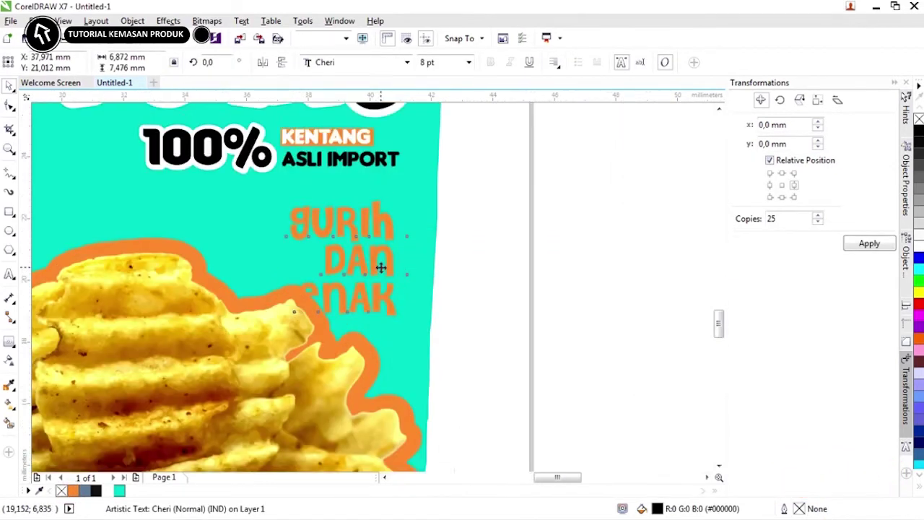
{"action": "scroll", "coordinate": [377, 266], "scroll_direction": "up", "scroll_amount": 2}
{"action": "left_click", "coordinate": [10, 340]}
{"action": "left_click", "coordinate": [333, 63]}
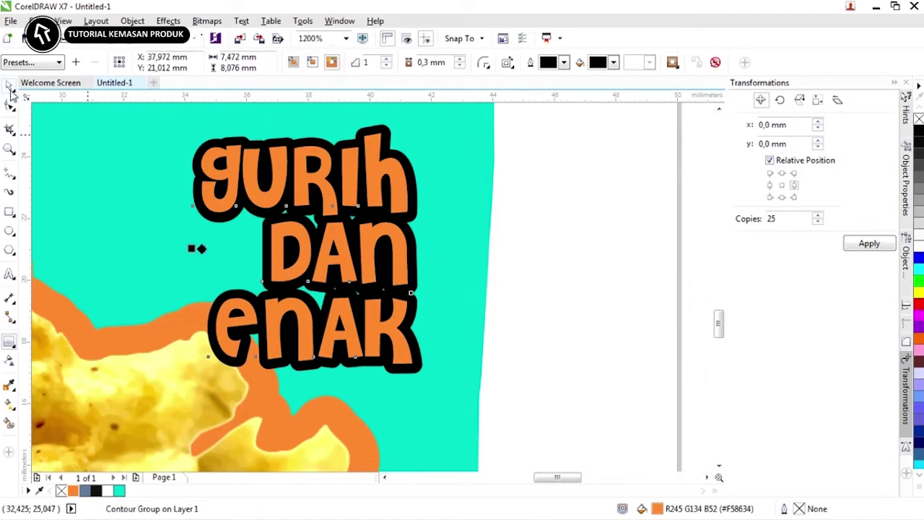
{"action": "key", "text": "ctrl+k"}
{"action": "left_click", "coordinate": [508, 314]}
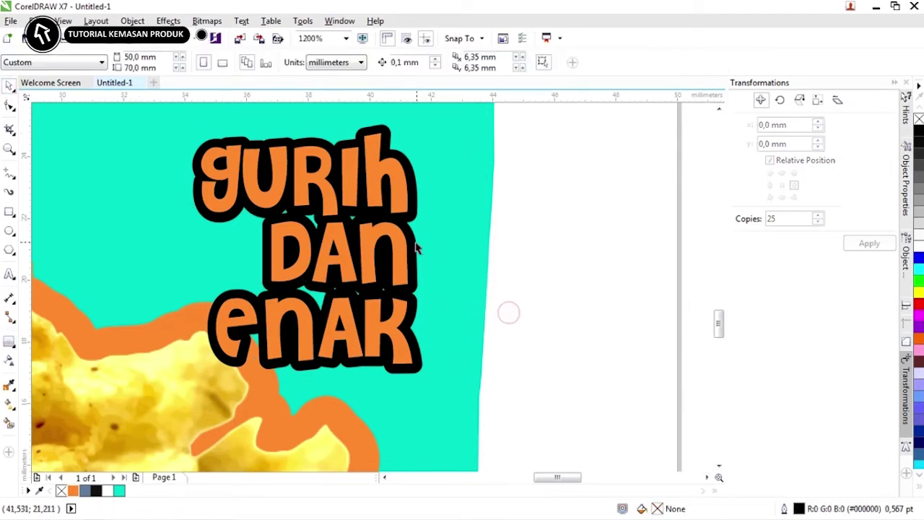
{"action": "left_click_drag", "start_coordinate": [417, 243], "coordinate": [446, 250]}
{"action": "key", "text": "ctrl+z"}
Step: Make the separated contour white and check the text and contour together
{"action": "left_click", "coordinate": [108, 491]}
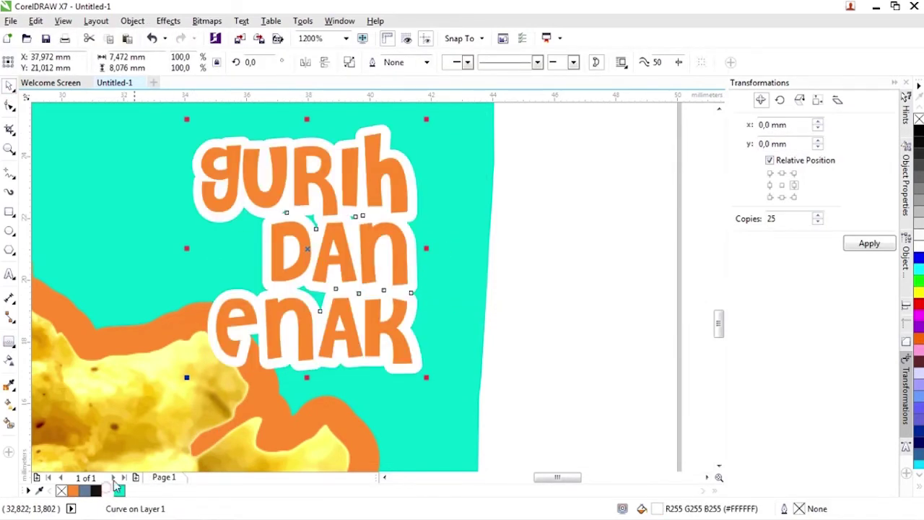
{"action": "scroll", "coordinate": [547, 246], "scroll_direction": "down", "scroll_amount": 4}
{"action": "scroll", "coordinate": [547, 247], "scroll_direction": "up", "scroll_amount": 2}
{"action": "left_click", "coordinate": [560, 237]}
{"action": "scroll", "coordinate": [536, 286], "scroll_direction": "down", "scroll_amount": 2}
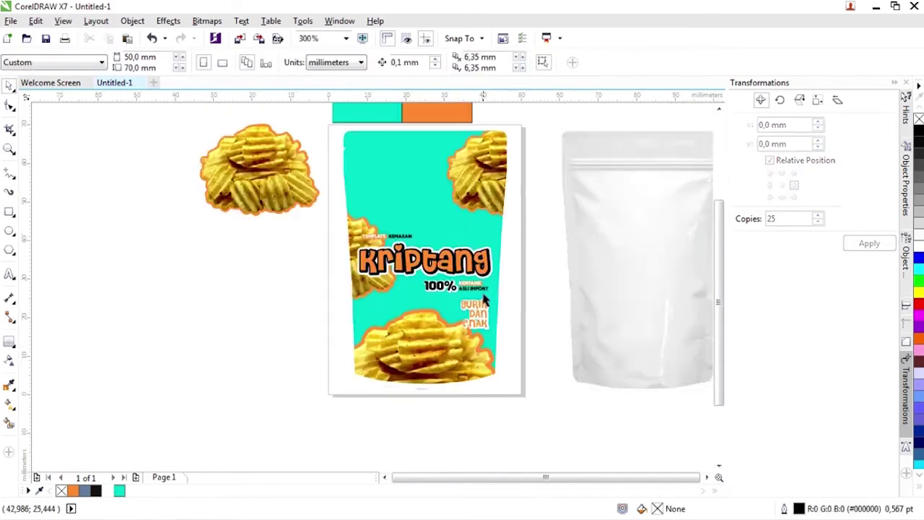
{"action": "scroll", "coordinate": [534, 310], "scroll_direction": "up", "scroll_amount": 2}
{"action": "left_click_drag", "start_coordinate": [424, 385], "coordinate": [425, 381]}
{"action": "scroll", "coordinate": [426, 375], "scroll_direction": "up", "scroll_amount": 2}
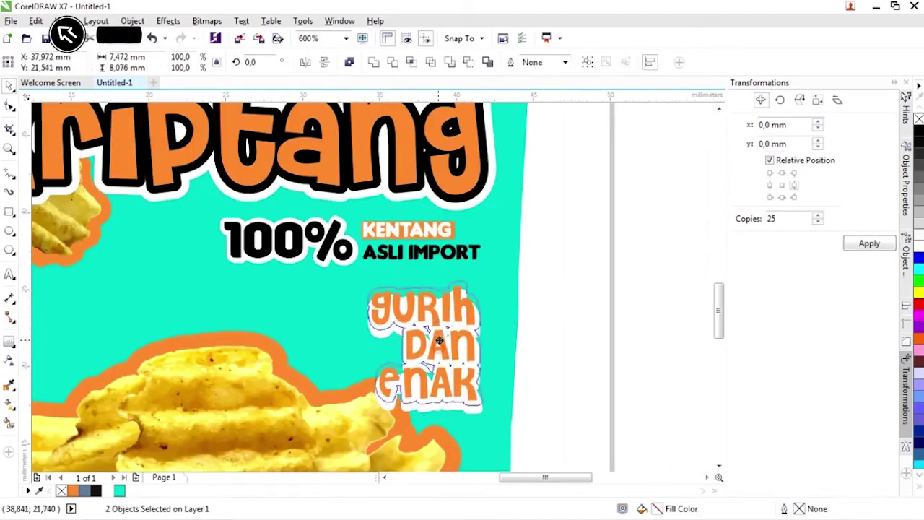
{"action": "scroll", "coordinate": [470, 345], "scroll_direction": "down", "scroll_amount": 2}
{"action": "left_click", "coordinate": [491, 351]}
{"action": "scroll", "coordinate": [320, 202], "scroll_direction": "down", "scroll_amount": 2}
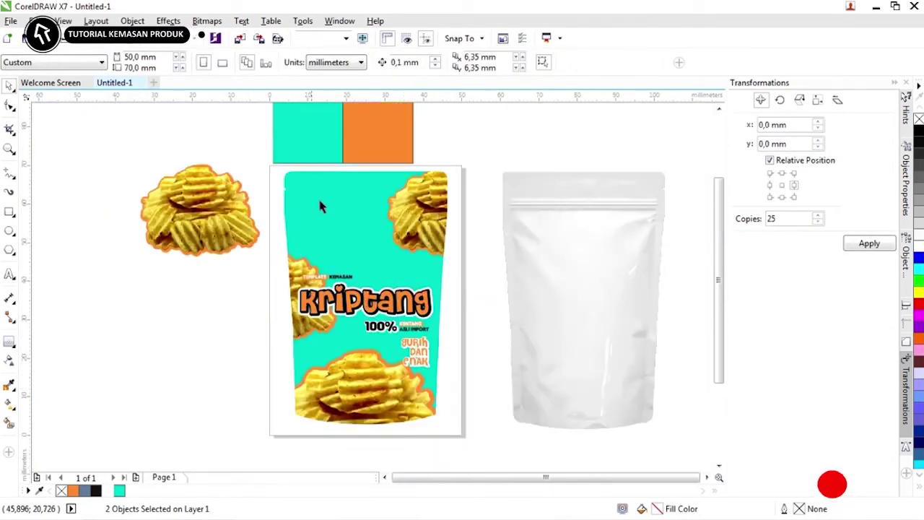
{"action": "scroll", "coordinate": [253, 173], "scroll_direction": "up", "scroll_amount": 2}
Step: Draw a straight Bezier line and move it onto the pouch front
{"action": "left_click", "coordinate": [12, 179]}
{"action": "left_click", "coordinate": [51, 200]}
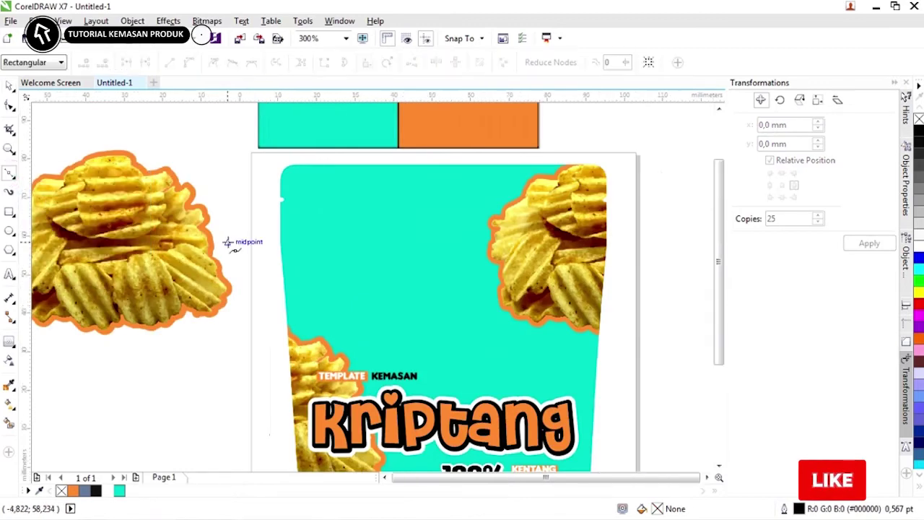
{"action": "scroll", "coordinate": [267, 209], "scroll_direction": "up", "scroll_amount": 2}
{"action": "left_click", "coordinate": [265, 221]}
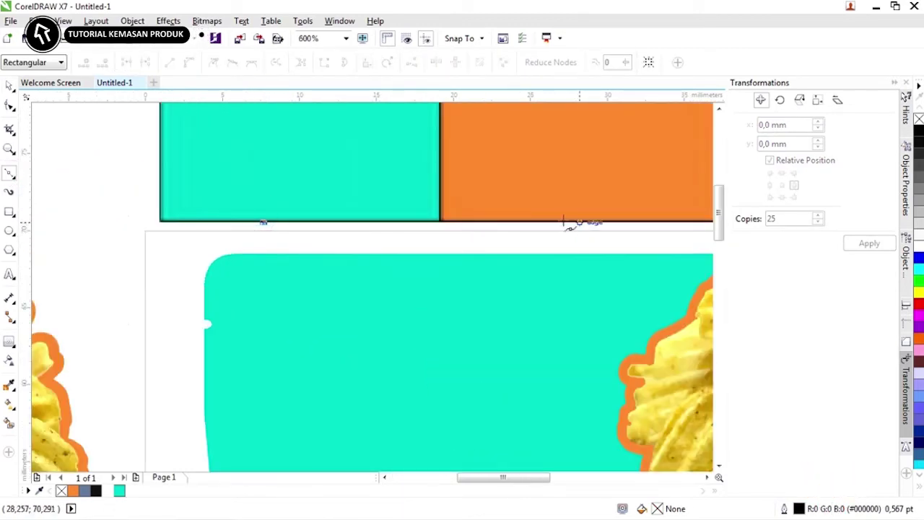
{"action": "left_click", "coordinate": [399, 222]}
{"action": "key", "text": "space"}
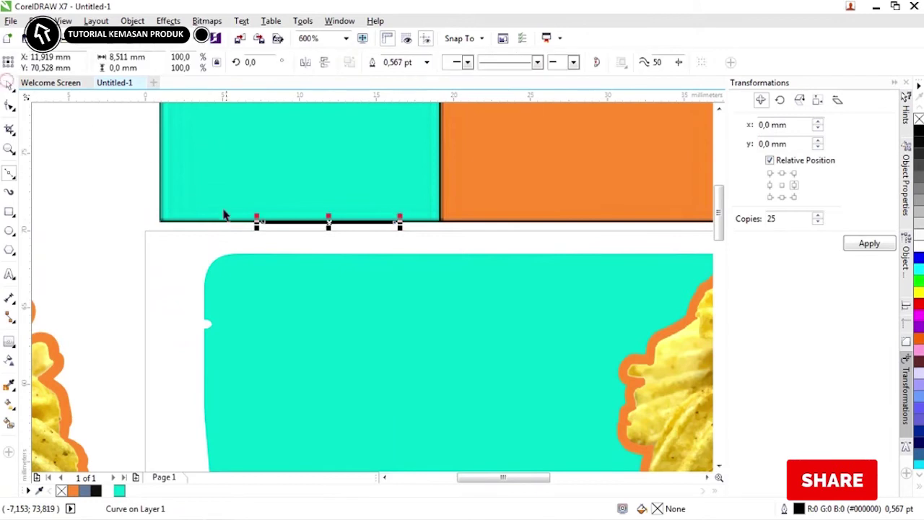
{"action": "left_click_drag", "start_coordinate": [276, 224], "coordinate": [179, 311]}
{"action": "scroll", "coordinate": [246, 334], "scroll_direction": "up", "scroll_amount": 2}
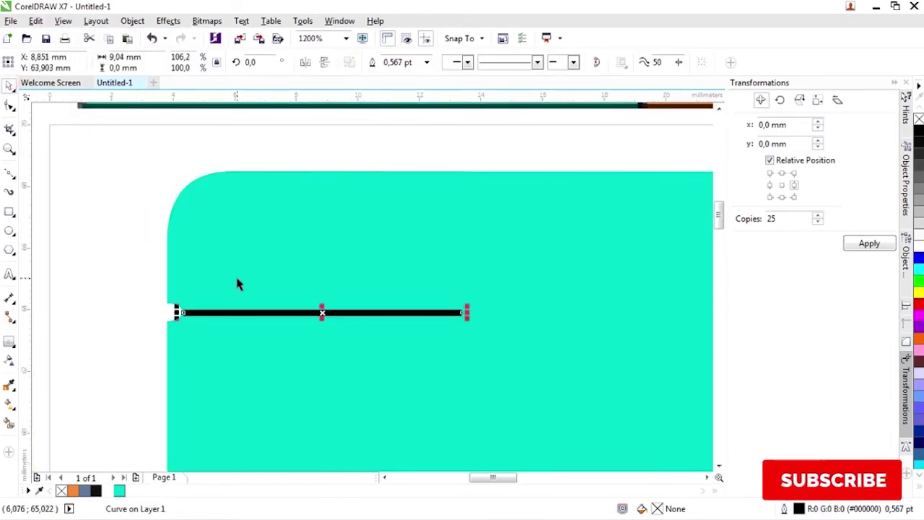
{"action": "scroll", "coordinate": [237, 282], "scroll_direction": "down", "scroll_amount": 2}
Step: Give the line a dotted outline style
{"action": "double_click", "coordinate": [799, 508]}
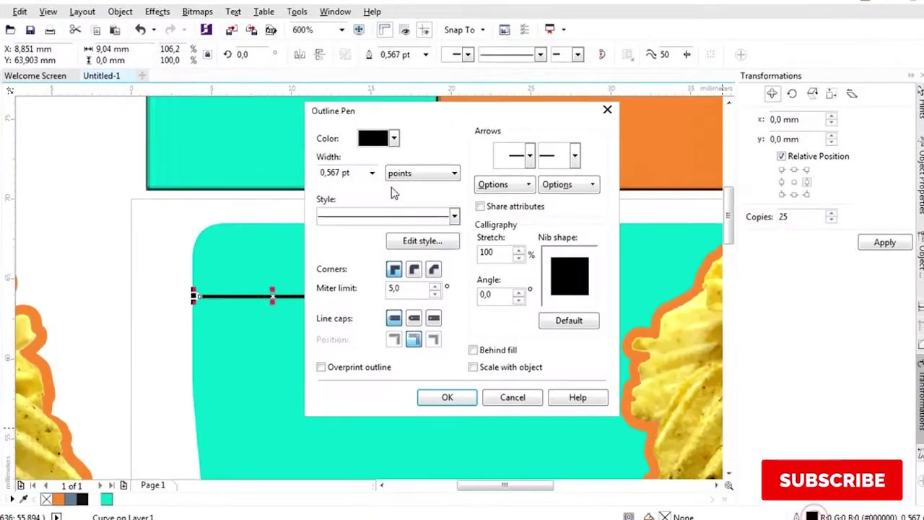
{"action": "left_click", "coordinate": [401, 212]}
{"action": "left_click", "coordinate": [376, 266]}
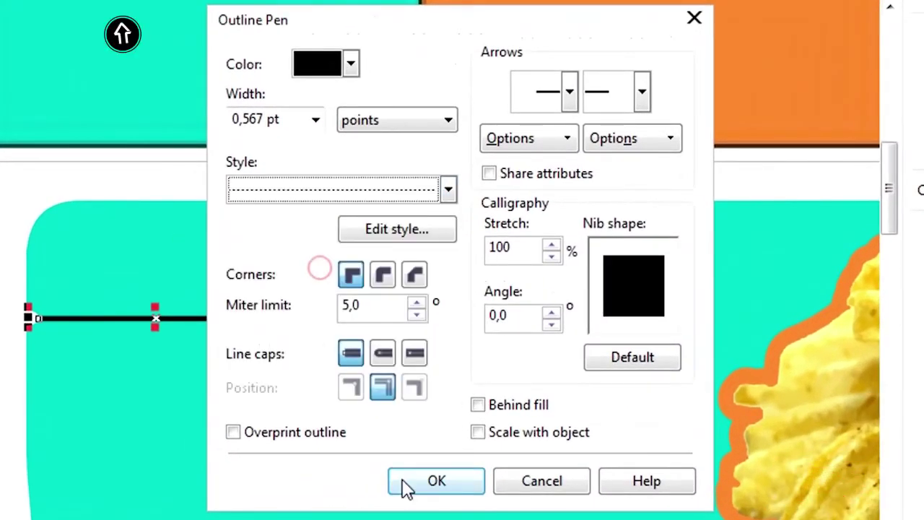
{"action": "left_click", "coordinate": [406, 486]}
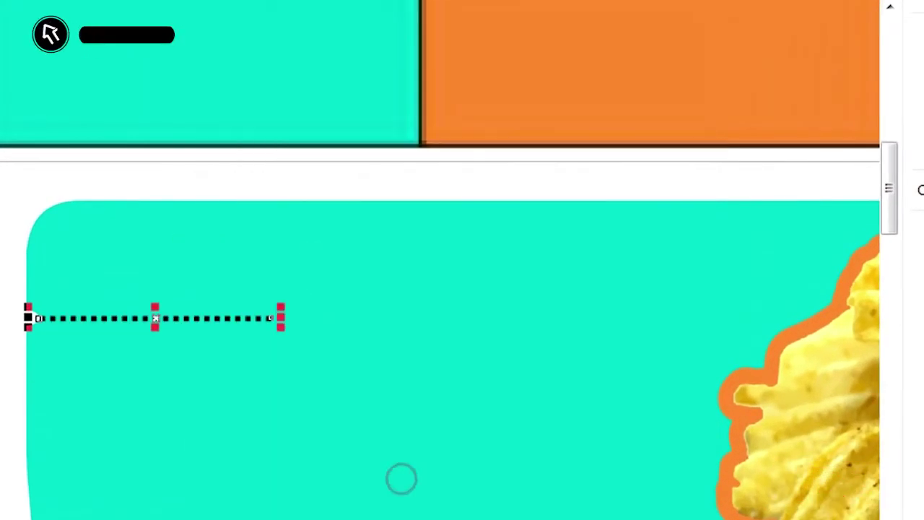
Step: Add the text 'sobek disini' in uppercase Calibri Bold at 4 pt
{"action": "type", "text": "sobek disi"}
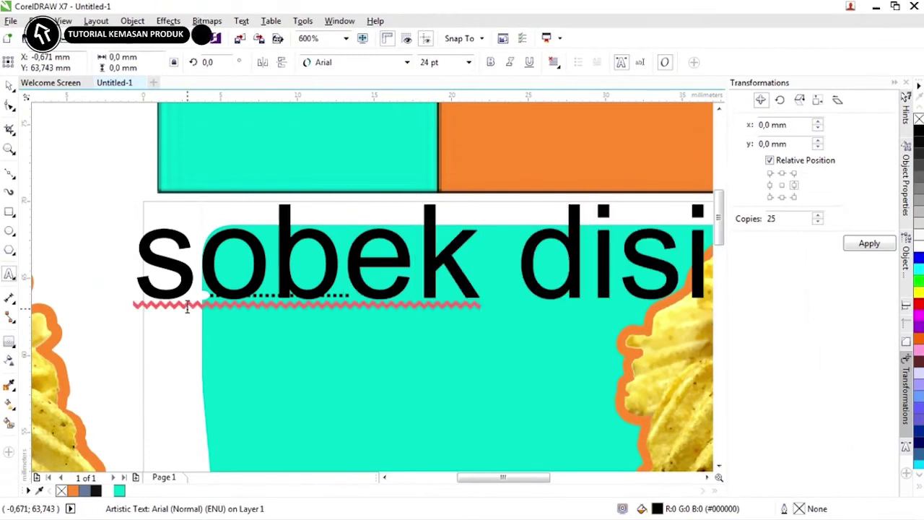
{"action": "type", "text": "ni"}
{"action": "key", "text": "ctrl+a"}
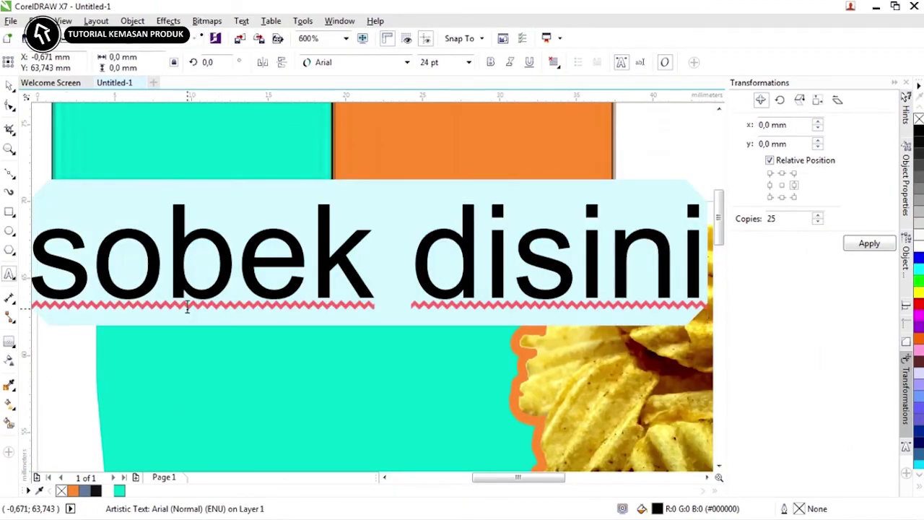
{"action": "key", "text": "shift+F3"}
{"action": "left_click", "coordinate": [399, 312]}
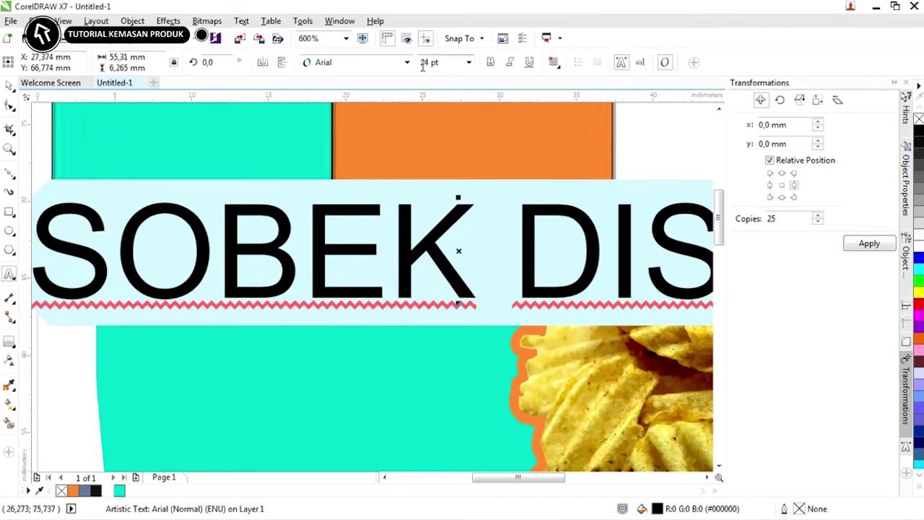
{"action": "left_click", "coordinate": [407, 62]}
{"action": "left_click", "coordinate": [382, 126]}
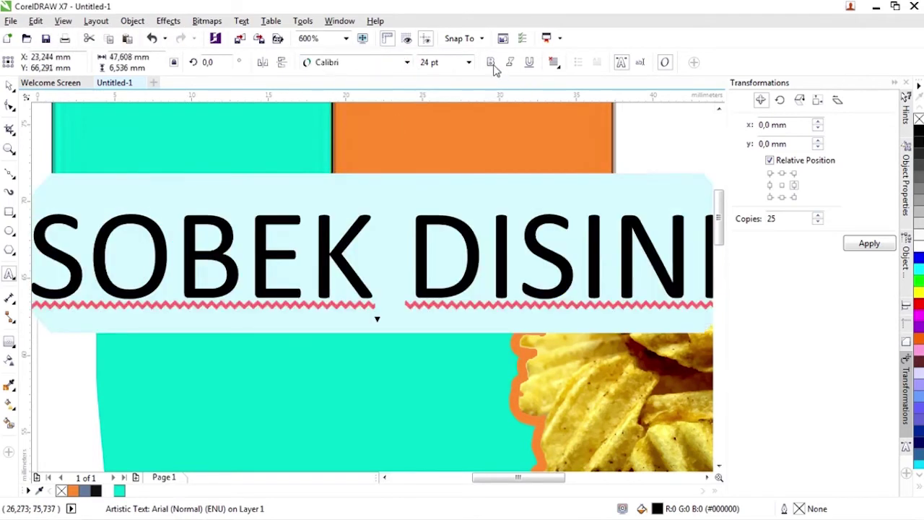
{"action": "left_click", "coordinate": [491, 63]}
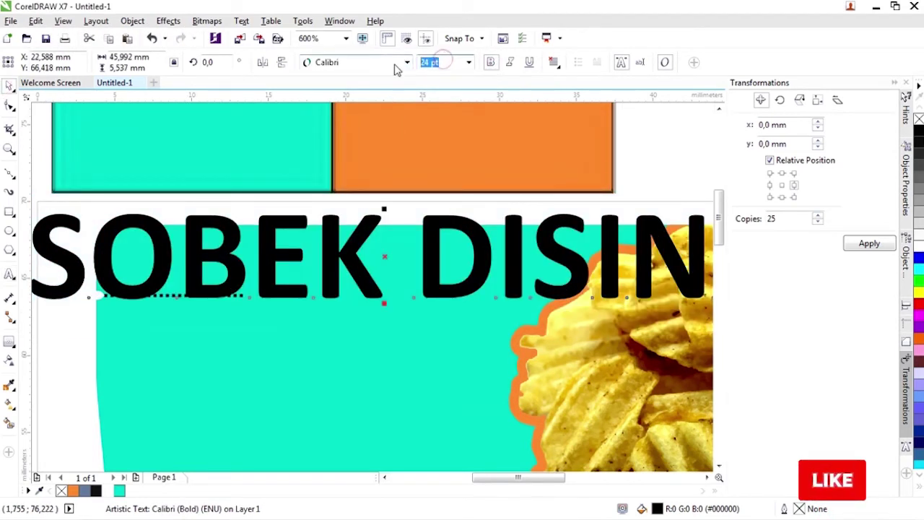
{"action": "type", "text": "4"}
{"action": "key", "text": "Return"}
Step: Place SOBEK DISINI just above the dotted tear line
{"action": "left_click_drag", "start_coordinate": [101, 289], "coordinate": [193, 269]}
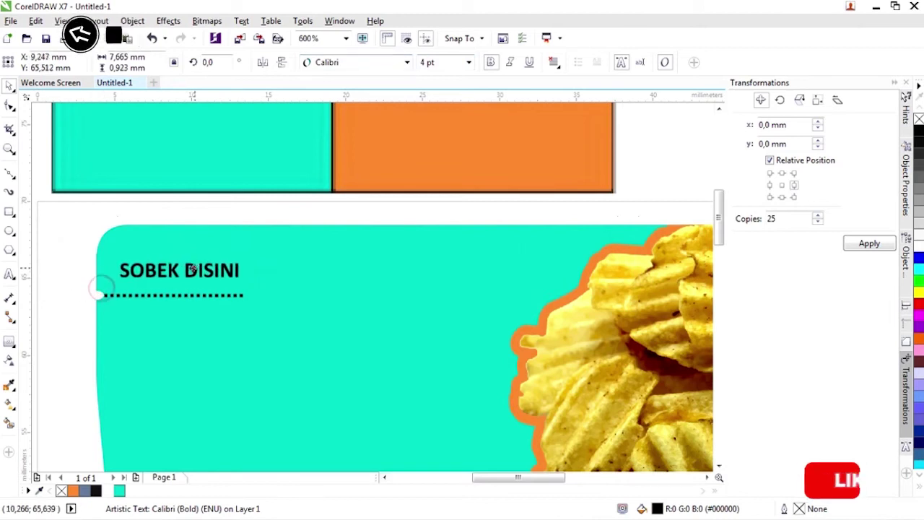
{"action": "left_click", "coordinate": [65, 231]}
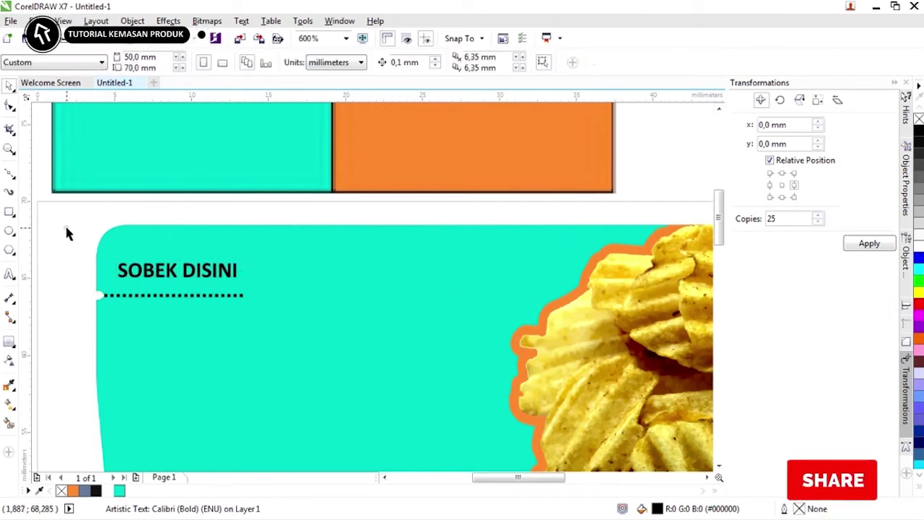
{"action": "scroll", "coordinate": [65, 228], "scroll_direction": "down", "scroll_amount": 3}
{"action": "scroll", "coordinate": [246, 356], "scroll_direction": "up", "scroll_amount": 1}
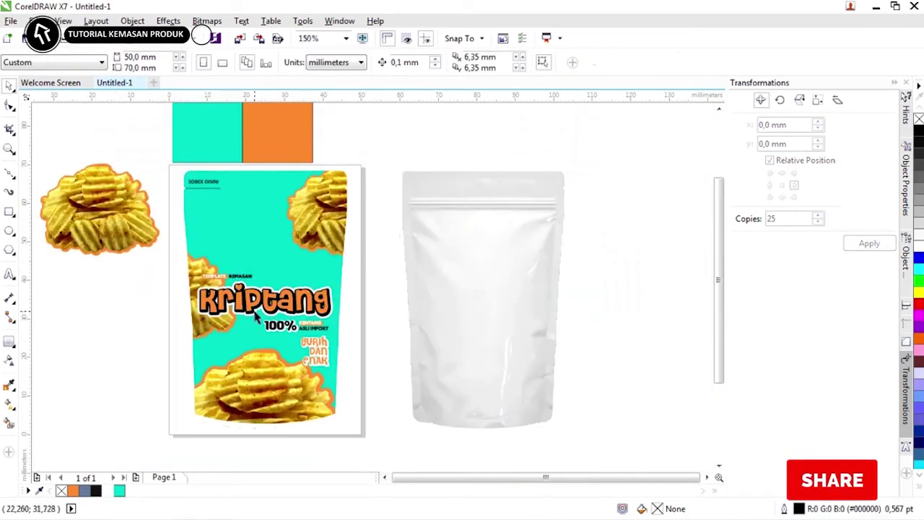
Step: Paste the price and ordering-contact lines from the Teks.txt notes as new text
{"action": "scroll", "coordinate": [199, 199], "scroll_direction": "up", "scroll_amount": 1}
{"action": "left_click", "coordinate": [228, 513]}
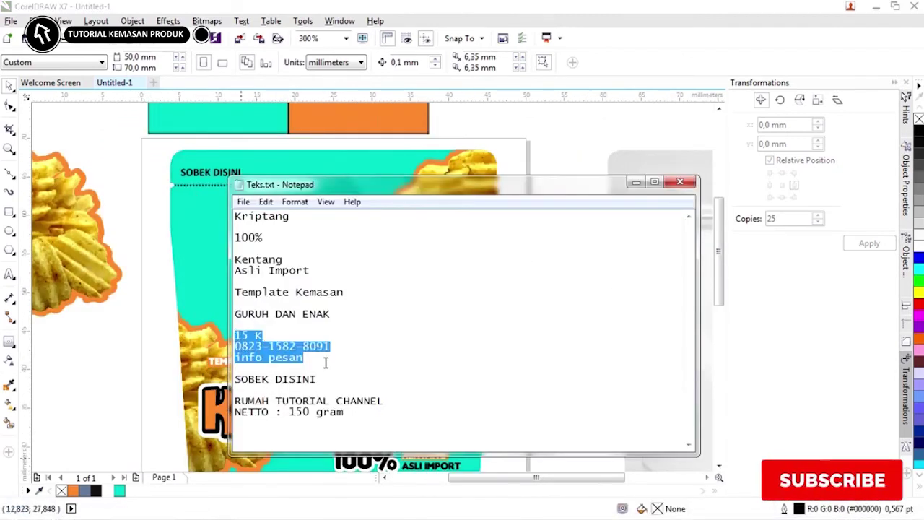
{"action": "left_click", "coordinate": [636, 181]}
{"action": "left_click", "coordinate": [9, 275]}
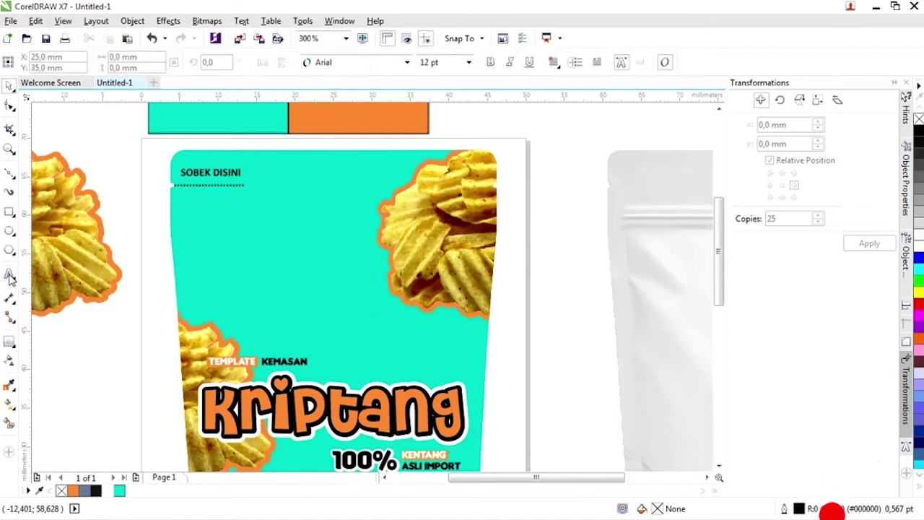
{"action": "left_click", "coordinate": [207, 239]}
{"action": "key", "text": "ctrl+v"}
{"action": "scroll", "coordinate": [318, 244], "scroll_direction": "down", "scroll_amount": 1}
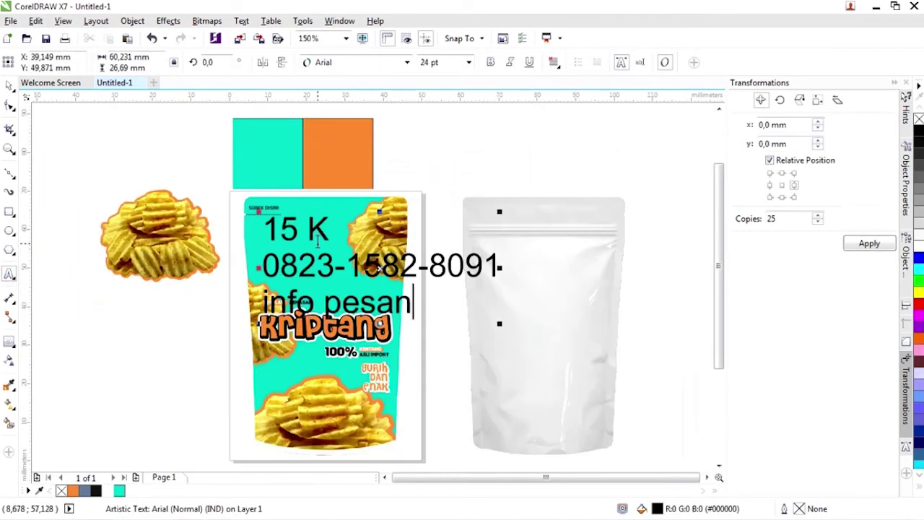
Step: Move the pasted text block off the pouch to its left
{"action": "left_click", "coordinate": [9, 85]}
{"action": "left_click_drag", "start_coordinate": [325, 267], "coordinate": [109, 359]}
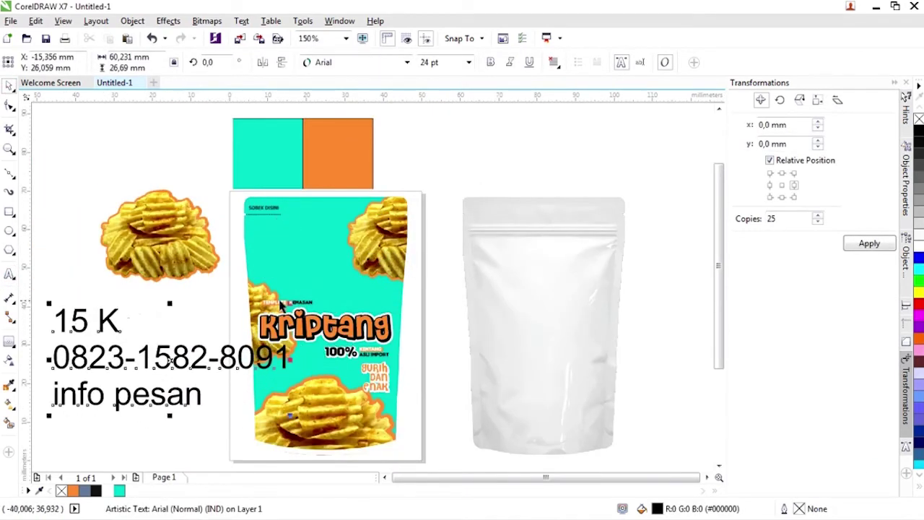
{"action": "scroll", "coordinate": [109, 358], "scroll_direction": "left", "scroll_amount": 3}
{"action": "left_click_drag", "start_coordinate": [262, 304], "coordinate": [200, 304]}
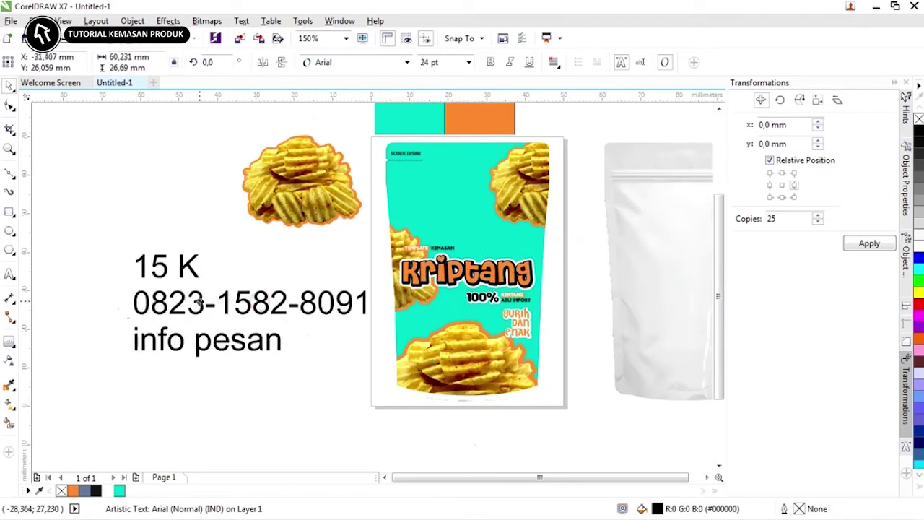
{"action": "left_click", "coordinate": [164, 353]}
{"action": "left_click", "coordinate": [164, 306]}
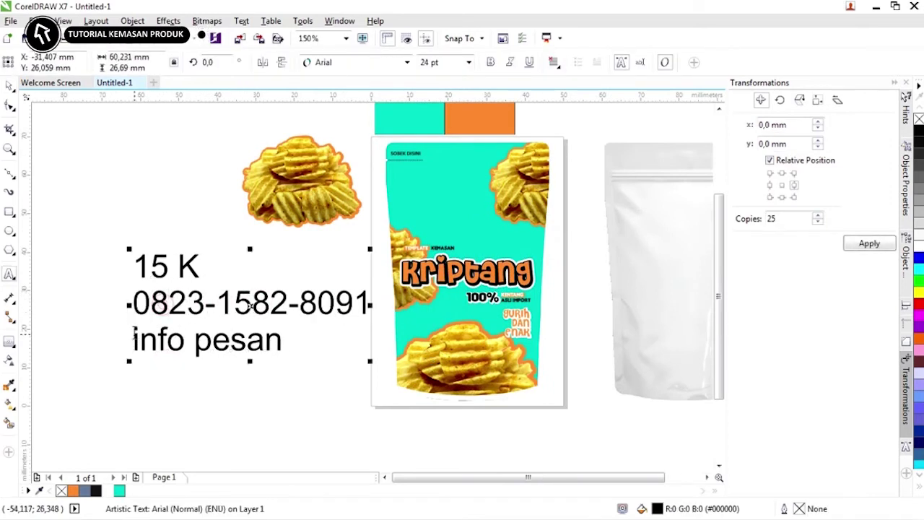
Step: Put 'info pesan' on its own line below the phone number
{"action": "key", "text": "BackSpace"}
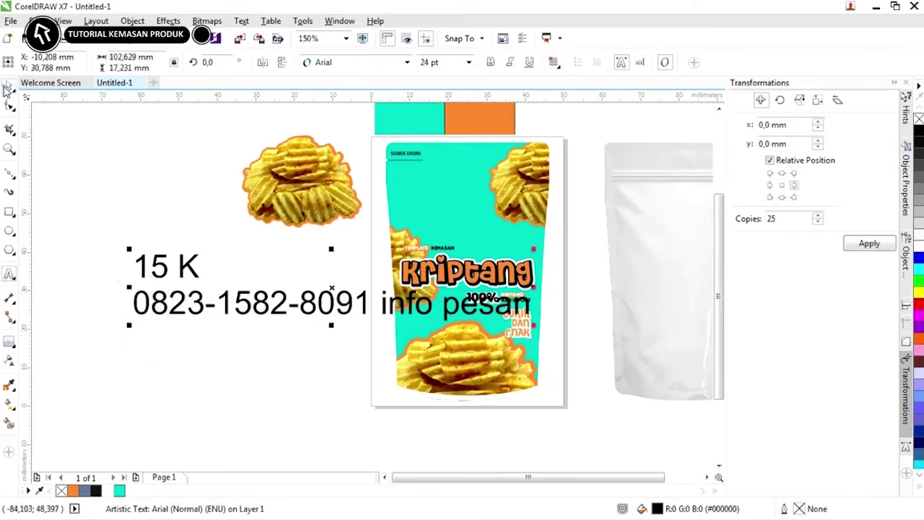
{"action": "left_click", "coordinate": [248, 260]}
{"action": "double_click", "coordinate": [375, 302]}
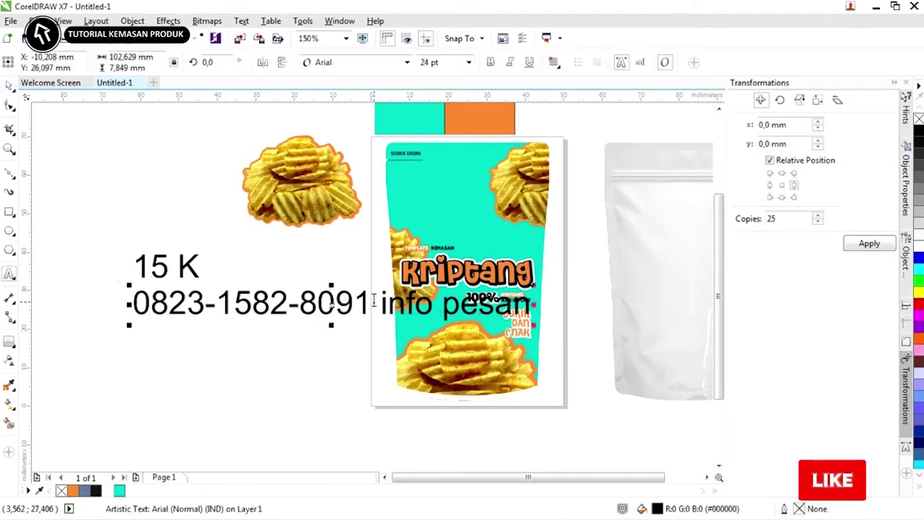
{"action": "key", "text": "Return"}
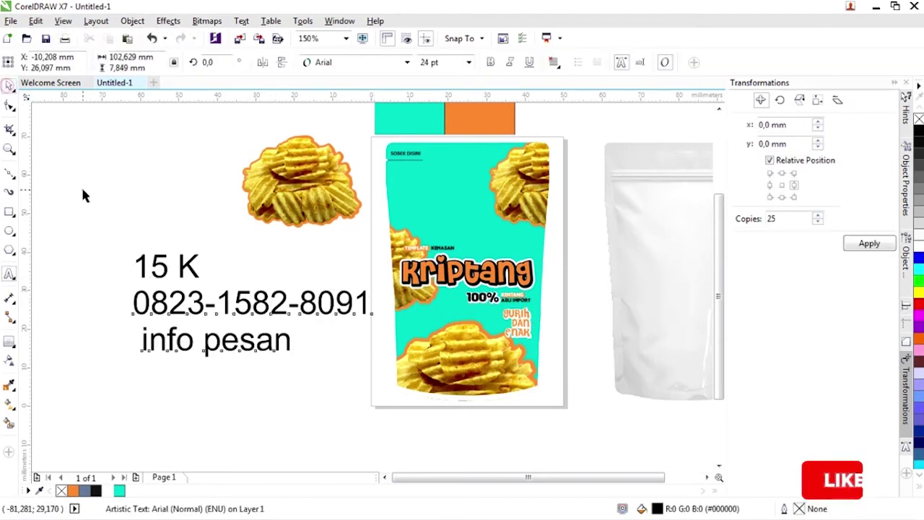
{"action": "left_click", "coordinate": [82, 192]}
{"action": "scroll", "coordinate": [193, 269], "scroll_direction": "up", "scroll_amount": 2}
Step: Set 15 K in Insaniburger with Cheese, nudge it right and fill it white
{"action": "left_click", "coordinate": [194, 268]}
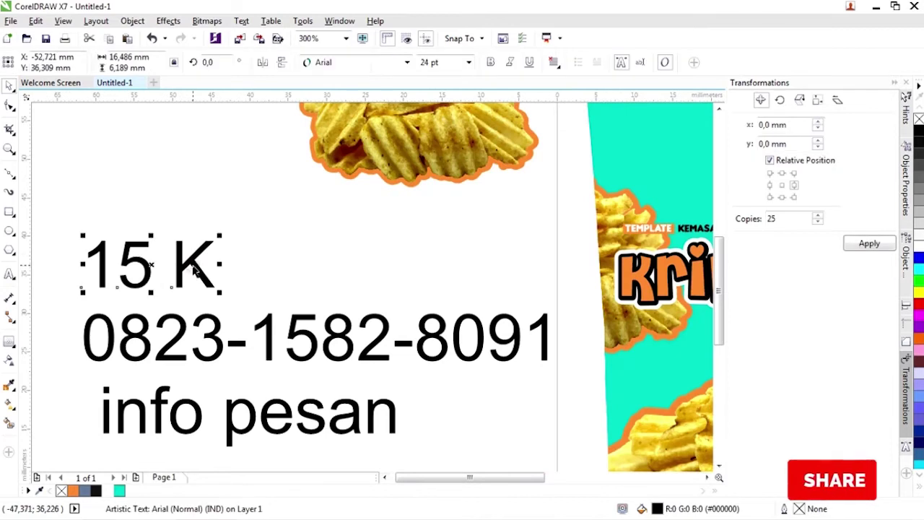
{"action": "left_click", "coordinate": [400, 63]}
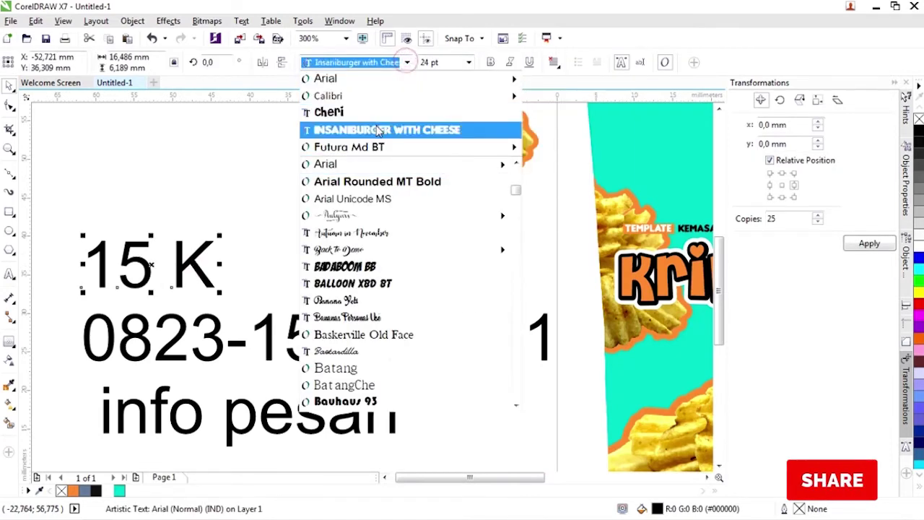
{"action": "left_click", "coordinate": [361, 126]}
{"action": "left_click_drag", "start_coordinate": [171, 268], "coordinate": [197, 266]}
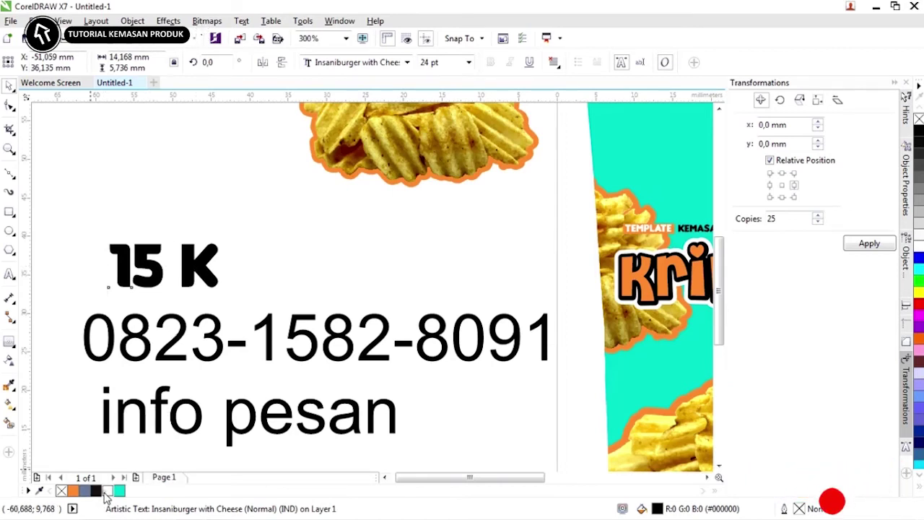
{"action": "left_click", "coordinate": [107, 492]}
{"action": "scroll", "coordinate": [138, 265], "scroll_direction": "down", "scroll_amount": 1}
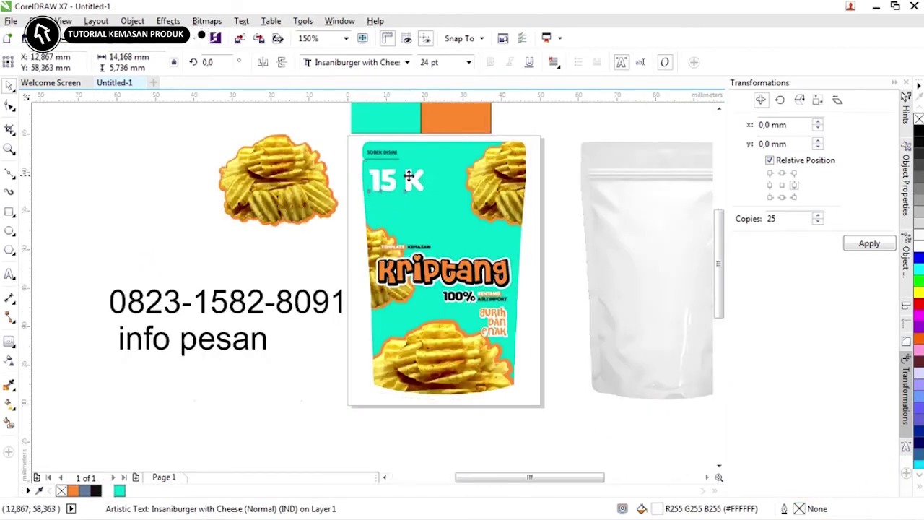
{"action": "scroll", "coordinate": [401, 182], "scroll_direction": "up", "scroll_amount": 2}
Step: Add a black outside contour to 15 K, separate it, and group it with the text
{"action": "left_click", "coordinate": [9, 341]}
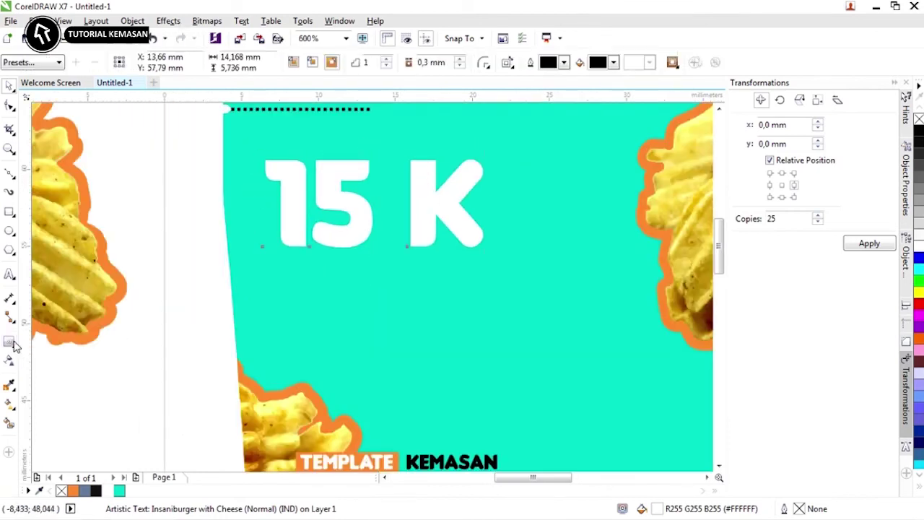
{"action": "left_click", "coordinate": [333, 62]}
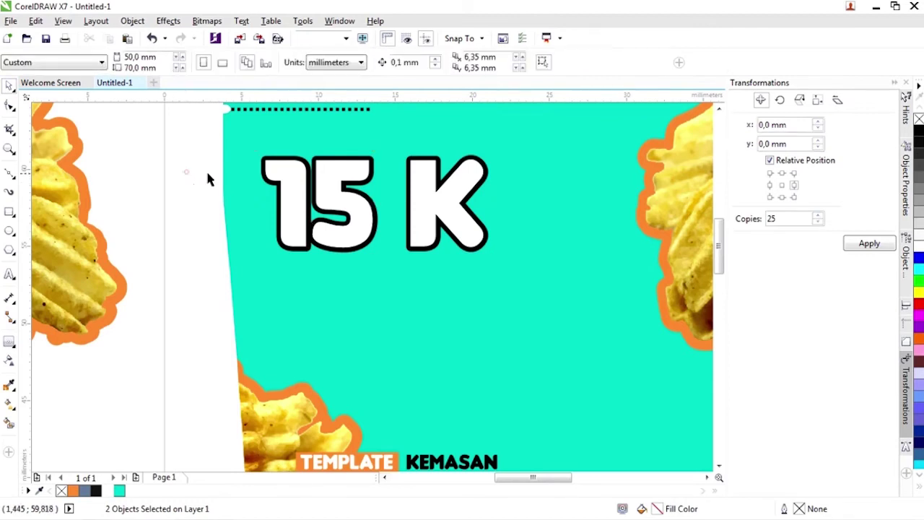
{"action": "scroll", "coordinate": [210, 173], "scroll_direction": "up", "scroll_amount": 2}
{"action": "key", "text": "F10"}
{"action": "key", "text": "space"}
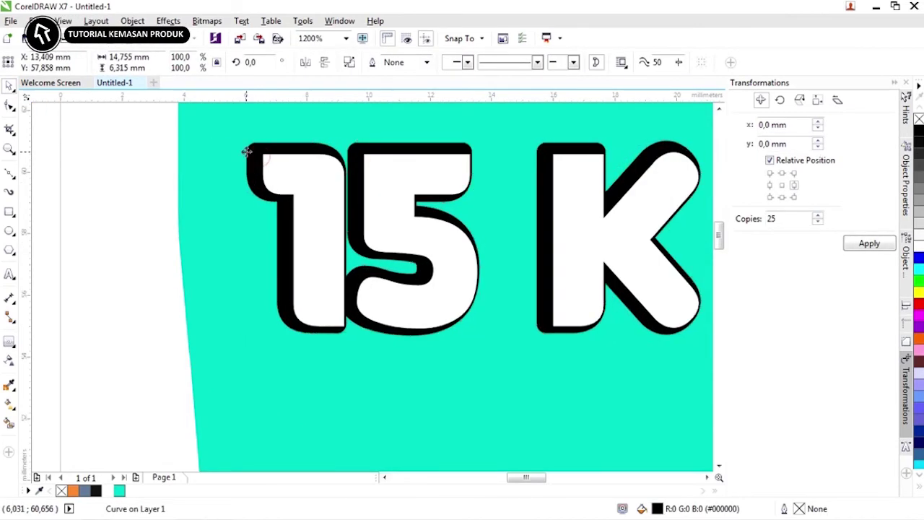
{"action": "scroll", "coordinate": [236, 209], "scroll_direction": "down", "scroll_amount": 2}
{"action": "left_click", "coordinate": [165, 165]}
{"action": "left_click_drag", "start_coordinate": [521, 309], "coordinate": [517, 308]}
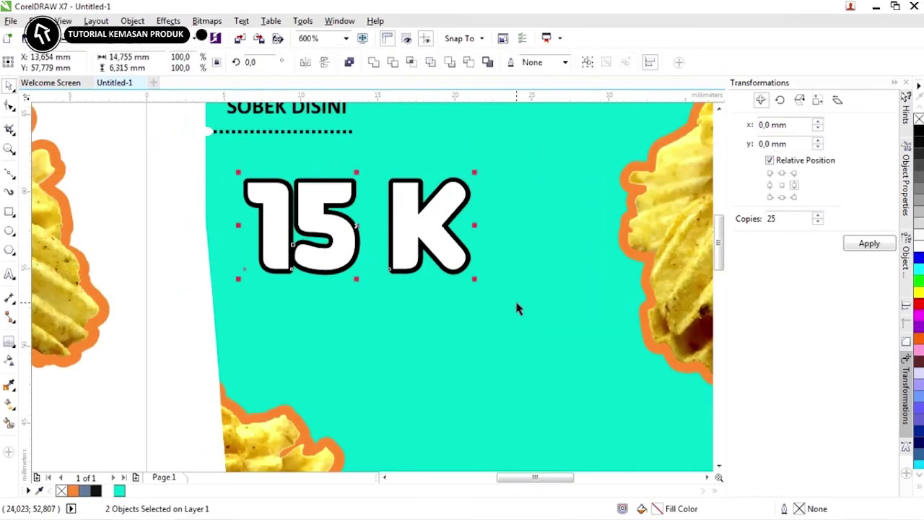
{"action": "key", "text": "ctrl+g"}
Step: Draw an orange circle behind 15 K with a 1.0 pt white outline
{"action": "left_click", "coordinate": [9, 231]}
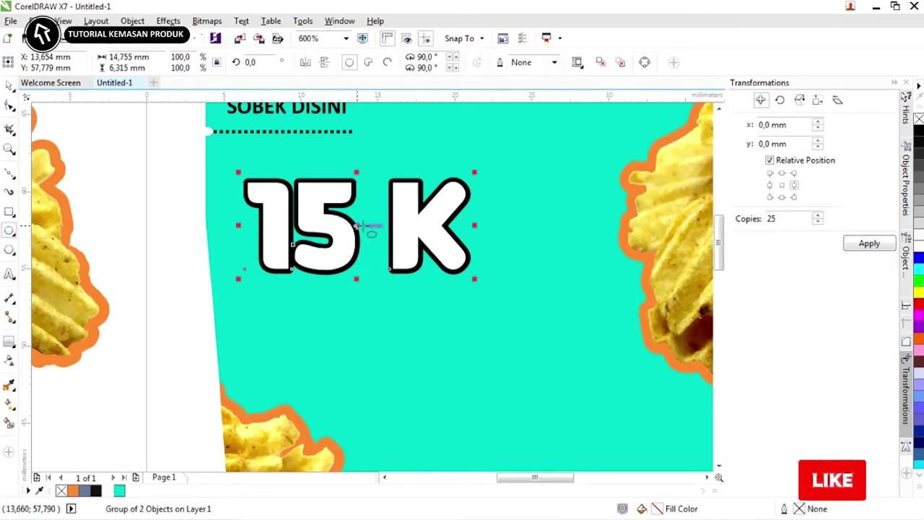
{"action": "left_click_drag", "start_coordinate": [359, 230], "coordinate": [489, 311]}
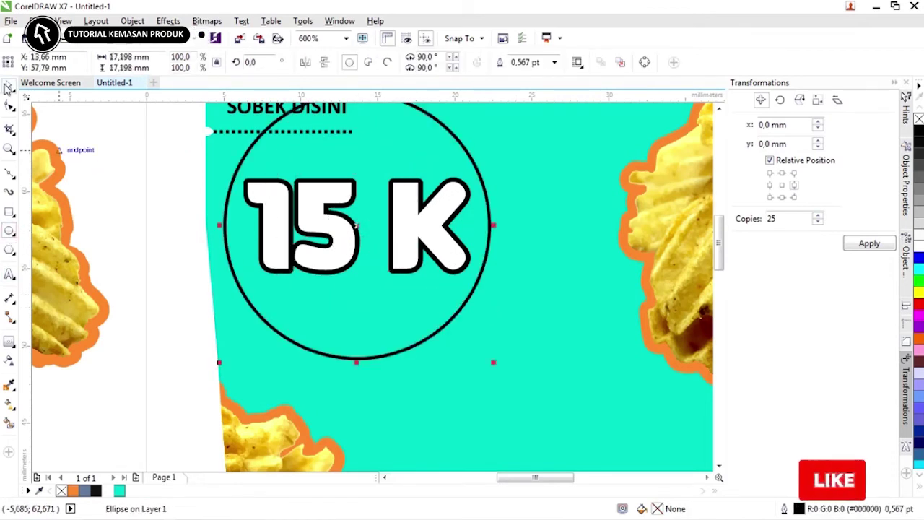
{"action": "left_click", "coordinate": [8, 87]}
{"action": "left_click", "coordinate": [73, 490]}
{"action": "scroll", "coordinate": [214, 282], "scroll_direction": "down", "scroll_amount": 2}
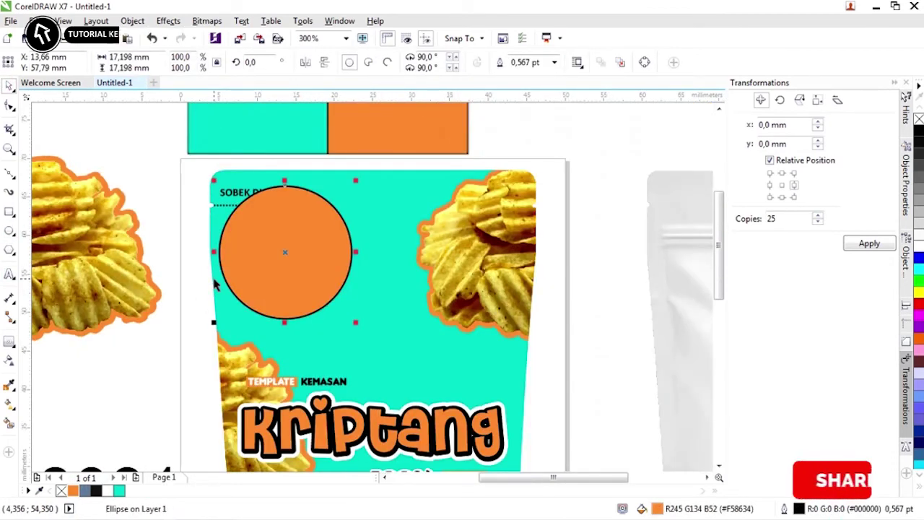
{"action": "key", "text": "ctrl+Page_Down"}
{"action": "scroll", "coordinate": [257, 204], "scroll_direction": "up", "scroll_amount": 2}
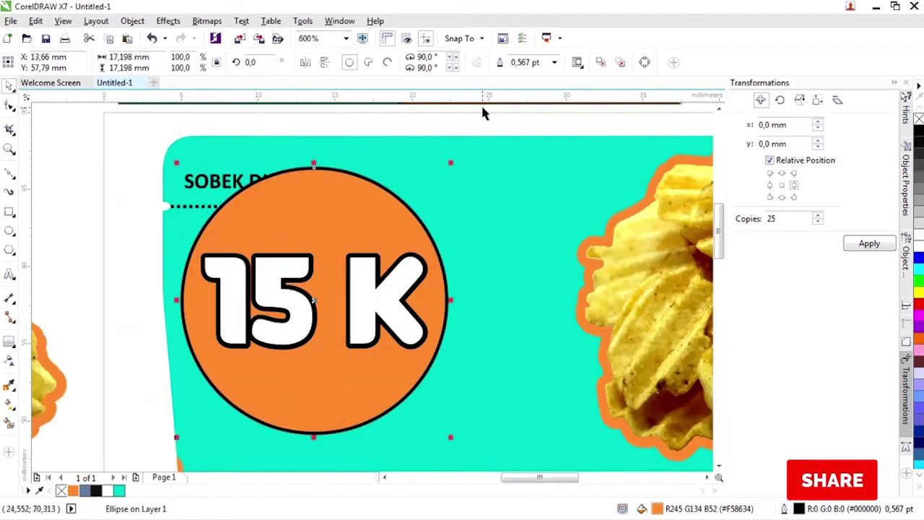
{"action": "left_click", "coordinate": [523, 115]}
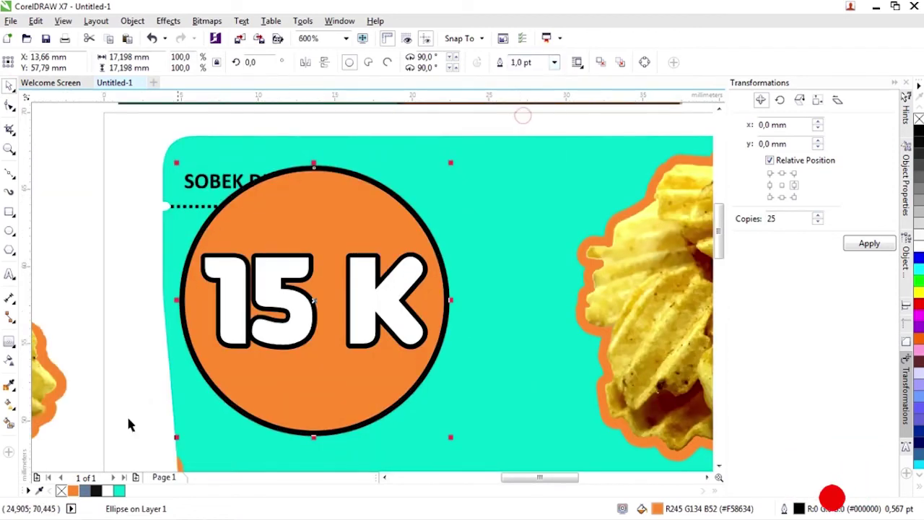
{"action": "right_click", "coordinate": [109, 491]}
Step: Group the circle with 15 K and set the badge height to 8 mm
{"action": "left_click", "coordinate": [280, 291], "text": "shift"}
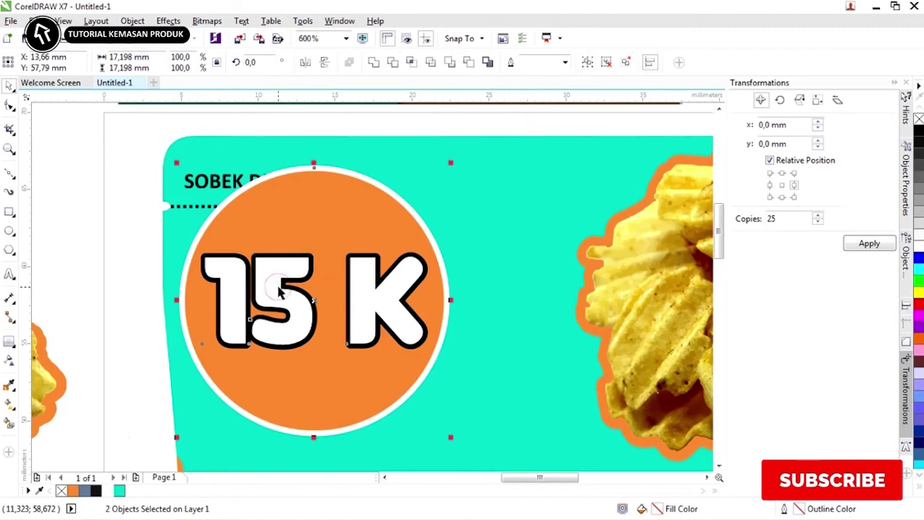
{"action": "key", "text": "ctrl+g"}
{"action": "left_click_drag", "start_coordinate": [158, 67], "coordinate": [102, 67]}
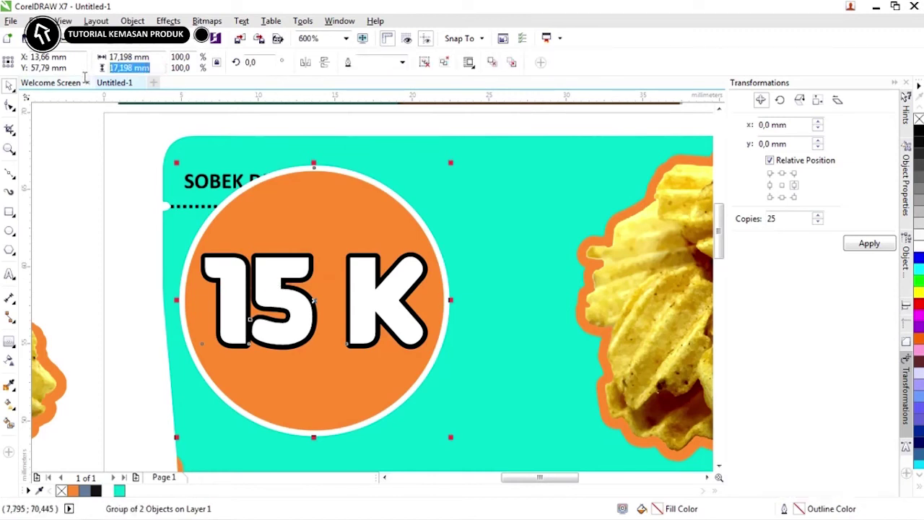
{"action": "type", "text": "8"}
{"action": "key", "text": "Return"}
Step: Move the 15 K badge below SOBEK DISINI on the pouch and reselect it
{"action": "scroll", "coordinate": [330, 262], "scroll_direction": "up", "scroll_amount": 2}
{"action": "scroll", "coordinate": [331, 262], "scroll_direction": "down", "scroll_amount": 2}
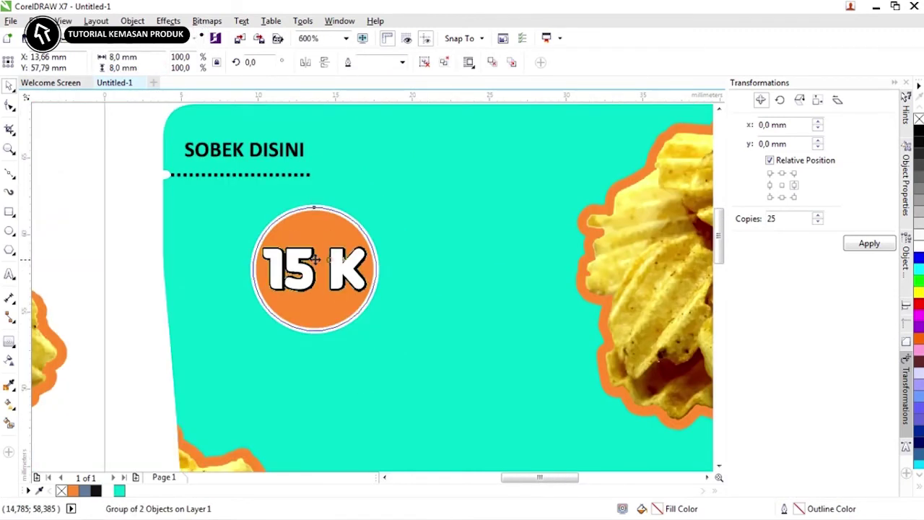
{"action": "left_click_drag", "start_coordinate": [330, 259], "coordinate": [286, 258]}
{"action": "left_click", "coordinate": [109, 256]}
{"action": "scroll", "coordinate": [239, 275], "scroll_direction": "up", "scroll_amount": 2}
{"action": "left_click", "coordinate": [238, 274]}
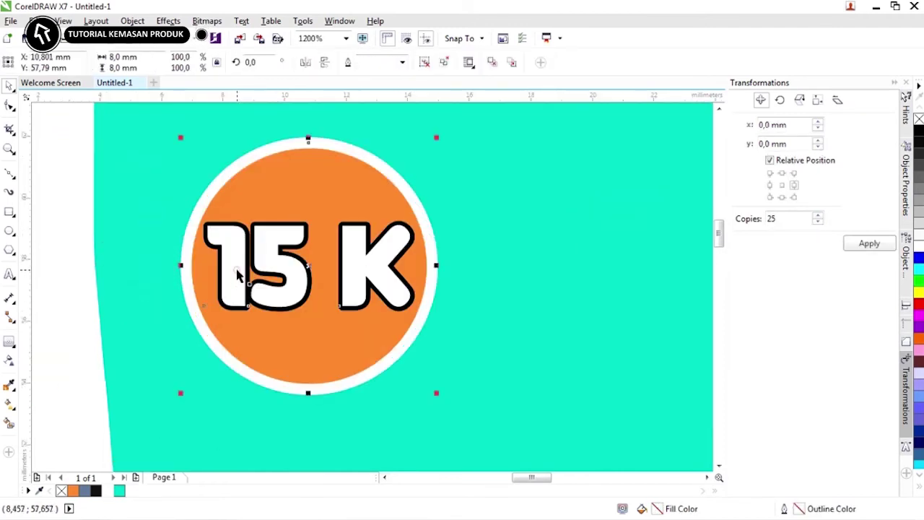
{"action": "left_click", "coordinate": [239, 273], "text": "shift"}
{"action": "key", "text": "Escape"}
{"action": "scroll", "coordinate": [210, 251], "scroll_direction": "up", "scroll_amount": 2}
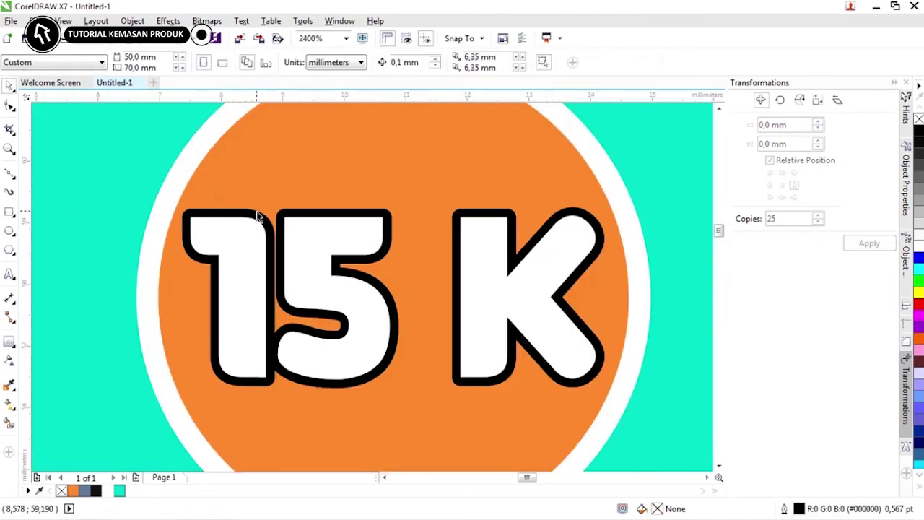
{"action": "left_click", "coordinate": [260, 208]}
{"action": "scroll", "coordinate": [270, 203], "scroll_direction": "down", "scroll_amount": 1}
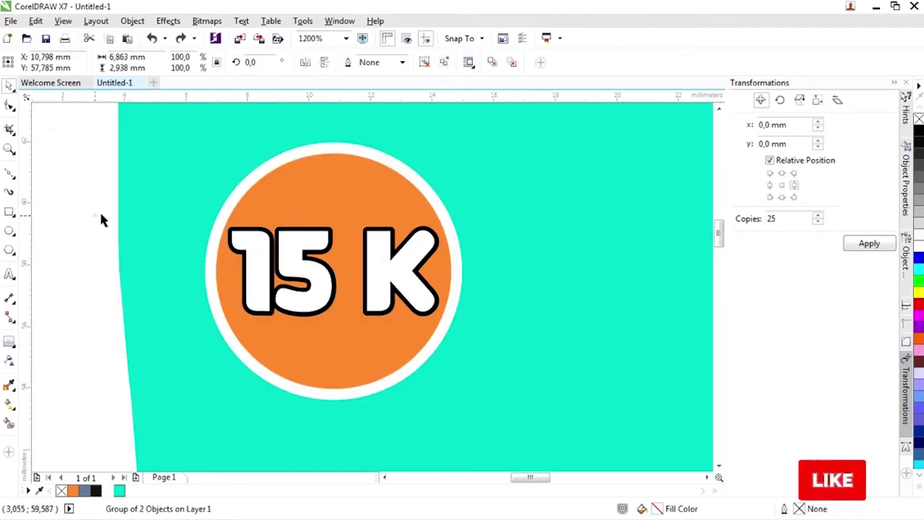
{"action": "scroll", "coordinate": [101, 220], "scroll_direction": "down", "scroll_amount": 3}
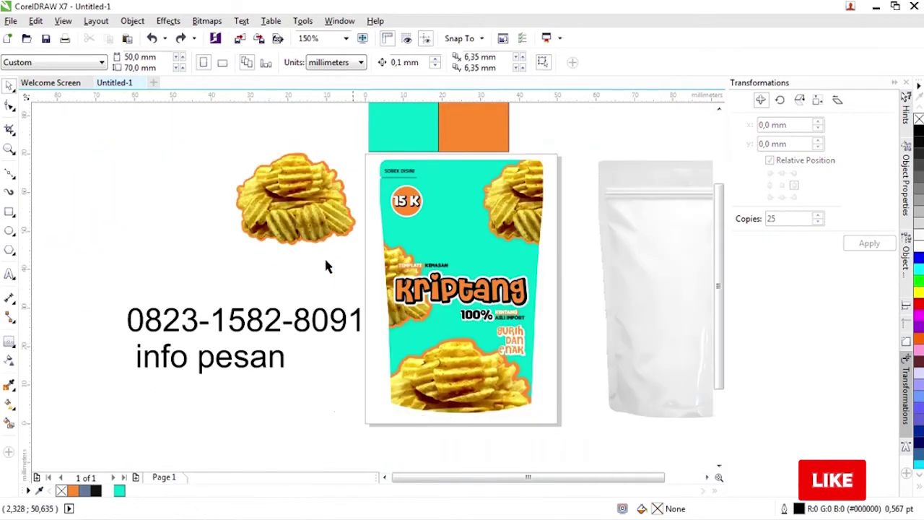
Step: Move the phone number text onto the pouch and shrink it to 3 pt
{"action": "left_click", "coordinate": [257, 316]}
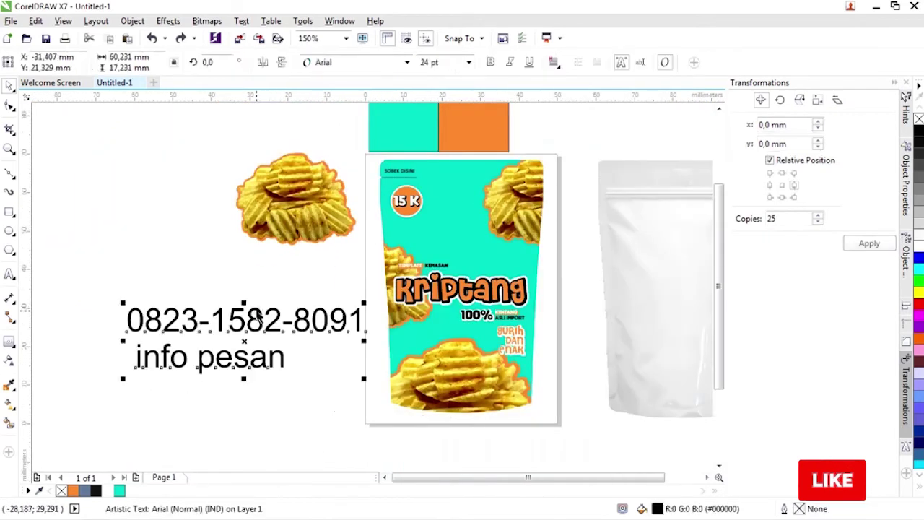
{"action": "left_click_drag", "start_coordinate": [330, 279], "coordinate": [509, 125]}
{"action": "scroll", "coordinate": [441, 102], "scroll_direction": "up", "scroll_amount": 1}
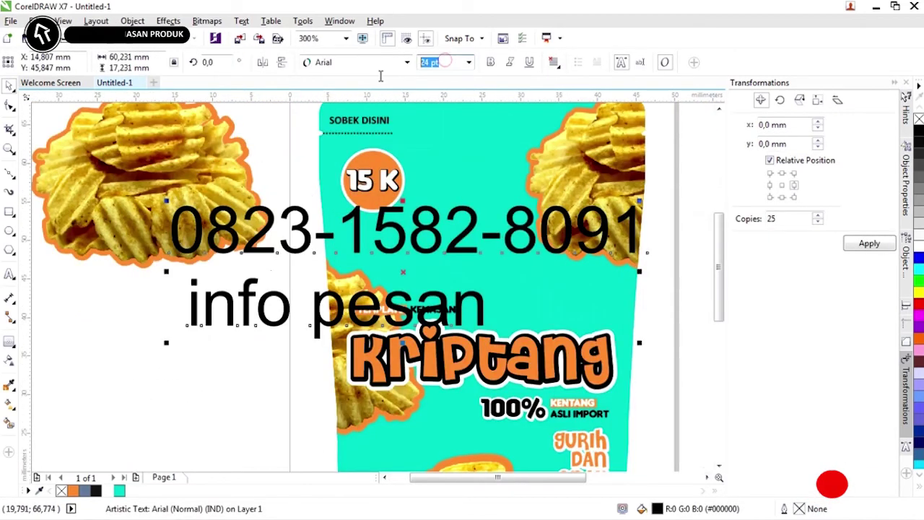
{"action": "left_click", "coordinate": [434, 62]}
{"action": "type", "text": "3"}
{"action": "key", "text": "Return"}
Step: Center-align the phone text lines, centre them under the 15 K badge and nudge them up
{"action": "left_click", "coordinate": [553, 63]}
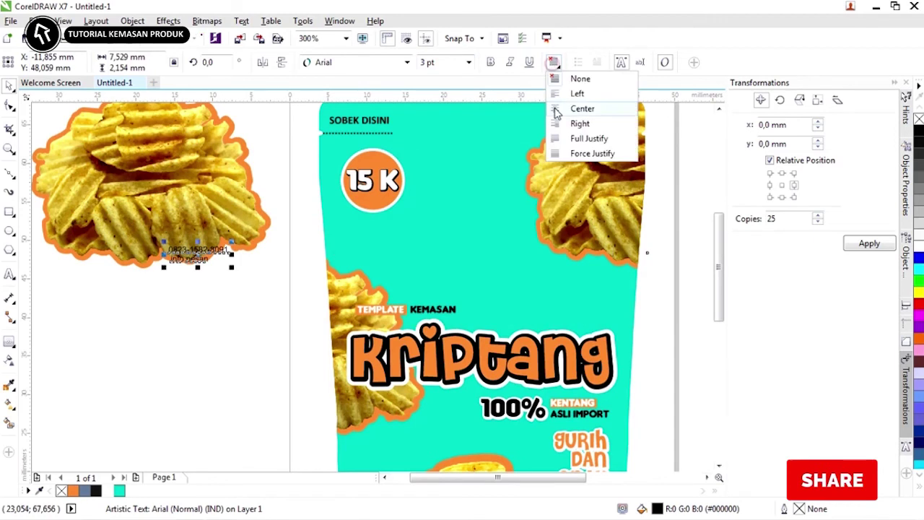
{"action": "left_click", "coordinate": [569, 108]}
{"action": "left_click", "coordinate": [368, 181], "text": "shift"}
{"action": "key", "text": "c"}
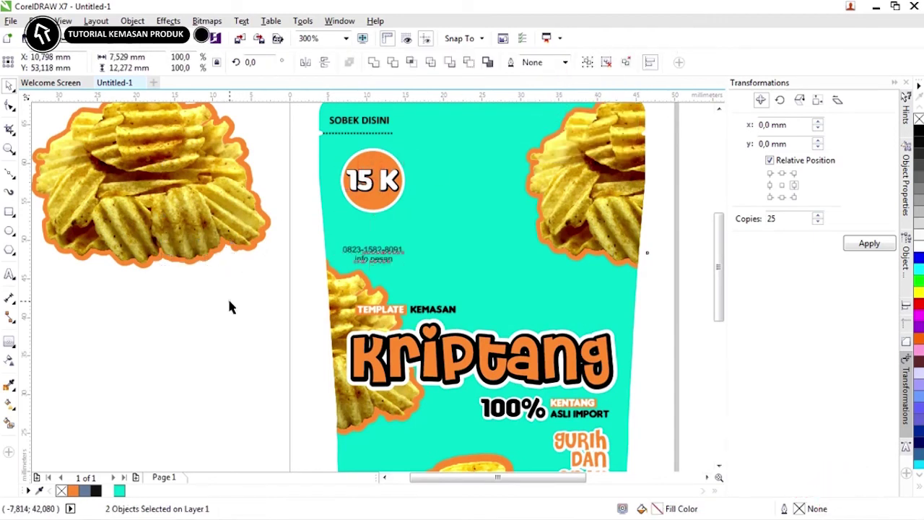
{"action": "left_click", "coordinate": [227, 297]}
{"action": "scroll", "coordinate": [366, 217], "scroll_direction": "up", "scroll_amount": 1}
{"action": "left_click_drag", "start_coordinate": [375, 276], "coordinate": [381, 221]}
{"action": "scroll", "coordinate": [381, 221], "scroll_direction": "up", "scroll_amount": 1}
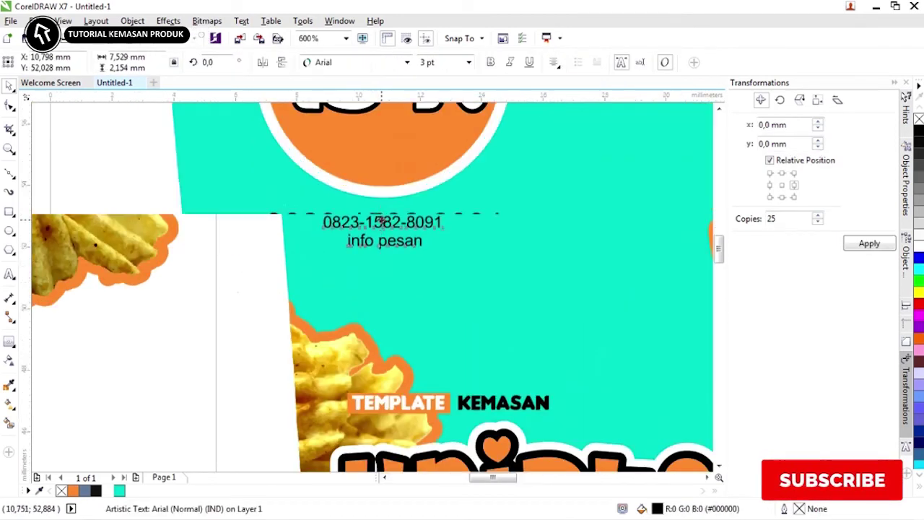
{"action": "left_click", "coordinate": [381, 212]}
{"action": "key", "text": "F10"}
{"action": "key", "text": "space"}
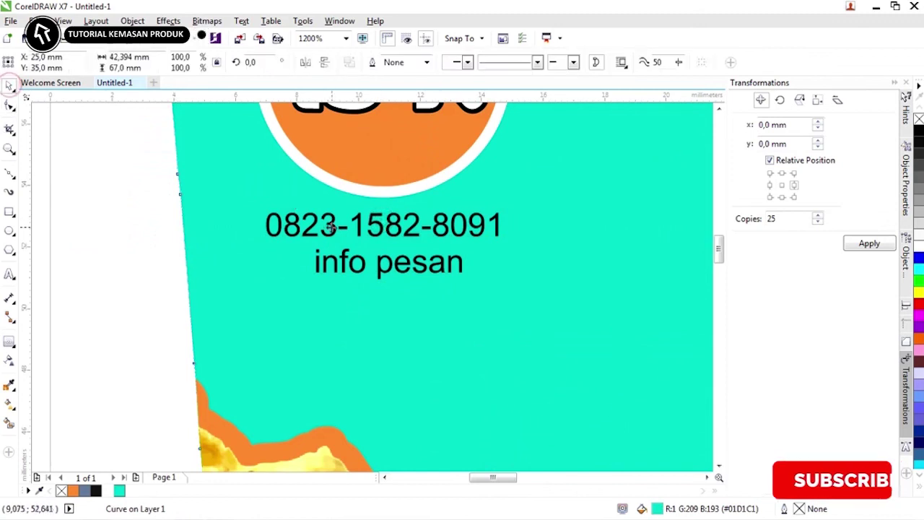
Step: Make the phone text uppercase and shrink the INFO PESAN line to 2 pt
{"action": "key", "text": "F8"}
{"action": "left_click", "coordinate": [309, 222]}
{"action": "key", "text": "ctrl+a"}
{"action": "key", "text": "shift+F3"}
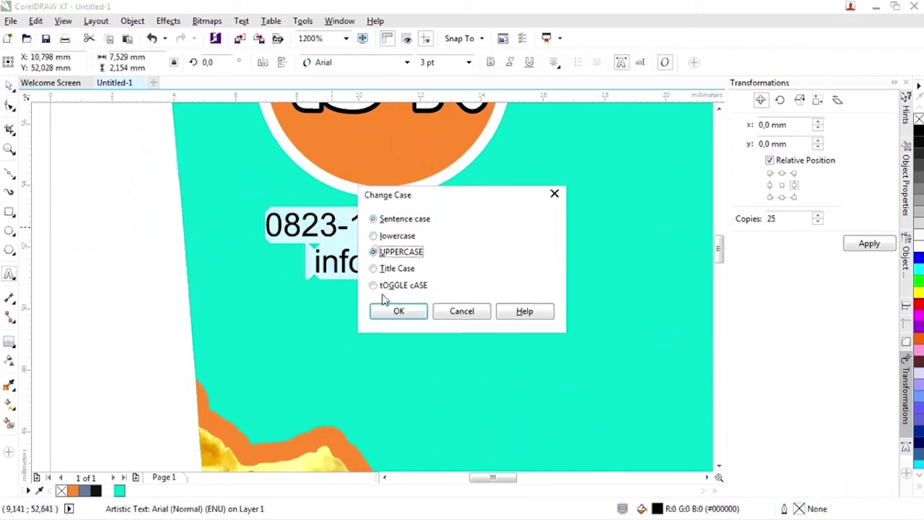
{"action": "left_click", "coordinate": [398, 312]}
{"action": "left_click_drag", "start_coordinate": [290, 264], "coordinate": [488, 264]}
{"action": "type", "text": "2"}
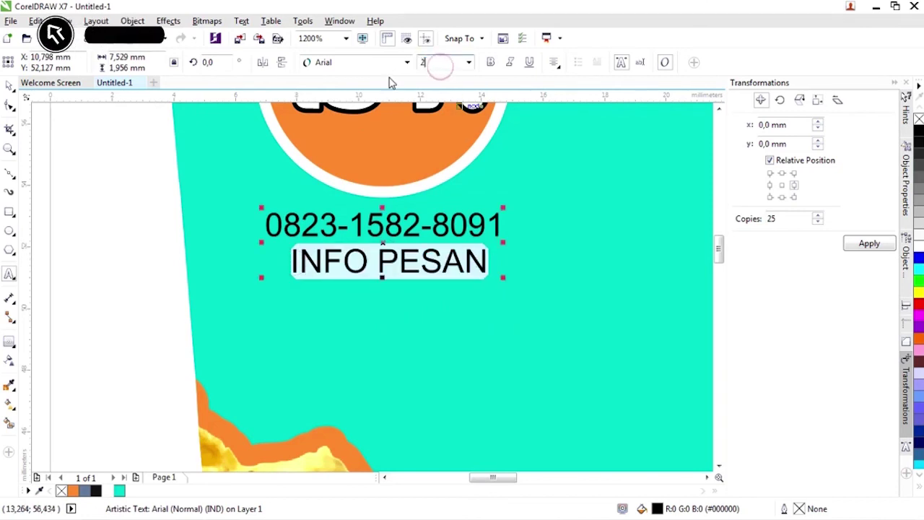
{"action": "key", "text": "Return"}
Step: Set both lines to Calibri and make the phone number line bold
{"action": "key", "text": "ctrl+a"}
{"action": "left_click", "coordinate": [406, 62]}
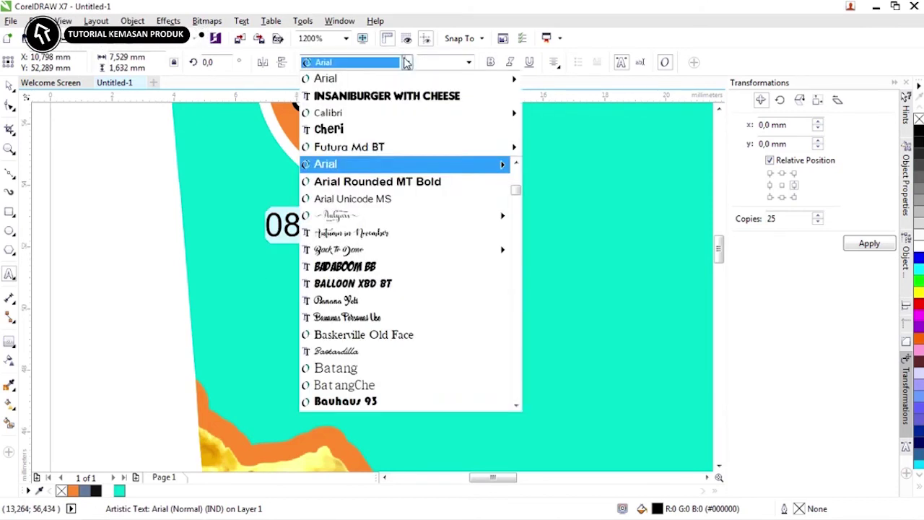
{"action": "left_click", "coordinate": [376, 112]}
{"action": "left_click", "coordinate": [403, 220]}
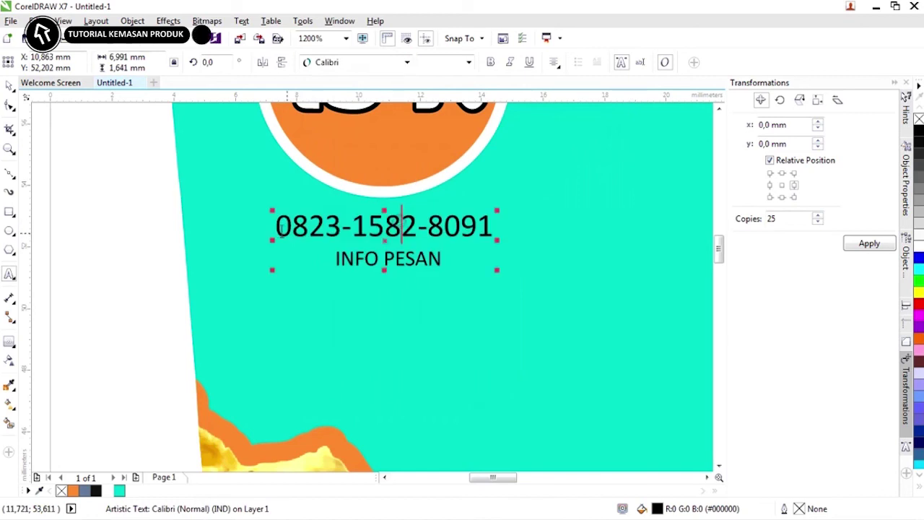
{"action": "left_click_drag", "start_coordinate": [276, 226], "coordinate": [494, 226]}
{"action": "left_click", "coordinate": [490, 62]}
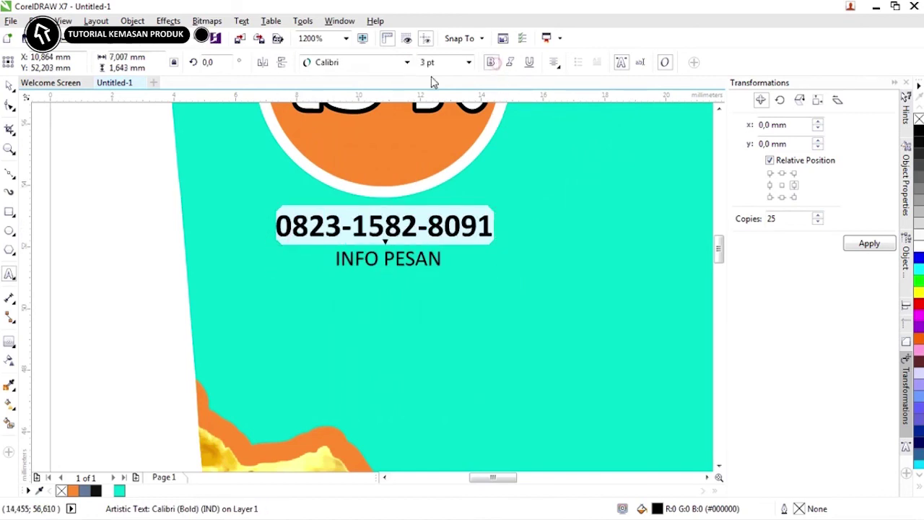
{"action": "left_click", "coordinate": [11, 87]}
{"action": "left_click", "coordinate": [176, 227]}
{"action": "scroll", "coordinate": [176, 227], "scroll_direction": "down", "scroll_amount": 2}
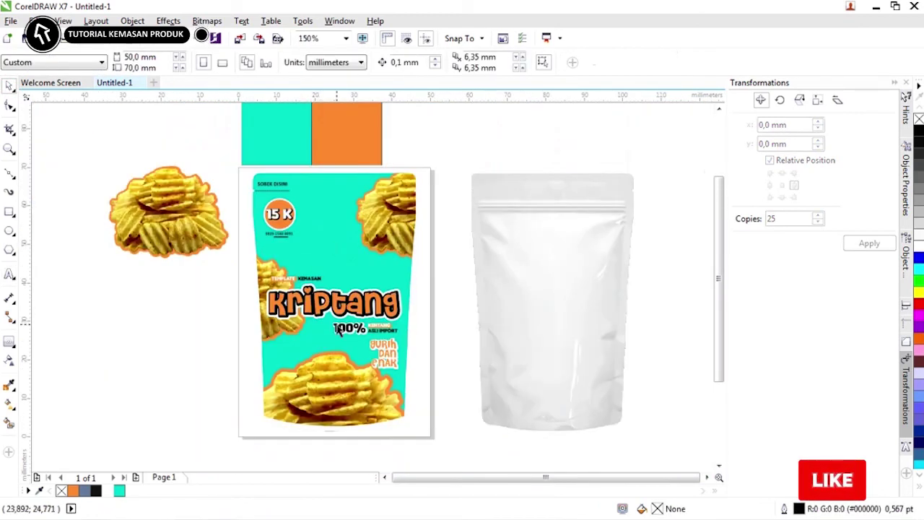
Step: Bring the white pouch mockup to the front of the page
{"action": "left_click", "coordinate": [506, 275]}
{"action": "right_click", "coordinate": [507, 275]}
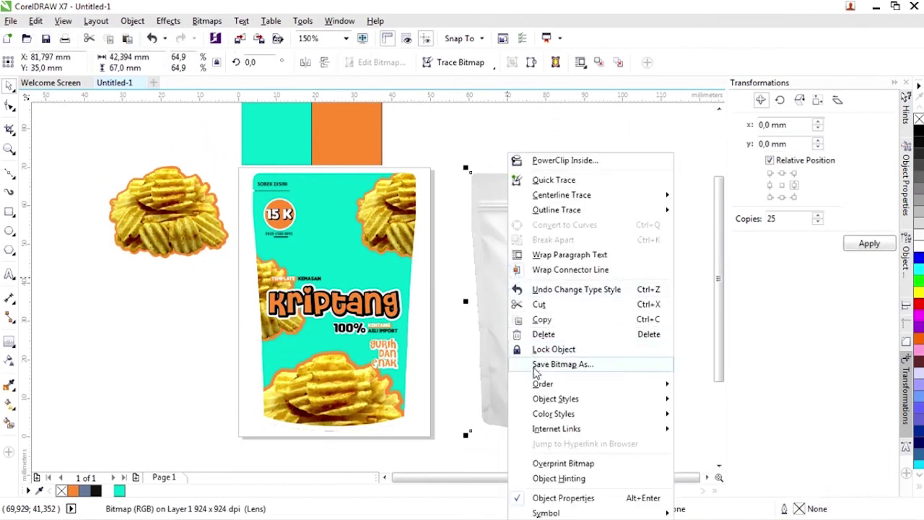
{"action": "mouse_move", "coordinate": [566, 388]}
{"action": "left_click", "coordinate": [712, 382]}
{"action": "left_click", "coordinate": [167, 191]}
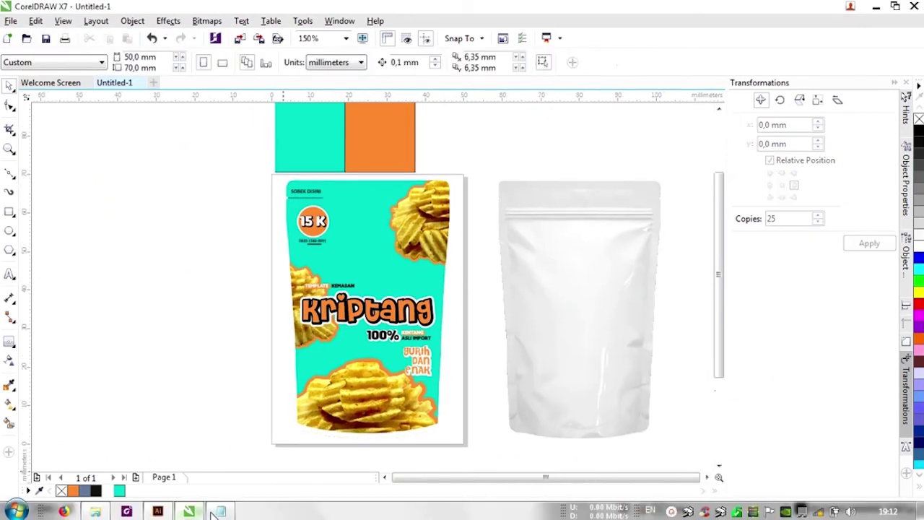
Step: Paste the RUMAH TUTORIAL CHANNEL and NETTO : 150 GRAM lines from Notepad below the bottom chips
{"action": "left_click", "coordinate": [193, 510]}
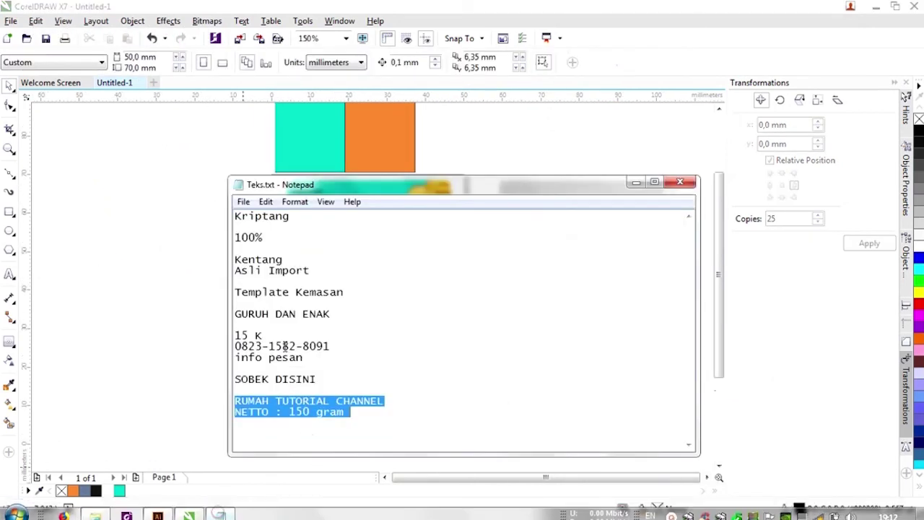
{"action": "left_click", "coordinate": [636, 182]}
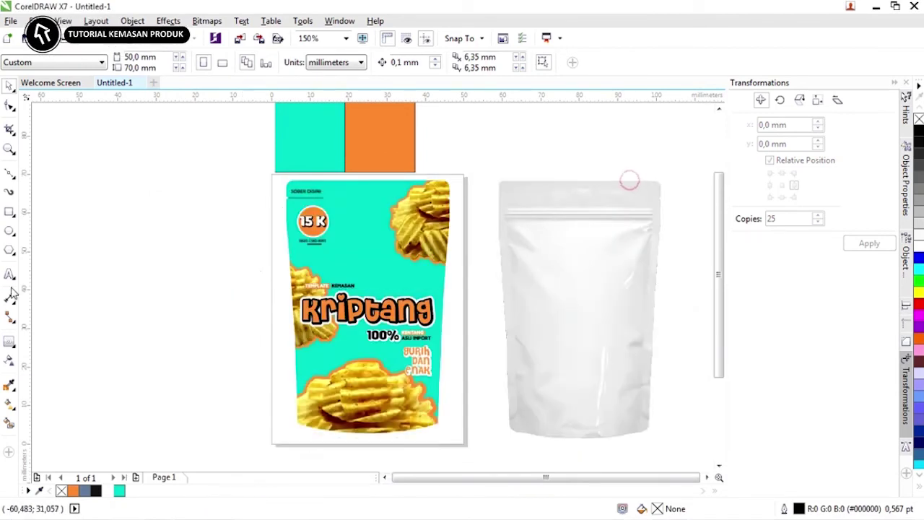
{"action": "key", "text": "F8"}
{"action": "scroll", "coordinate": [325, 438], "scroll_direction": "up", "scroll_amount": 2}
{"action": "scroll", "coordinate": [330, 440], "scroll_direction": "up", "scroll_amount": 2}
{"action": "left_click", "coordinate": [330, 366]}
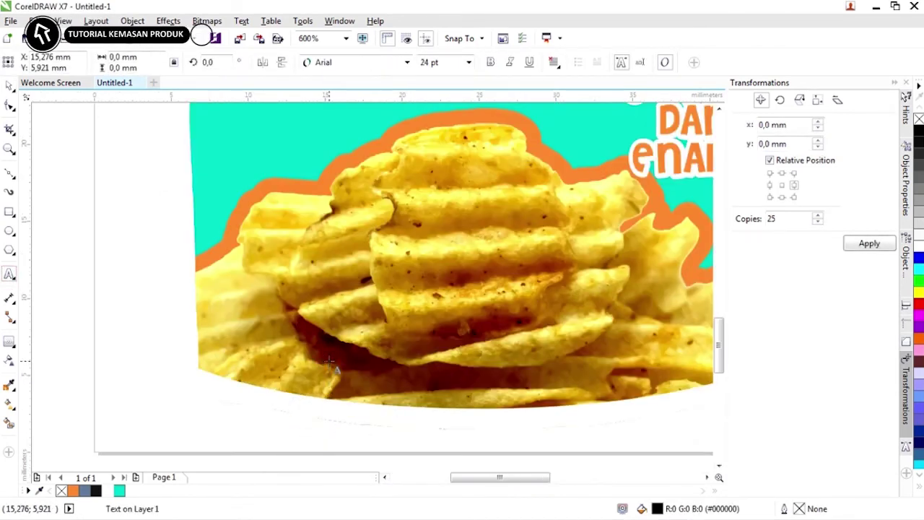
{"action": "type", "text": "RUMAH TUTORIAL CHANNEL NETTO : 150 gram"}
{"action": "scroll", "coordinate": [269, 291], "scroll_direction": "down", "scroll_amount": 1}
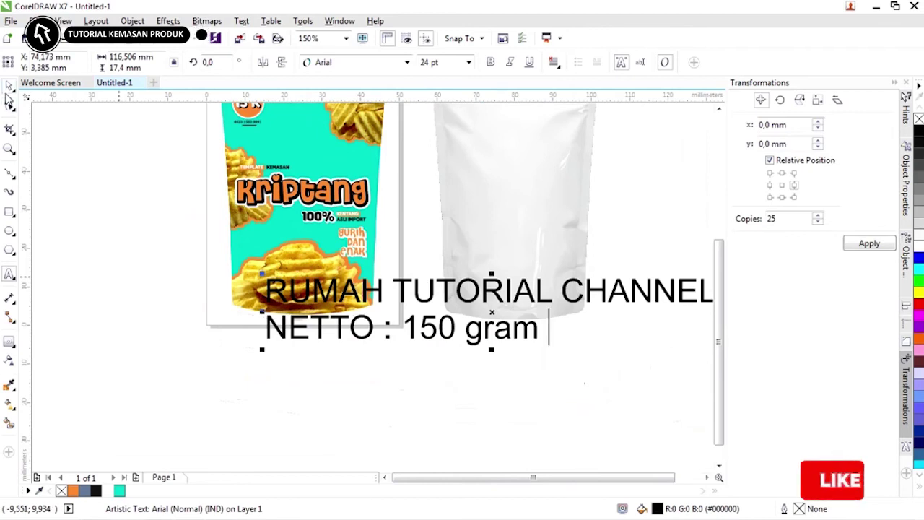
Step: Set the new text to Insaniburger with Cheese at 3 pt
{"action": "left_click", "coordinate": [408, 63]}
{"action": "left_click", "coordinate": [381, 95]}
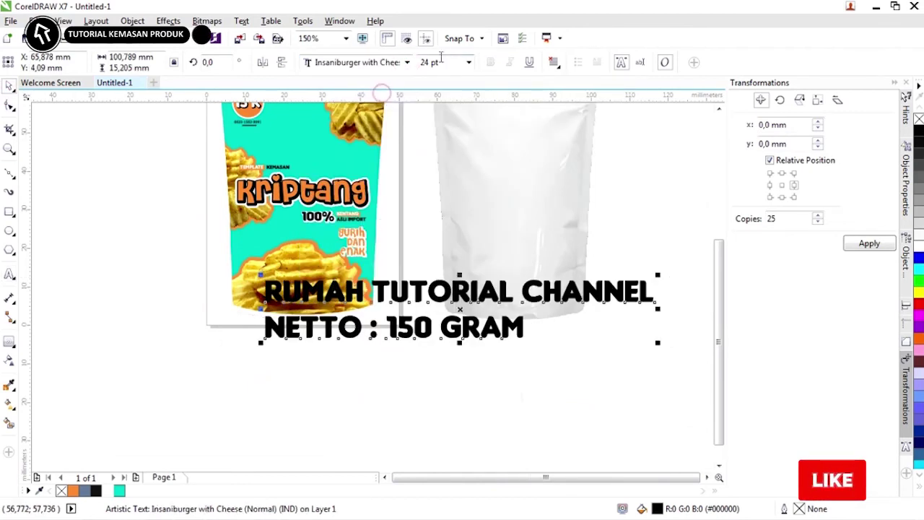
{"action": "key", "text": "Return"}
{"action": "scroll", "coordinate": [311, 375], "scroll_direction": "up", "scroll_amount": 2}
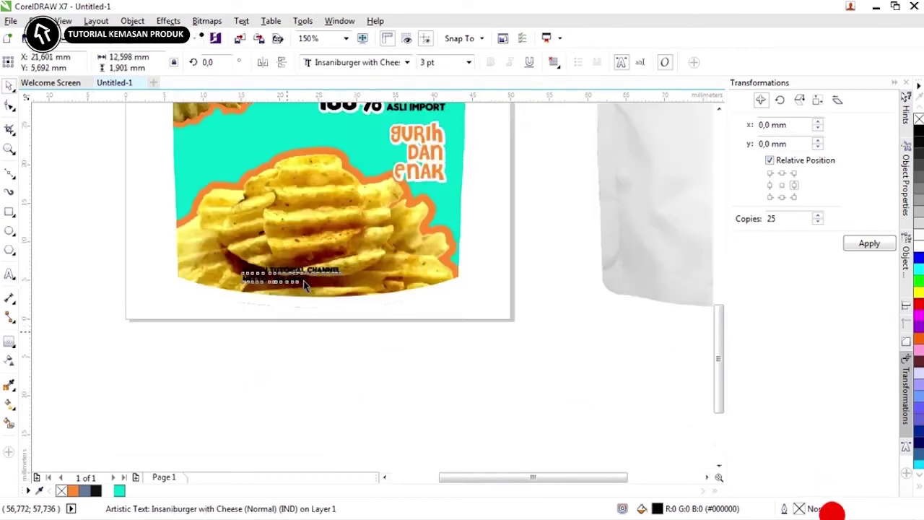
{"action": "left_click_drag", "start_coordinate": [309, 374], "coordinate": [312, 375]}
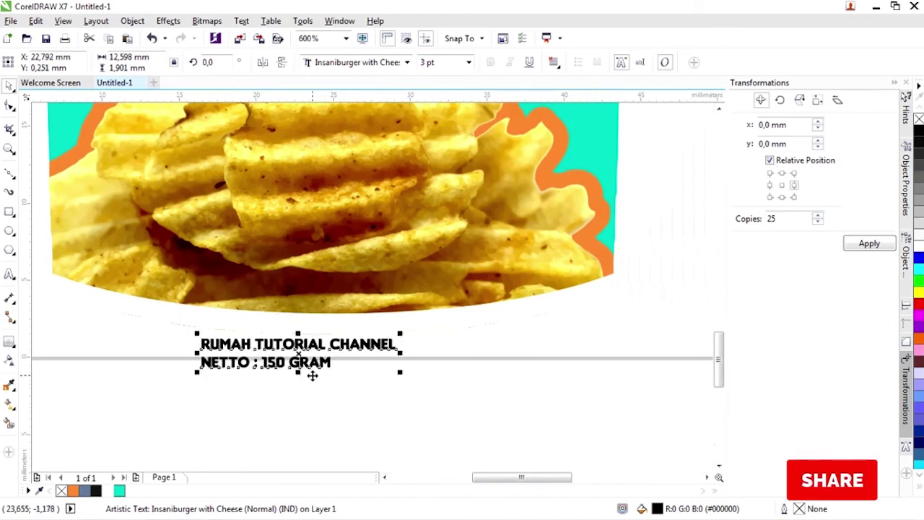
{"action": "left_click", "coordinate": [316, 376]}
Step: Rotate NETTO : 150 GRAM by 7° onto the lower-right chips and centre the channel text under the chips
{"action": "left_click", "coordinate": [320, 365]}
{"action": "double_click", "coordinate": [209, 62]}
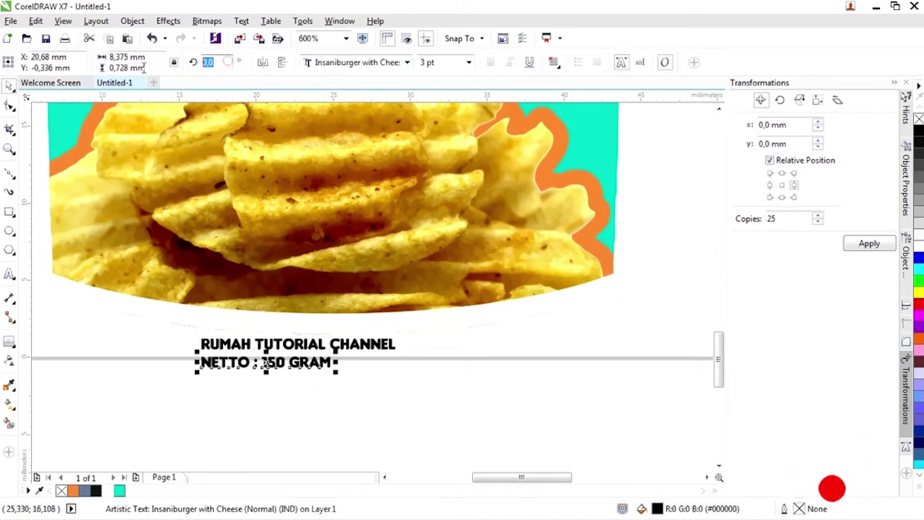
{"action": "type", "text": "7"}
{"action": "left_click_drag", "start_coordinate": [275, 352], "coordinate": [540, 271]}
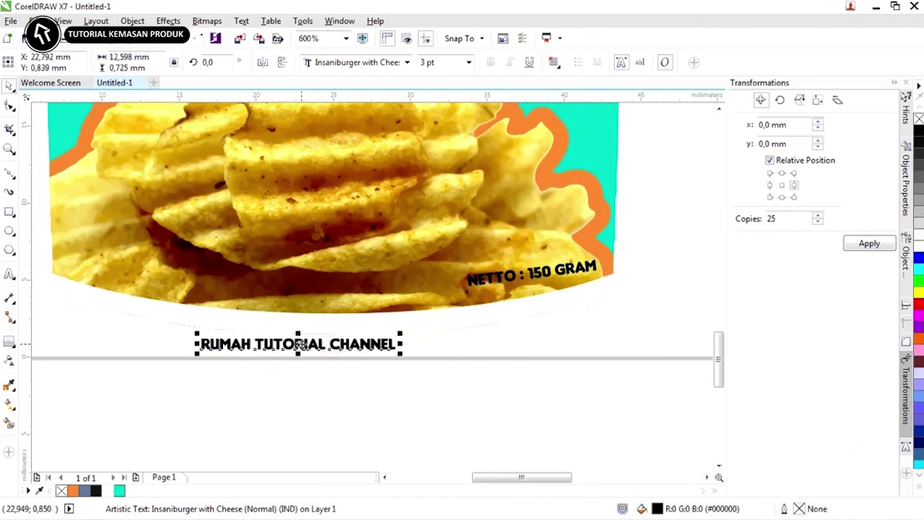
{"action": "left_click_drag", "start_coordinate": [301, 344], "coordinate": [347, 324]}
{"action": "left_click", "coordinate": [480, 316], "text": "shift"}
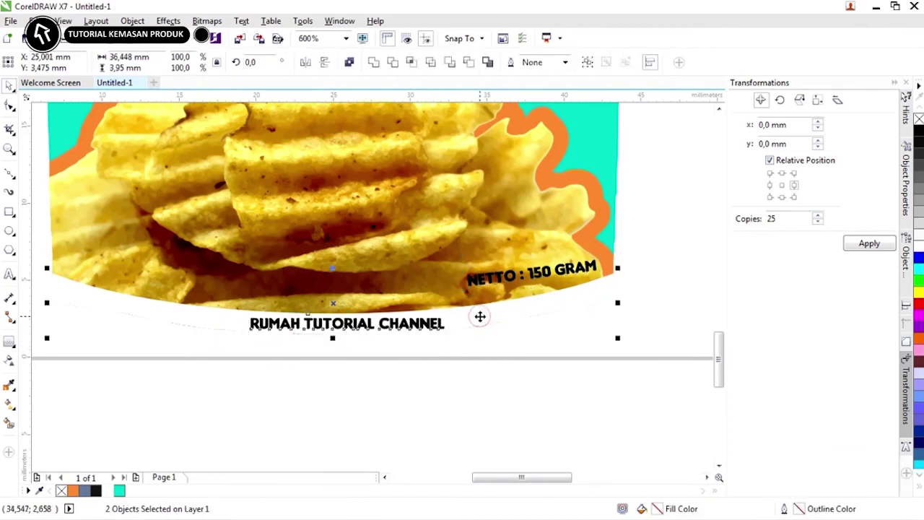
{"action": "left_click", "coordinate": [333, 326]}
{"action": "scroll", "coordinate": [333, 329], "scroll_direction": "up", "scroll_amount": 3}
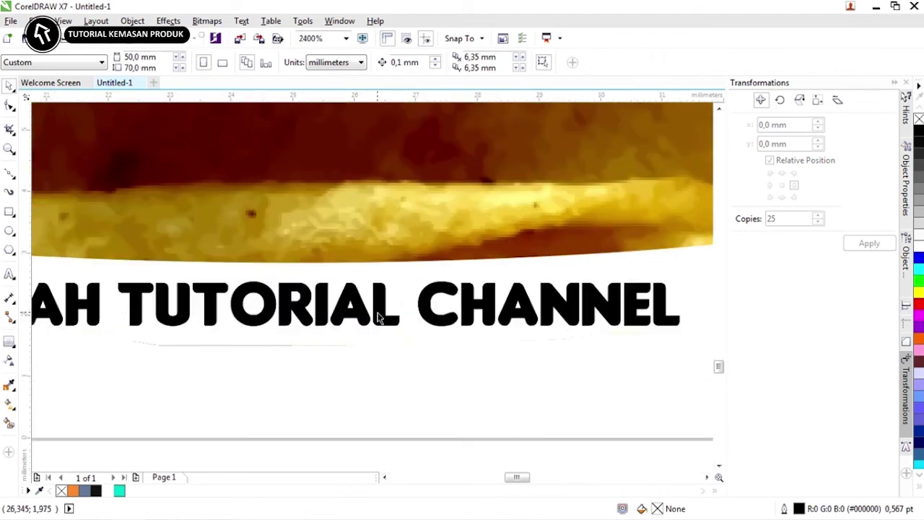
{"action": "scroll", "coordinate": [339, 398], "scroll_direction": "down", "scroll_amount": 6}
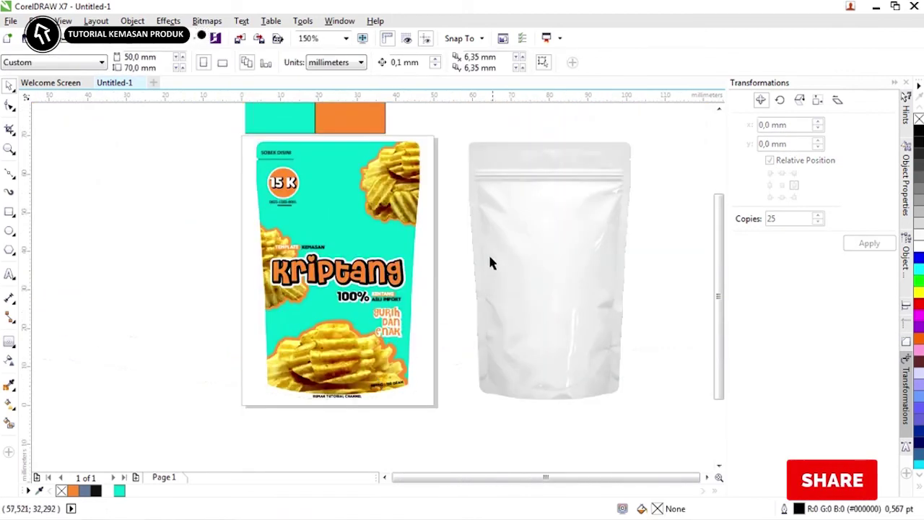
Step: Bring the pouch mockup to the front, centre it over the Kriptang design and zoom To Page
{"action": "left_click", "coordinate": [504, 241]}
{"action": "right_click", "coordinate": [504, 245]}
{"action": "mouse_move", "coordinate": [540, 382]}
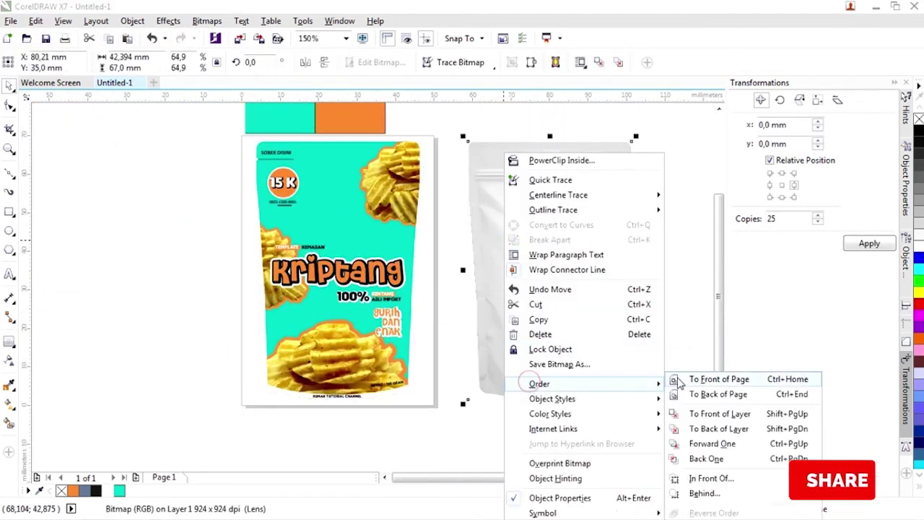
{"action": "left_click", "coordinate": [677, 377]}
{"action": "left_click", "coordinate": [332, 172], "text": "shift"}
{"action": "key", "text": "c"}
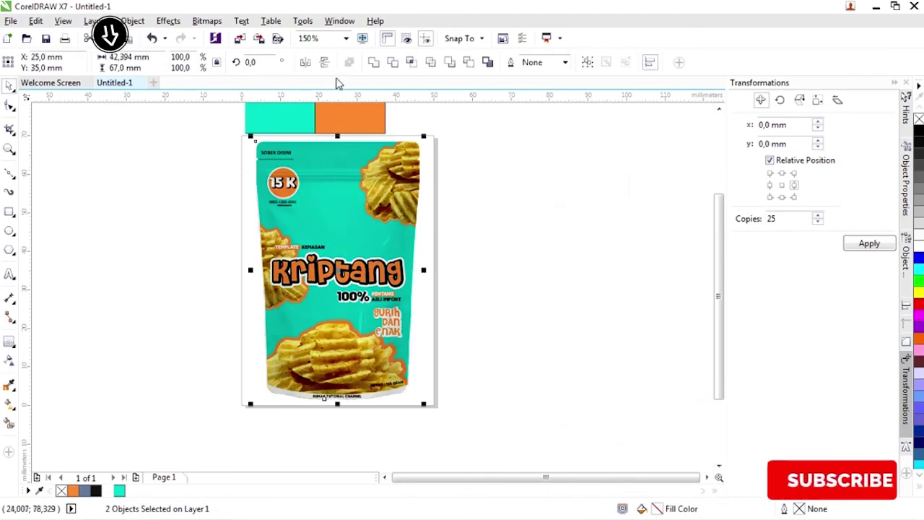
{"action": "left_click", "coordinate": [346, 38]}
{"action": "left_click", "coordinate": [338, 73]}
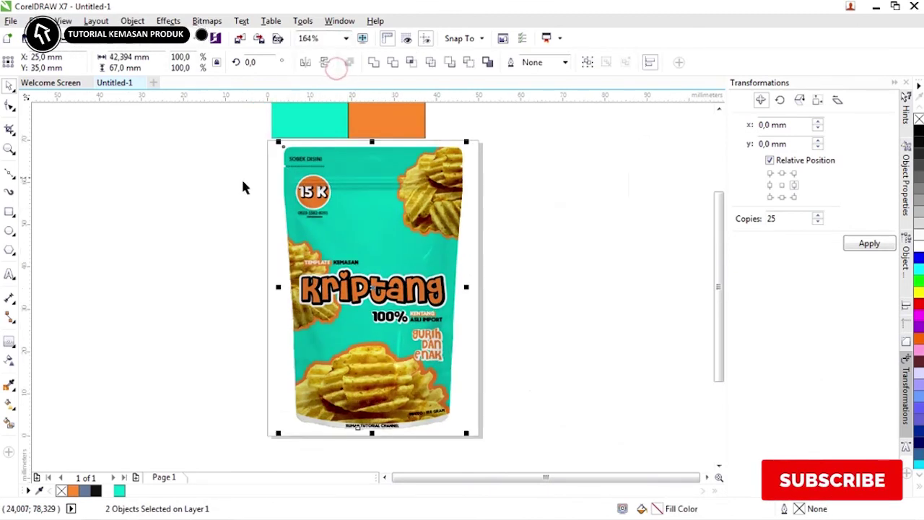
Step: Select the three price badge objects, then deselect and fit the whole page in view
{"action": "left_click_drag", "start_coordinate": [249, 167], "coordinate": [325, 217]}
{"action": "left_click_drag", "start_coordinate": [361, 242], "coordinate": [362, 242]}
{"action": "scroll", "coordinate": [318, 202], "scroll_direction": "up", "scroll_amount": 2}
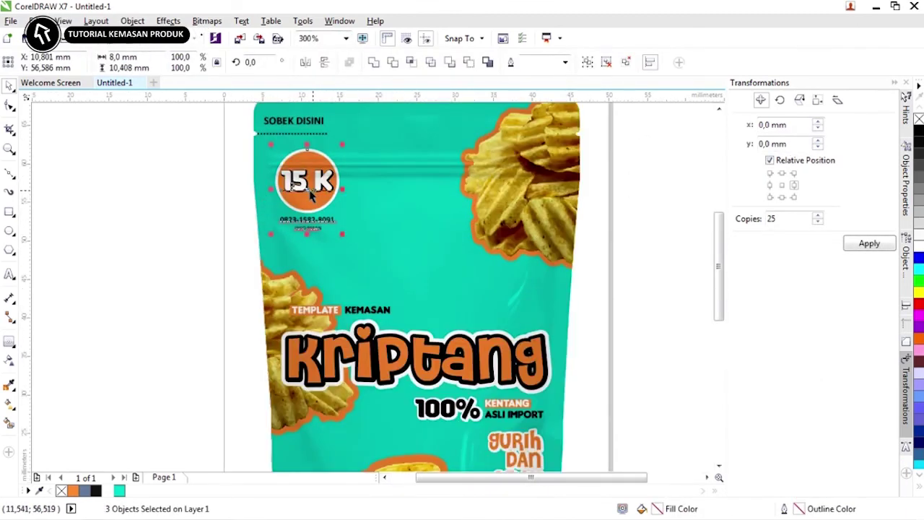
{"action": "left_click", "coordinate": [204, 216]}
{"action": "scroll", "coordinate": [205, 217], "scroll_direction": "down", "scroll_amount": 2}
{"action": "left_click", "coordinate": [346, 38]}
{"action": "scroll", "coordinate": [346, 54], "scroll_direction": "up", "scroll_amount": 2}
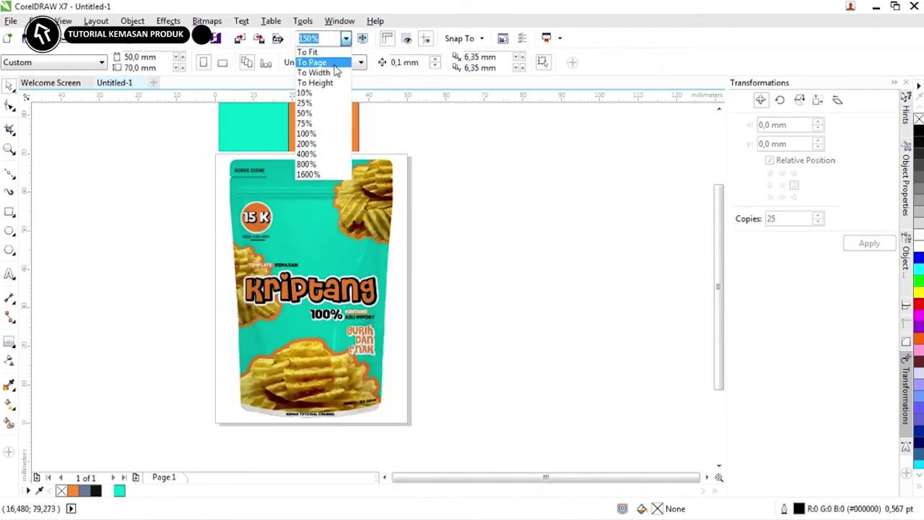
{"action": "left_click", "coordinate": [321, 62]}
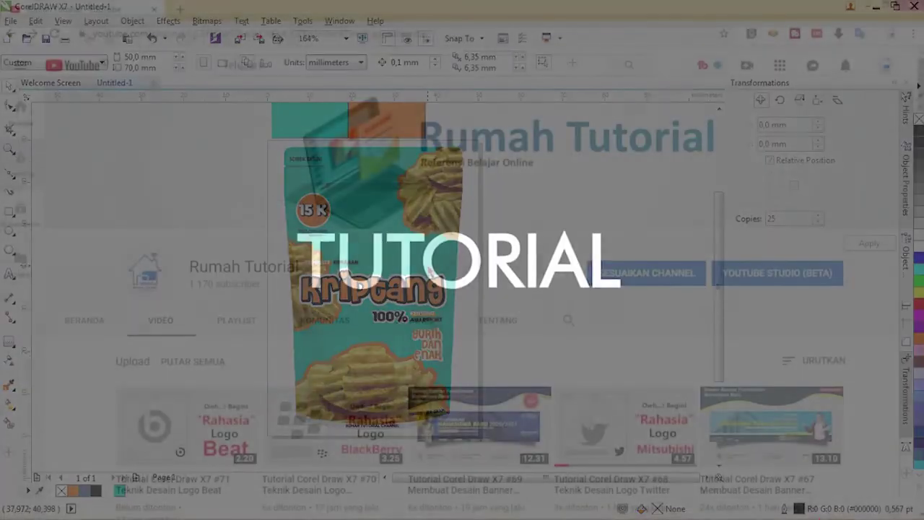